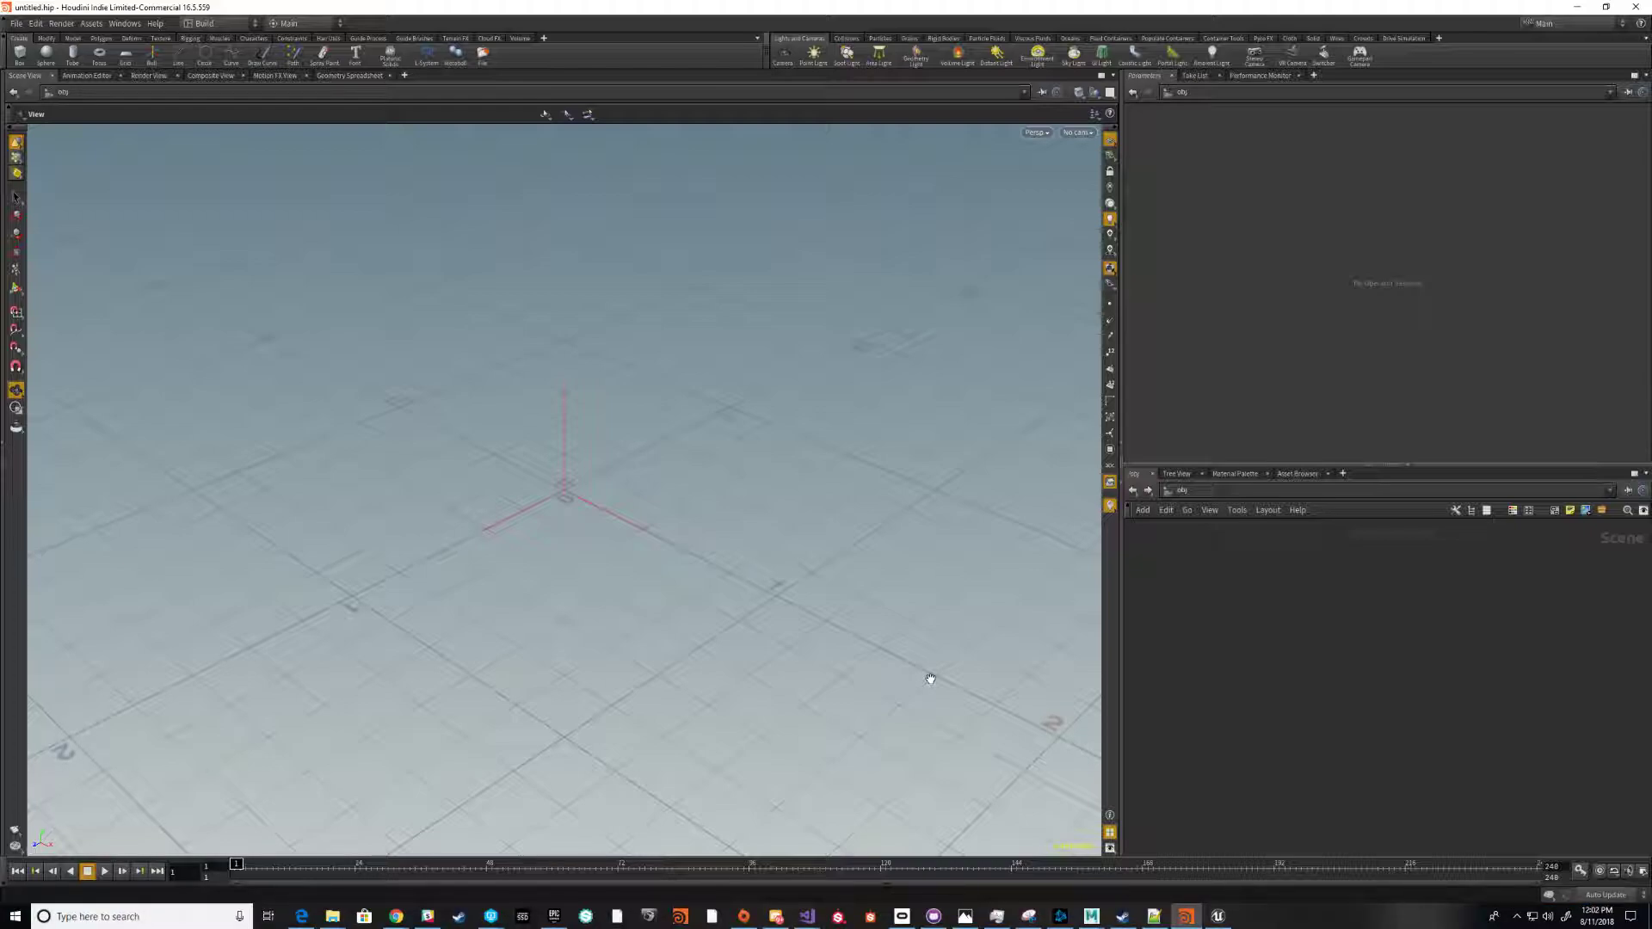
# Switch from Houdini to the Unreal Engine editor showing the stone-textured plane
pyautogui.click(1205, 913)
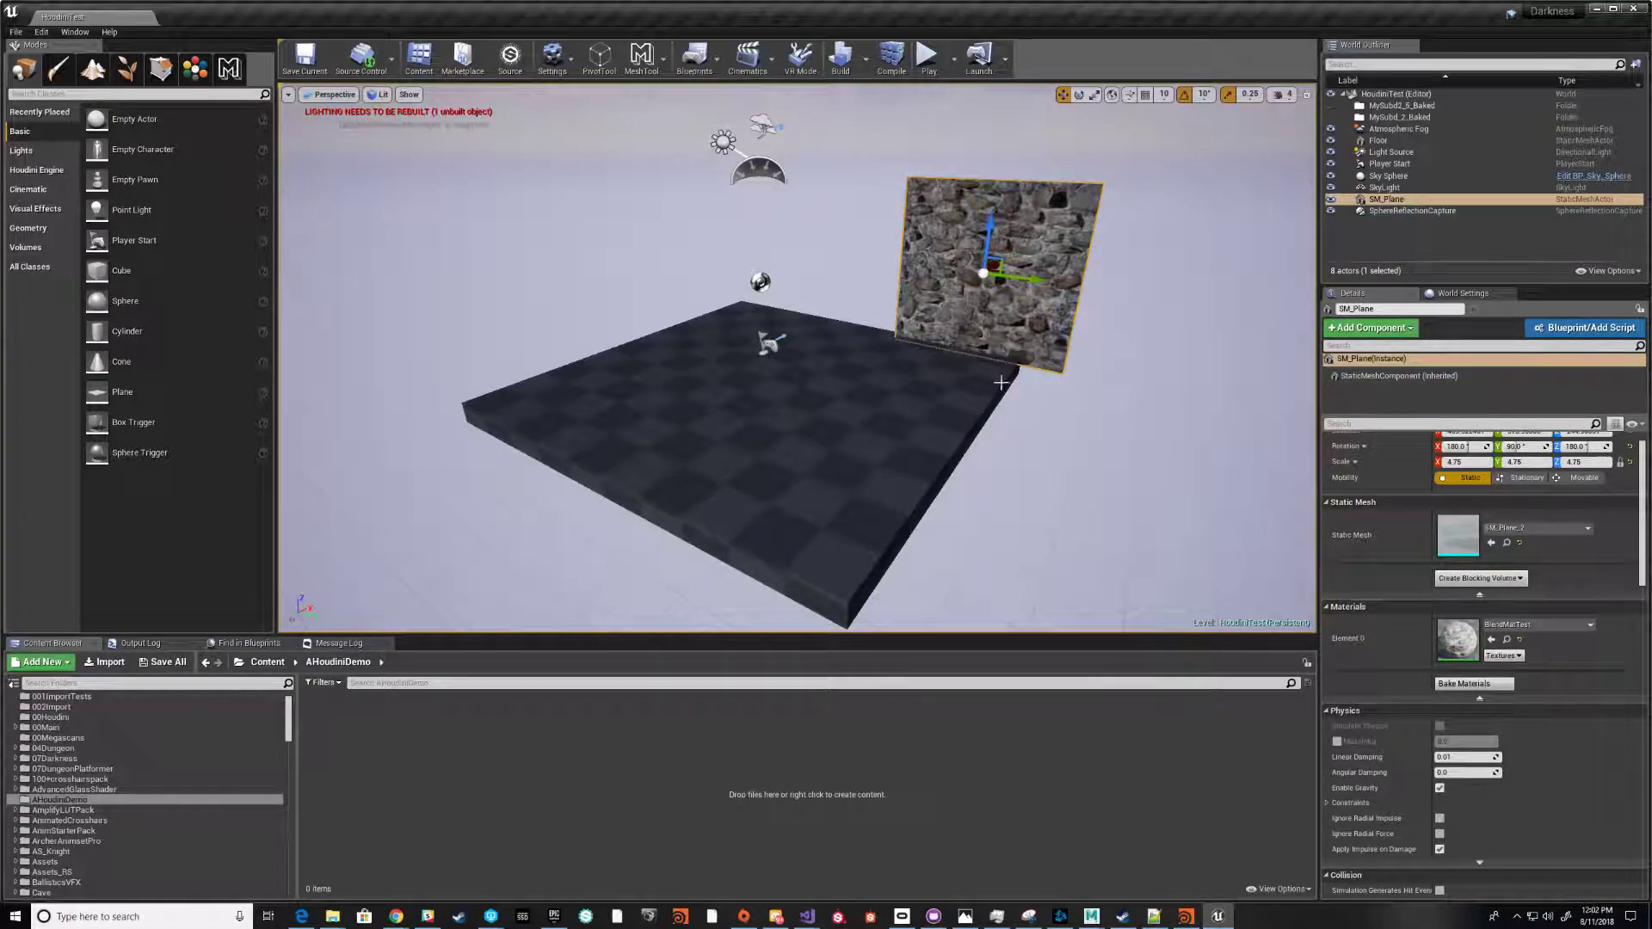
# Orbit toward the stone plane, view its triangles in Wireframe, then return to Lit shading
pyautogui.moveTo(876, 393); pyautogui.dragTo(755, 338, button='right')
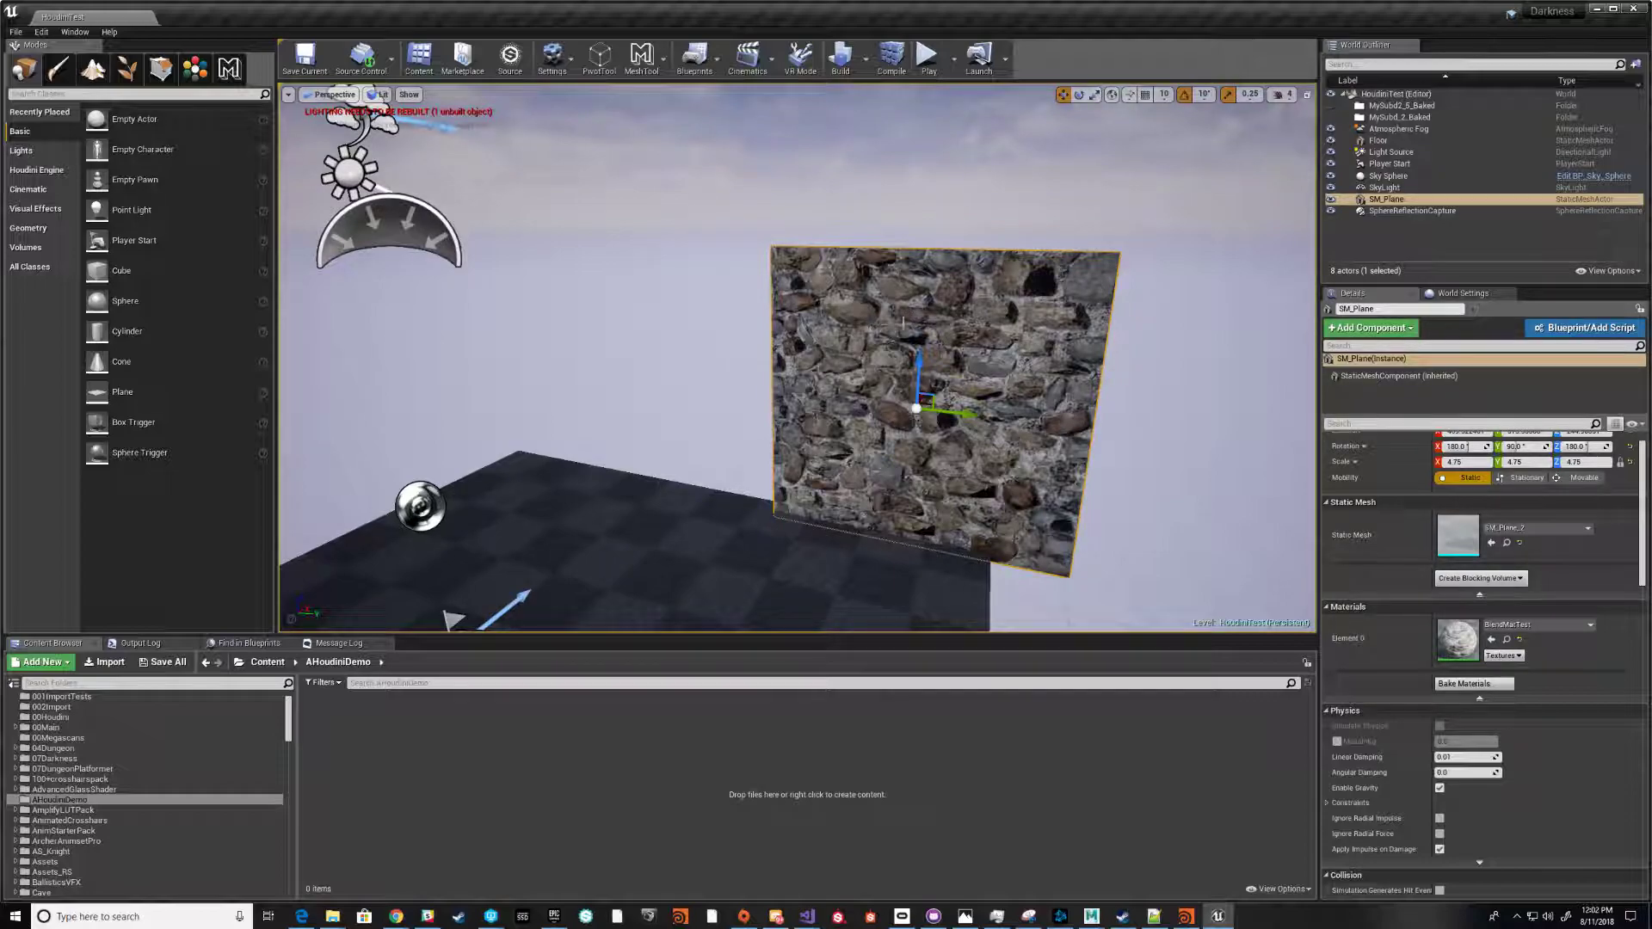
pyautogui.click(379, 94)
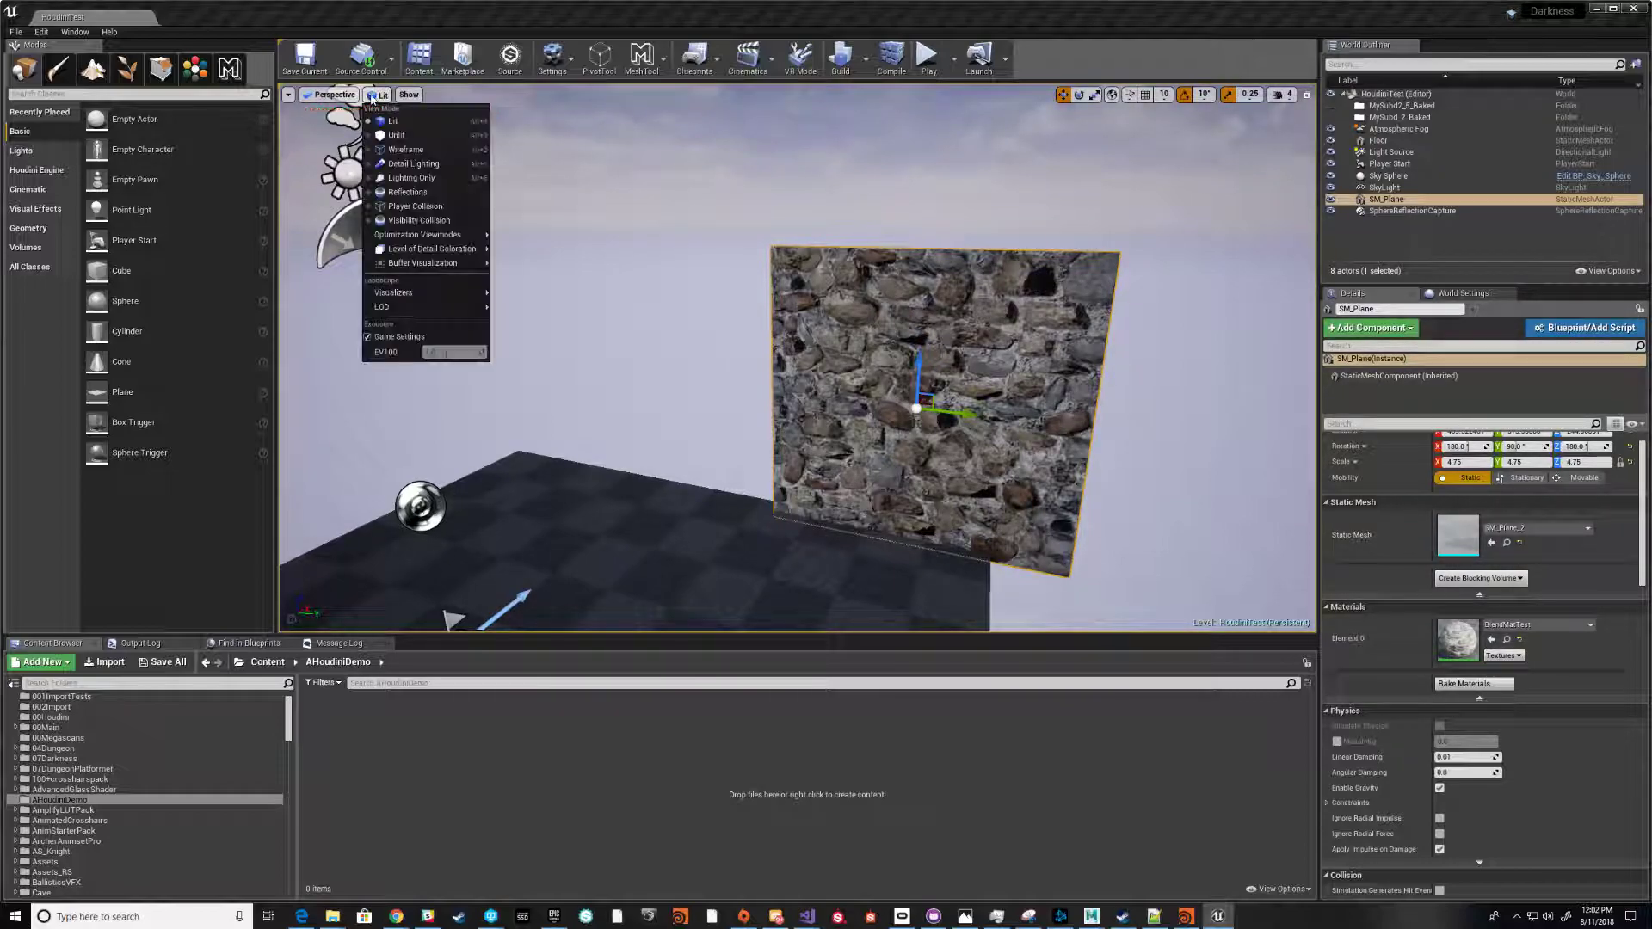
pyautogui.click(399, 147)
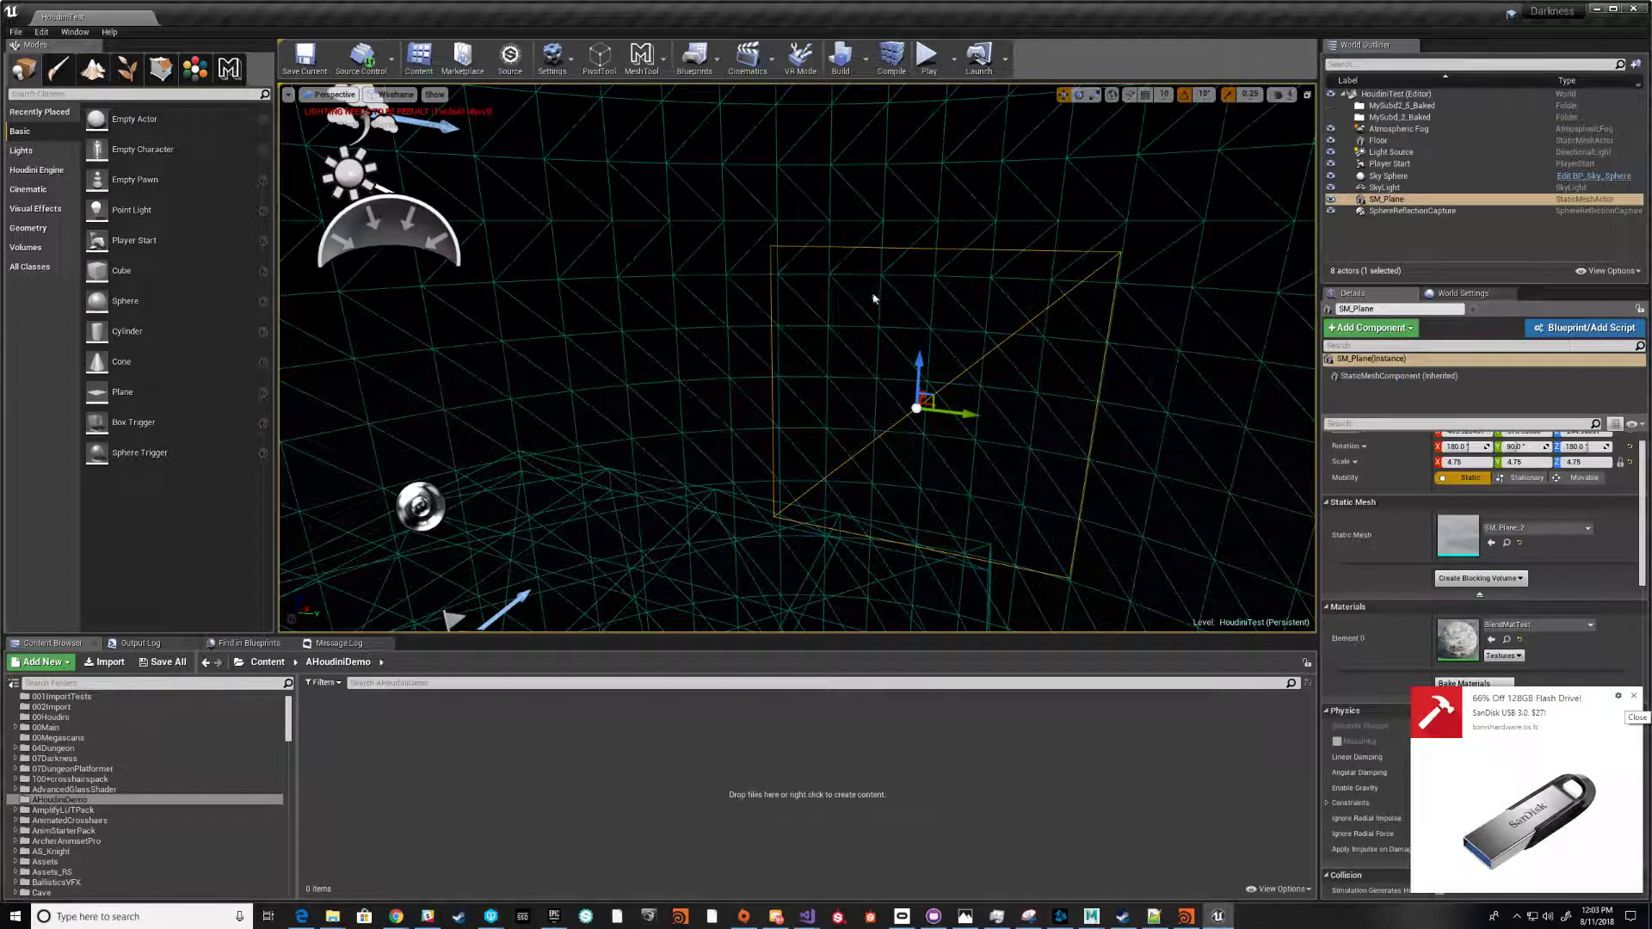
pyautogui.click(395, 95)
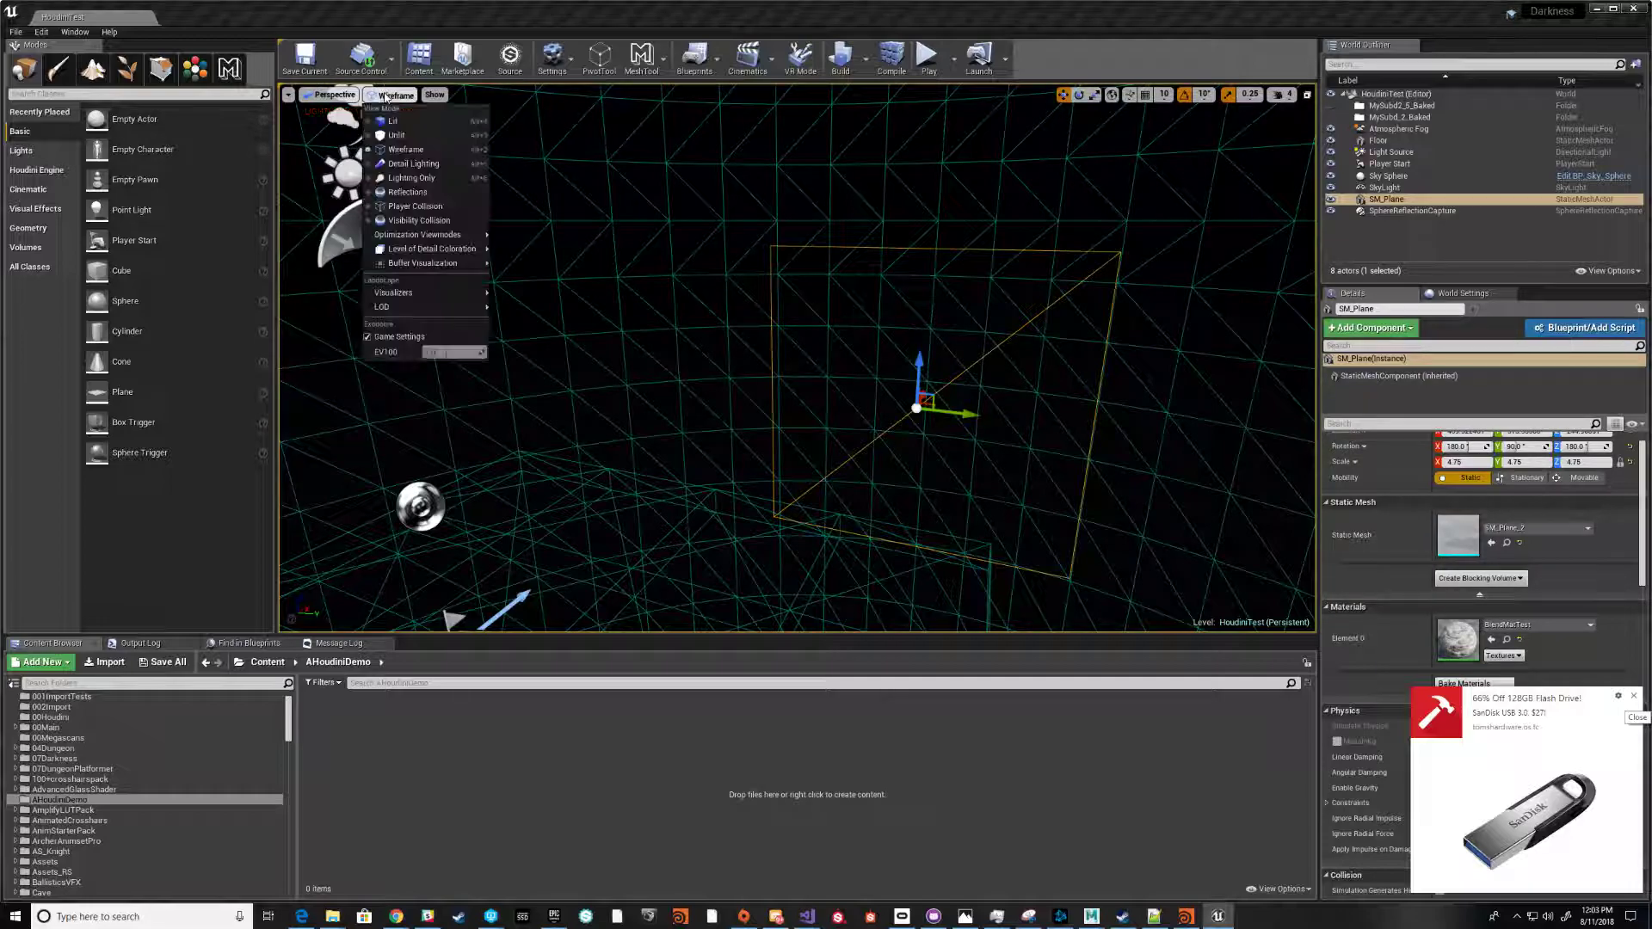
pyautogui.click(391, 122)
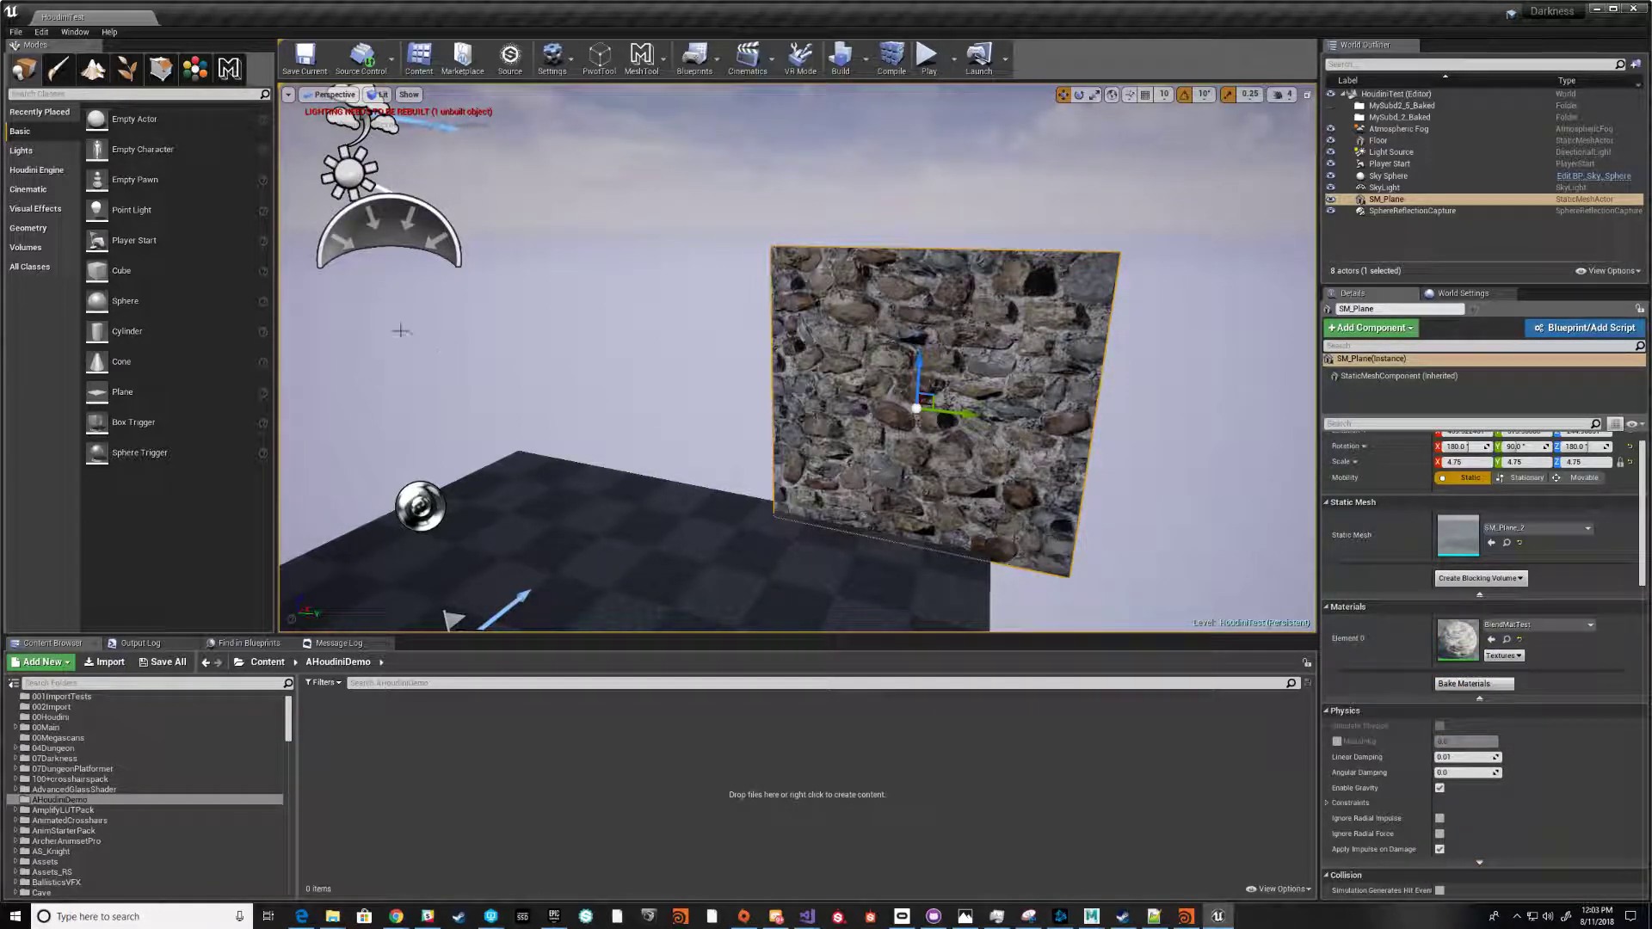
# Enter Mesh Paint mode with RGB Channels colour view and paint dark colour at the plane's top-left
pyautogui.click(57, 69)
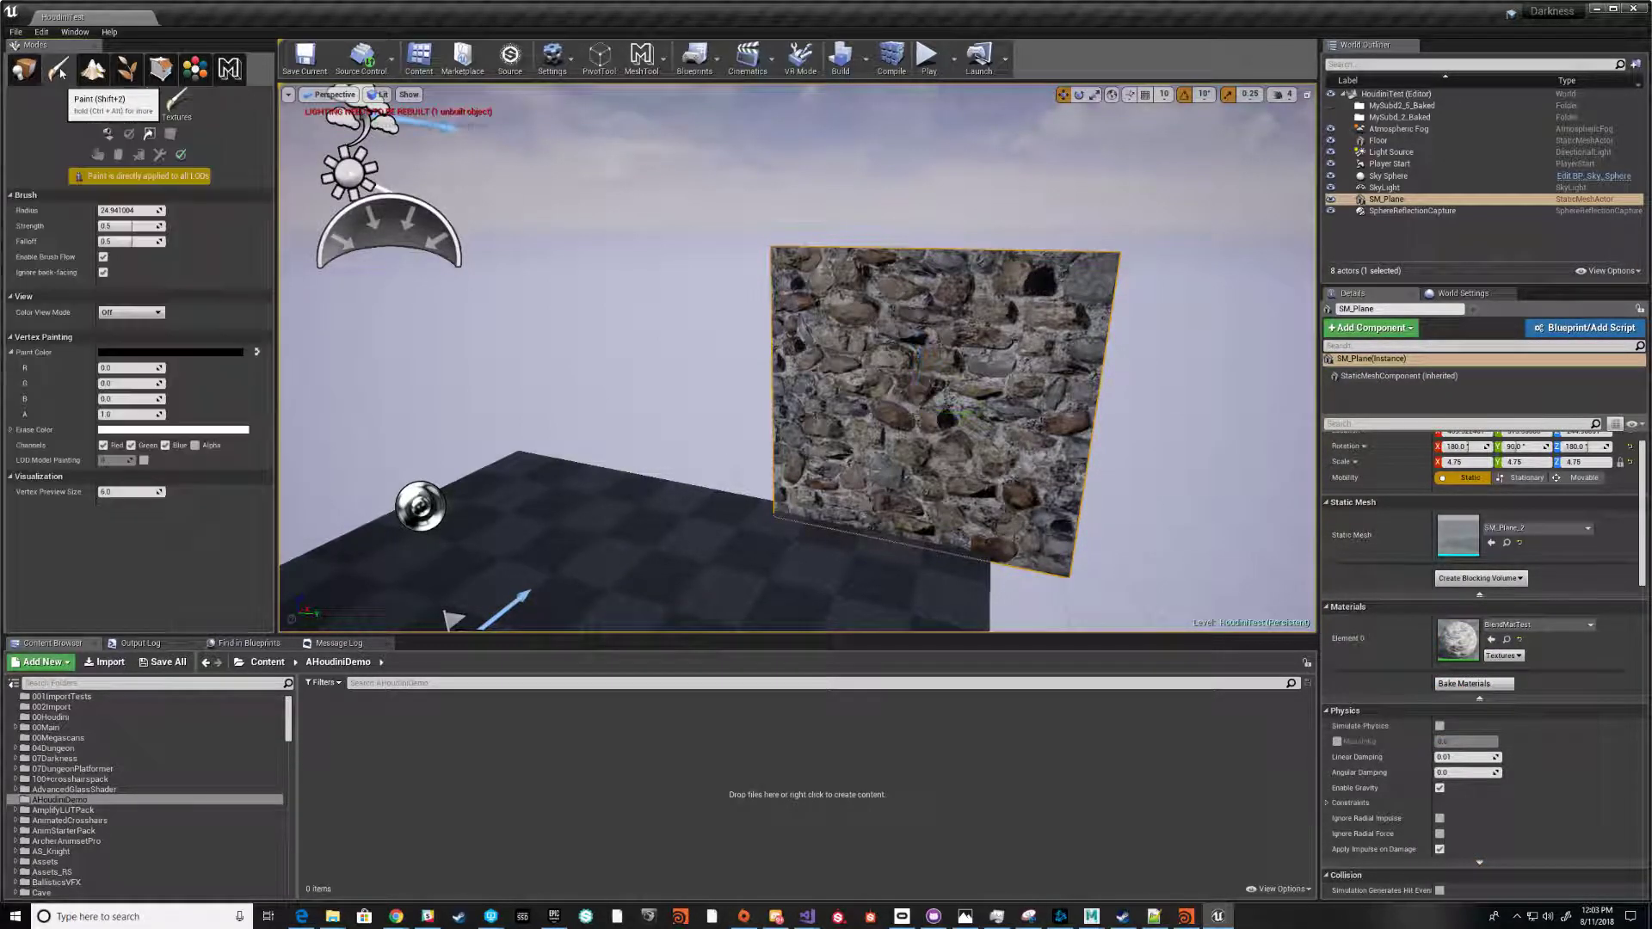
pyautogui.click(130, 312)
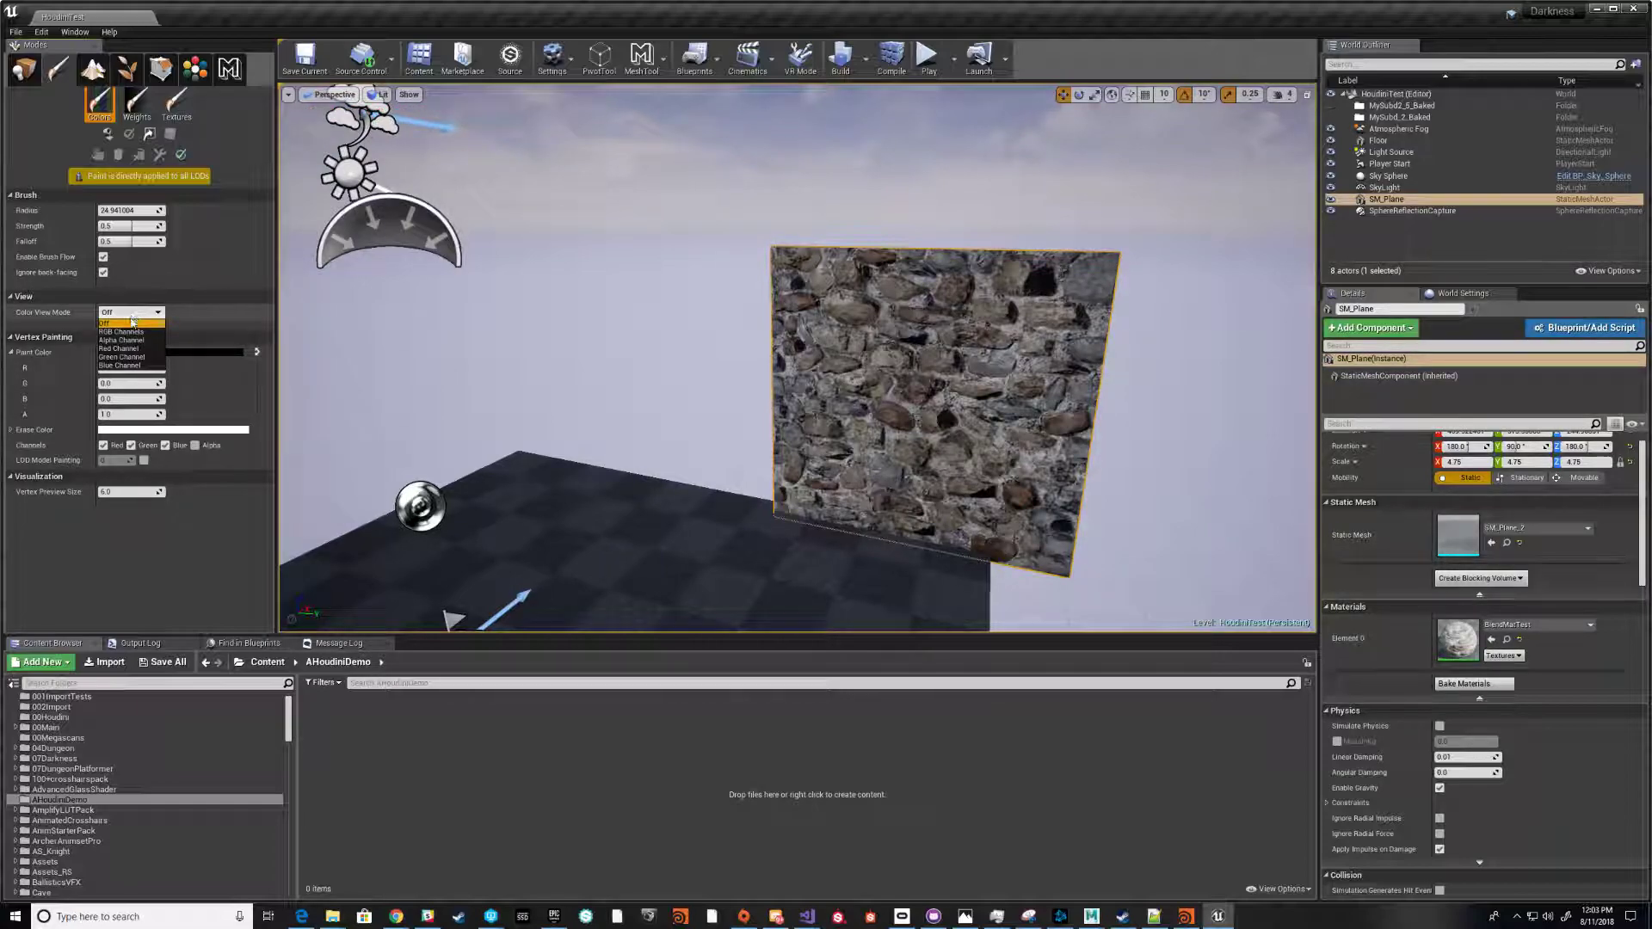
pyautogui.click(155, 331)
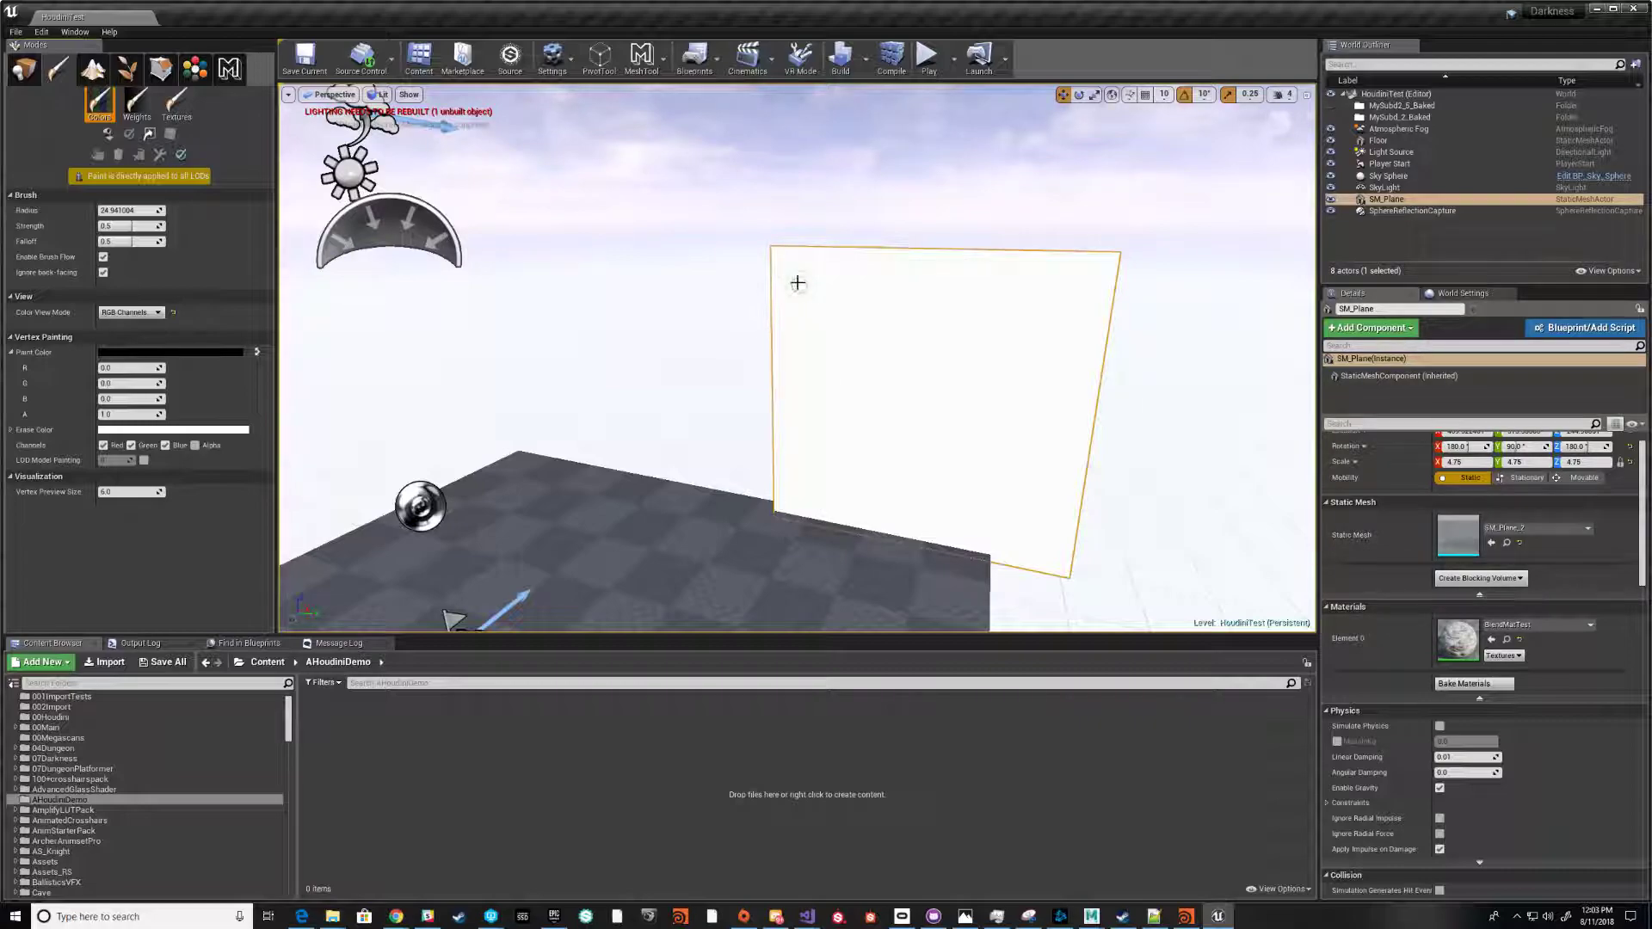
pyautogui.click(766, 247)
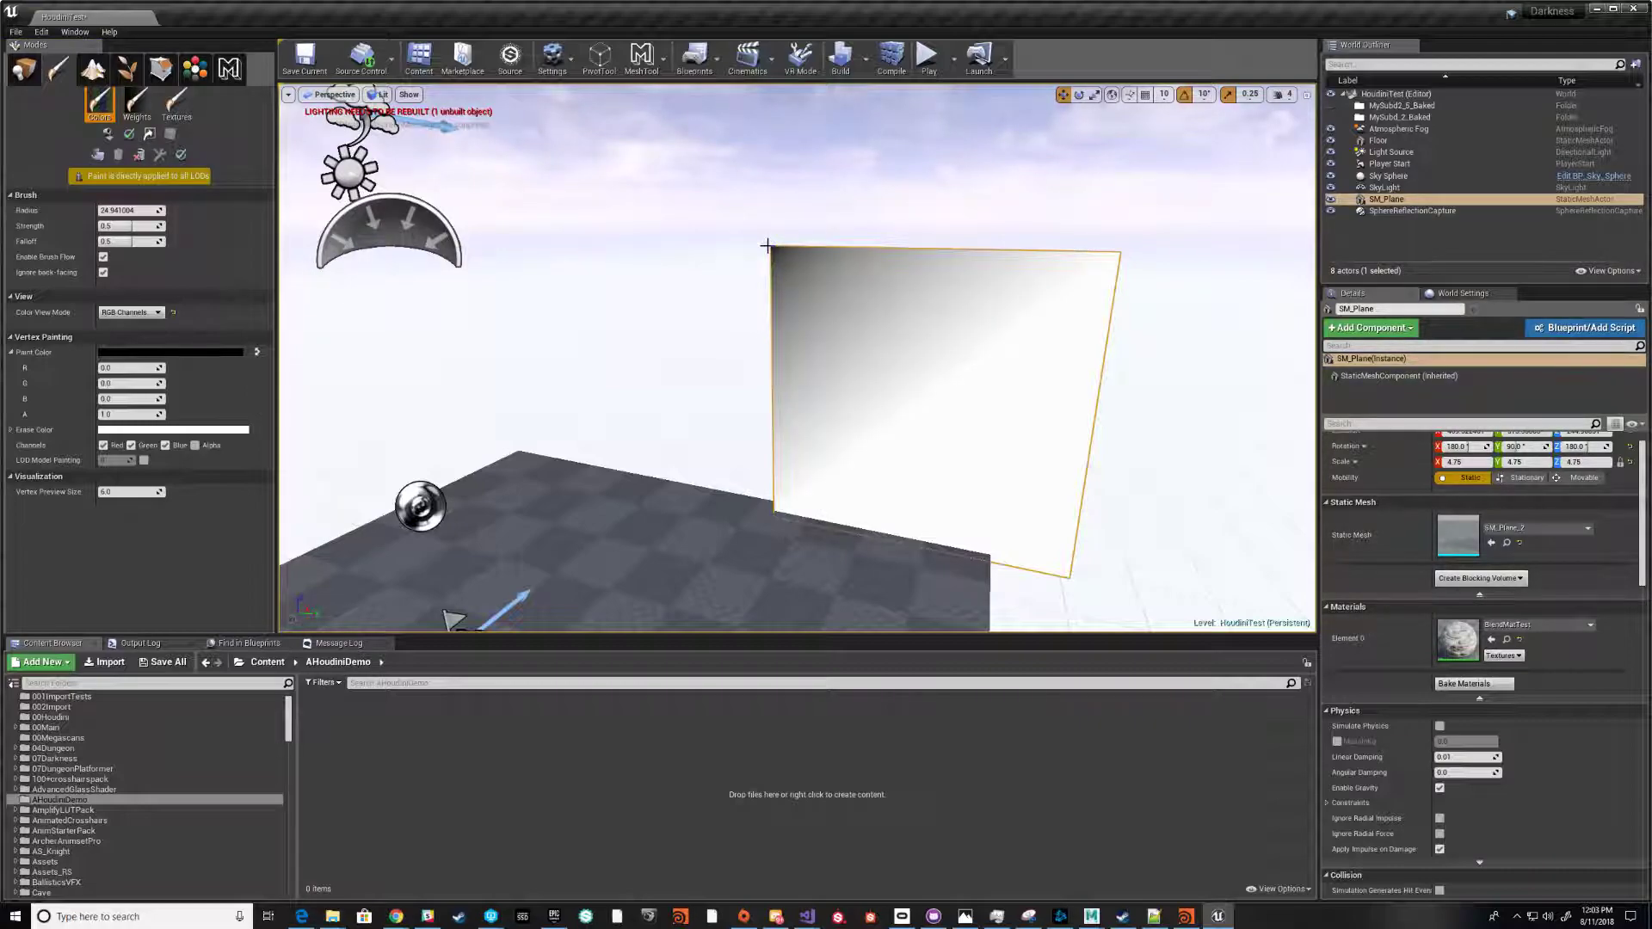
# Turn the colour view Off, paint sandy texture onto the left side, then show RGB Channels again
pyautogui.click(131, 312)
pyautogui.click(126, 324)
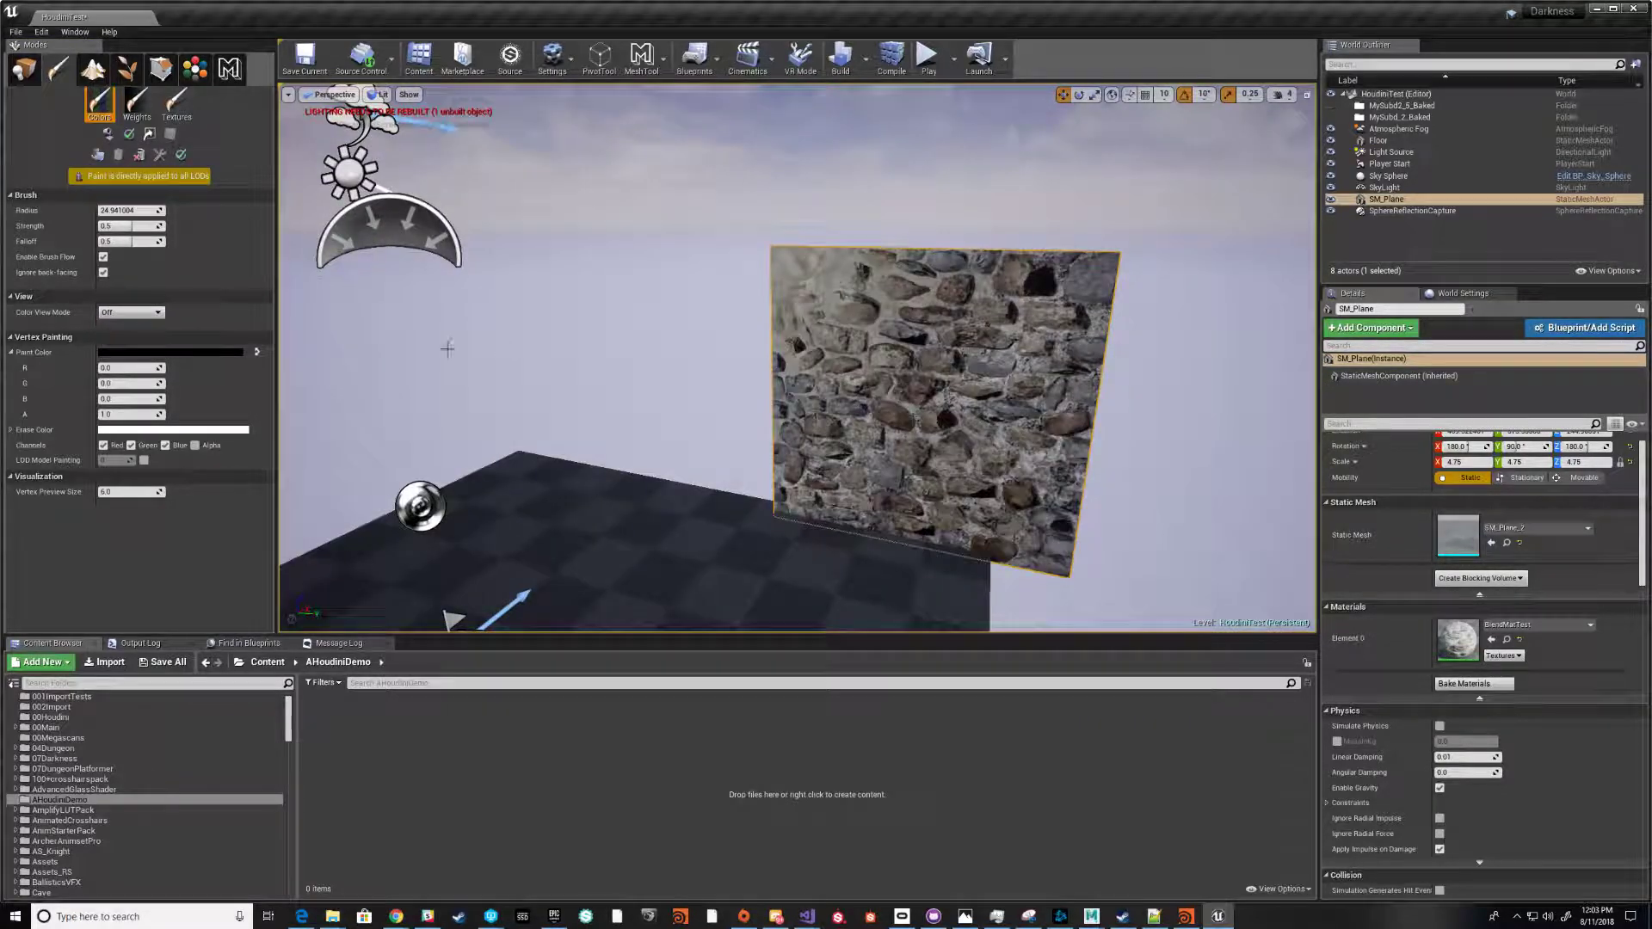
pyautogui.click(800, 458)
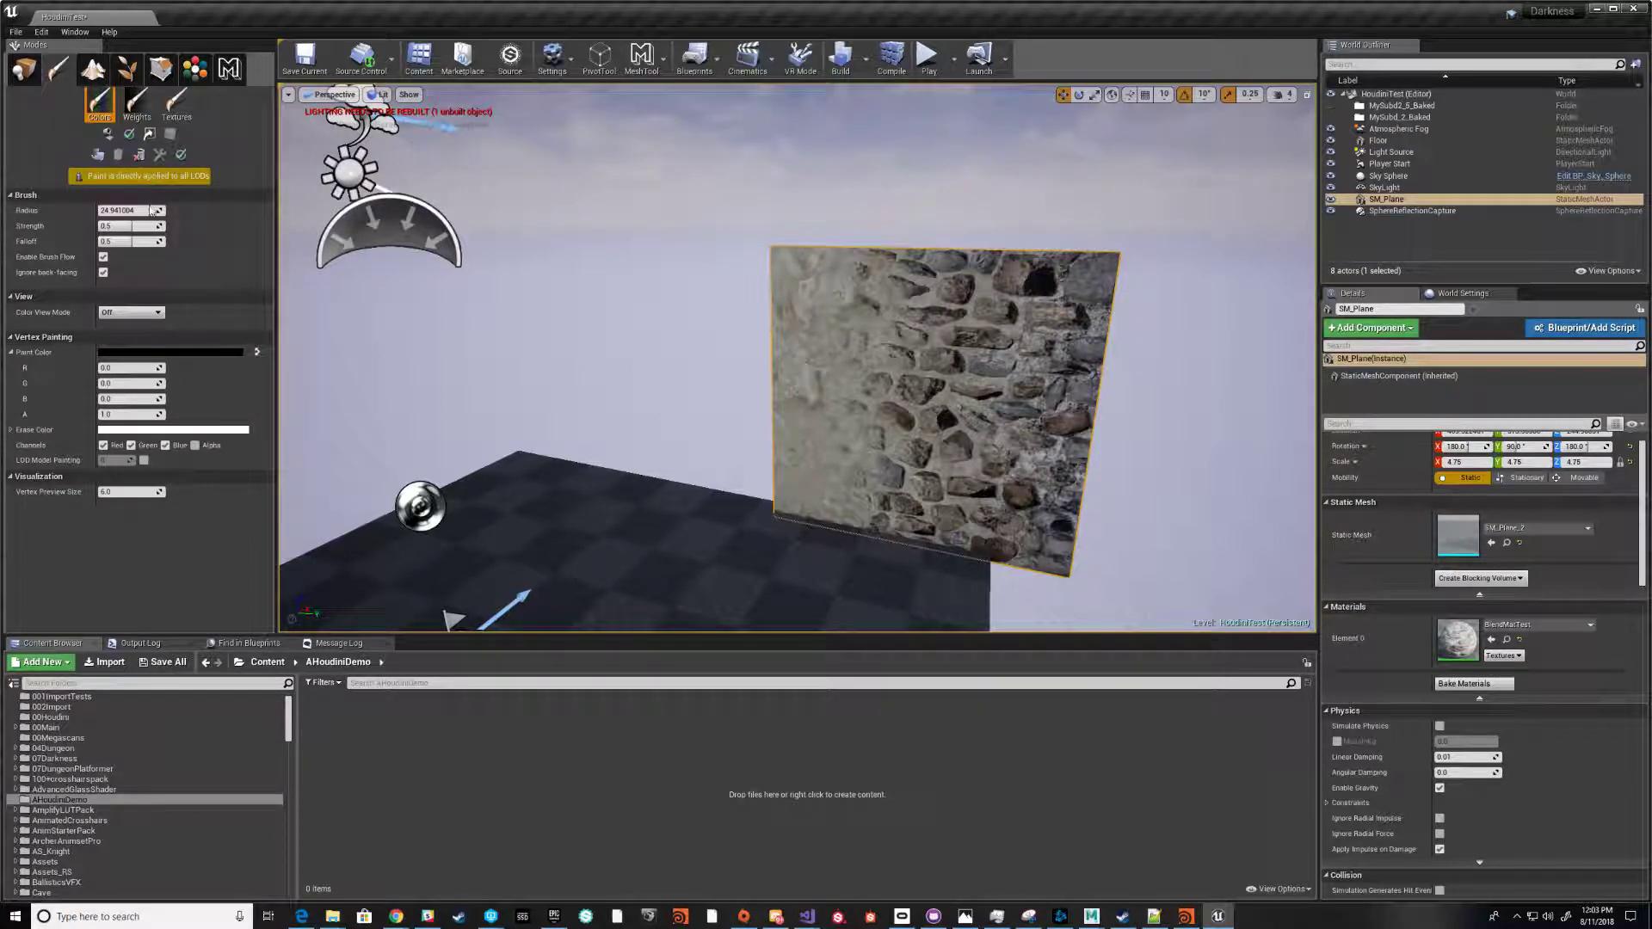
pyautogui.click(142, 313)
pyautogui.click(139, 332)
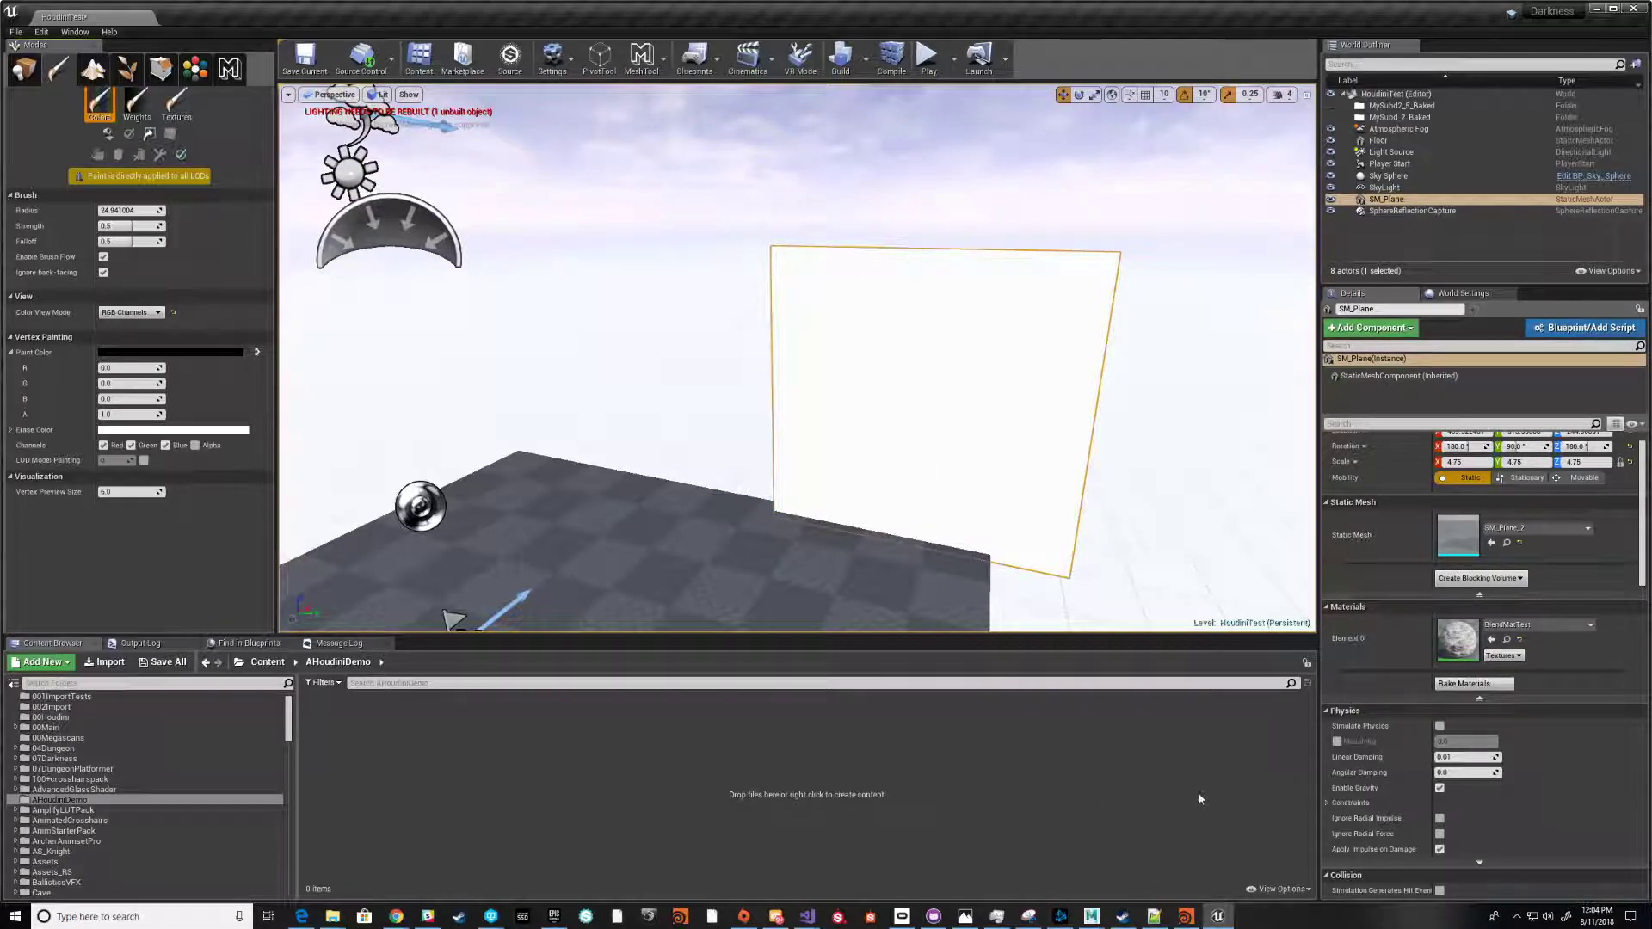
# Return from Unreal Engine to the empty untitled Houdini scene
pyautogui.click(1185, 915)
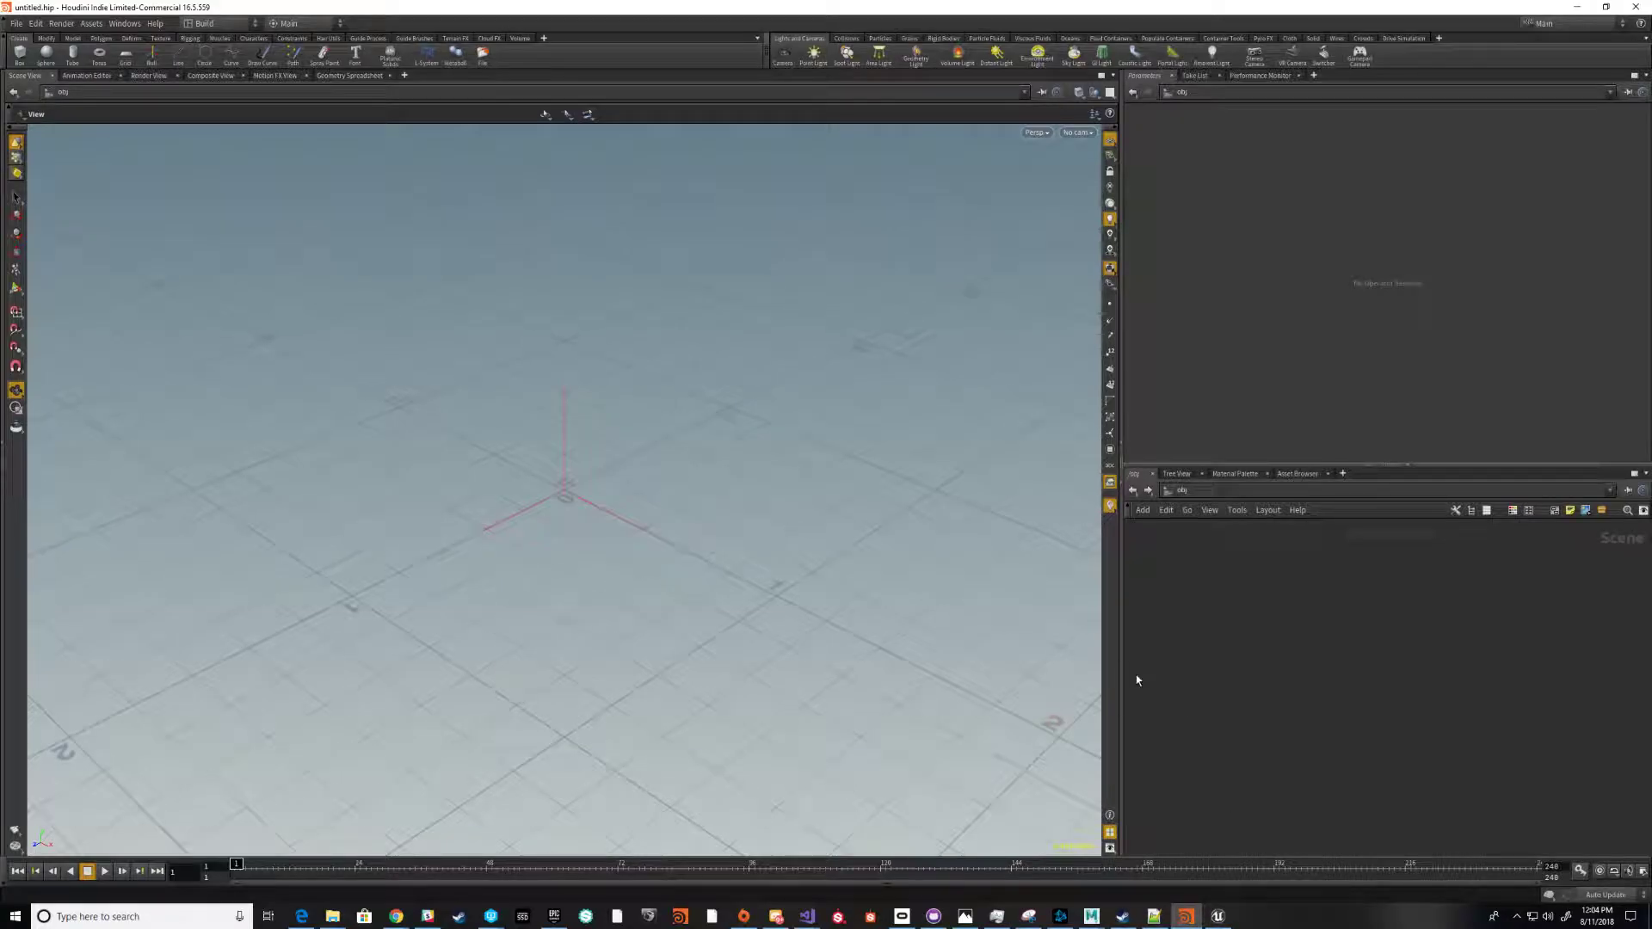
# Create a box object at the origin and place a PolyBevel node under box1 inside it
pyautogui.click(21, 56)
pyautogui.press('Return')
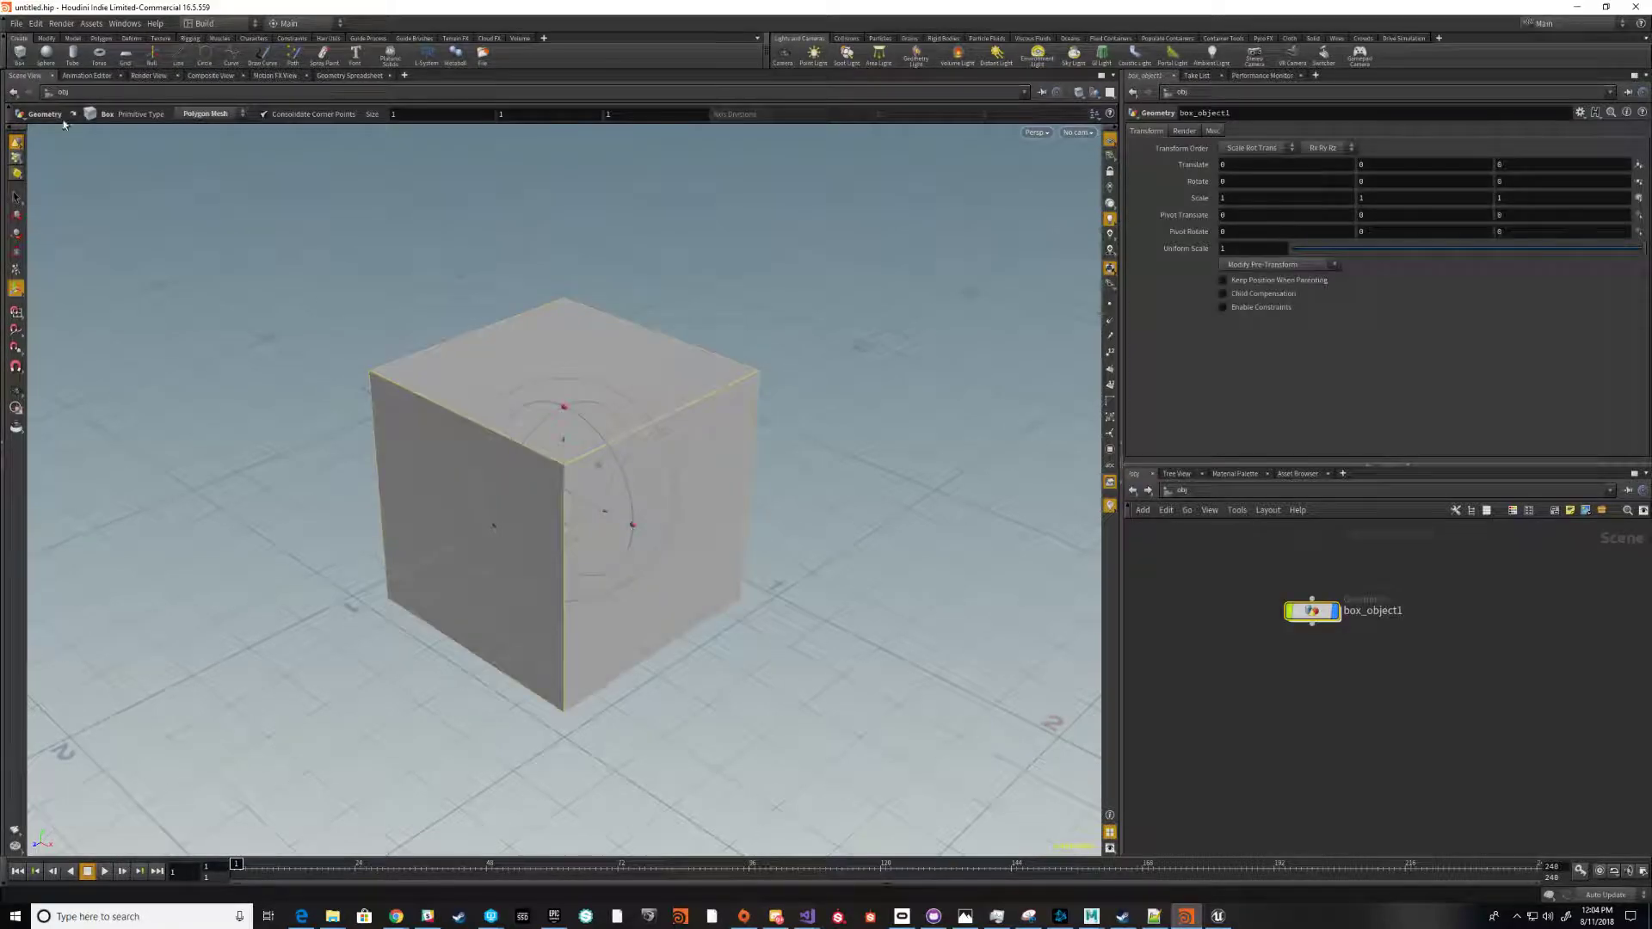
pyautogui.doubleClick(1309, 611)
pyautogui.moveTo(1357, 721); pyautogui.dragTo(1280, 661, button='middle')
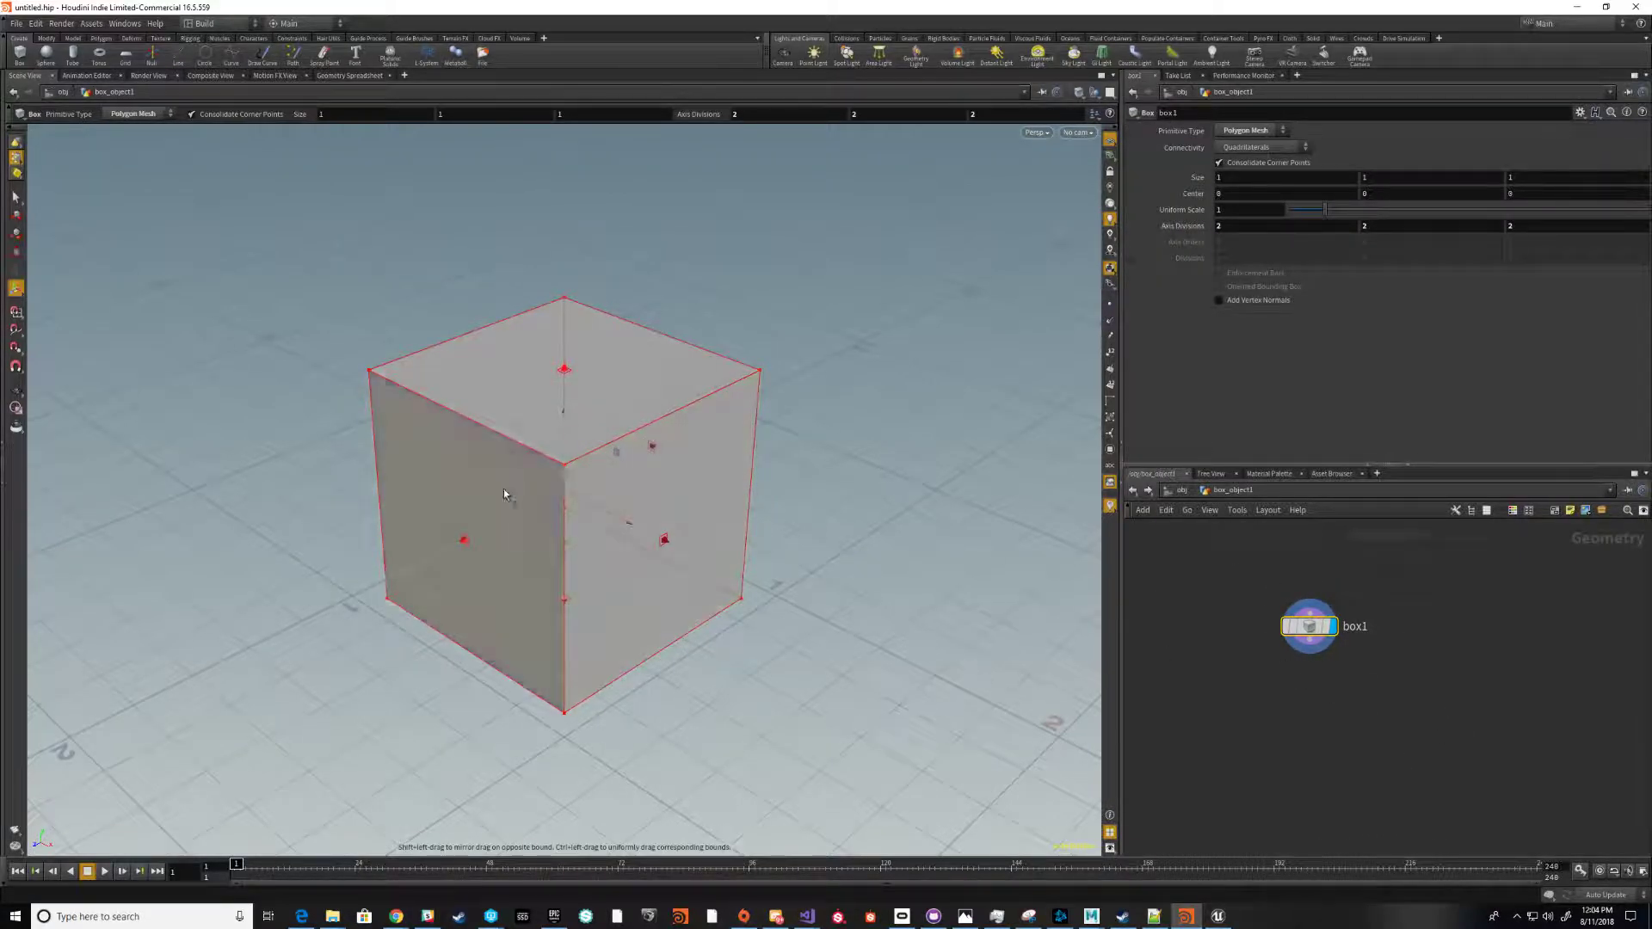
pyautogui.press('Tab')
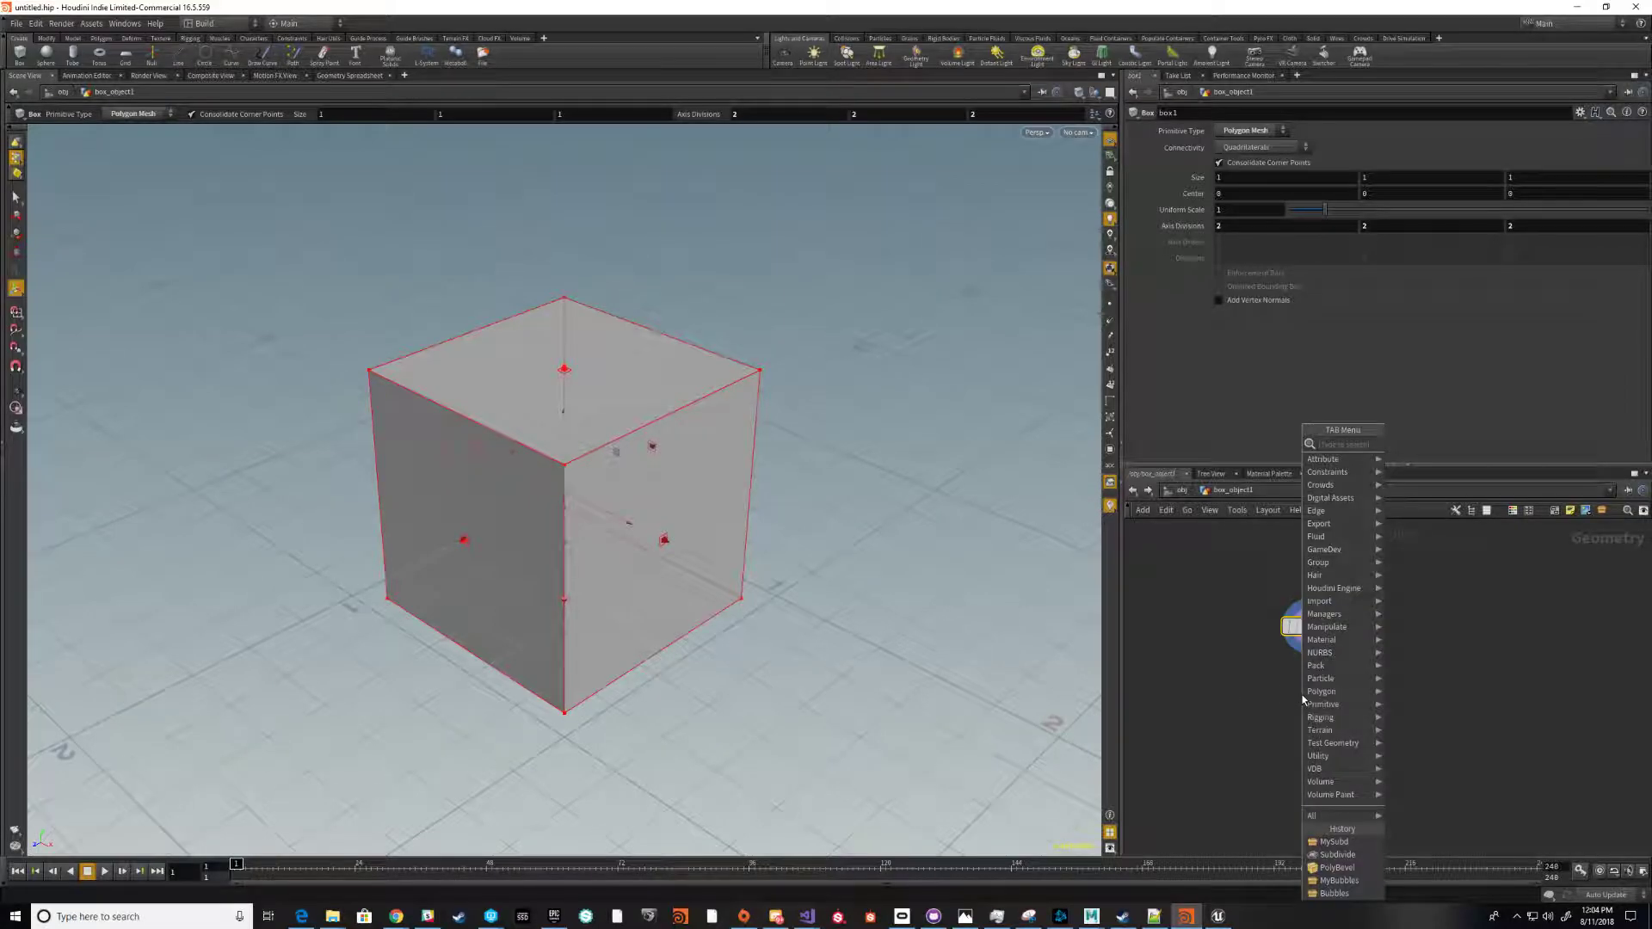
pyautogui.write('bevel')
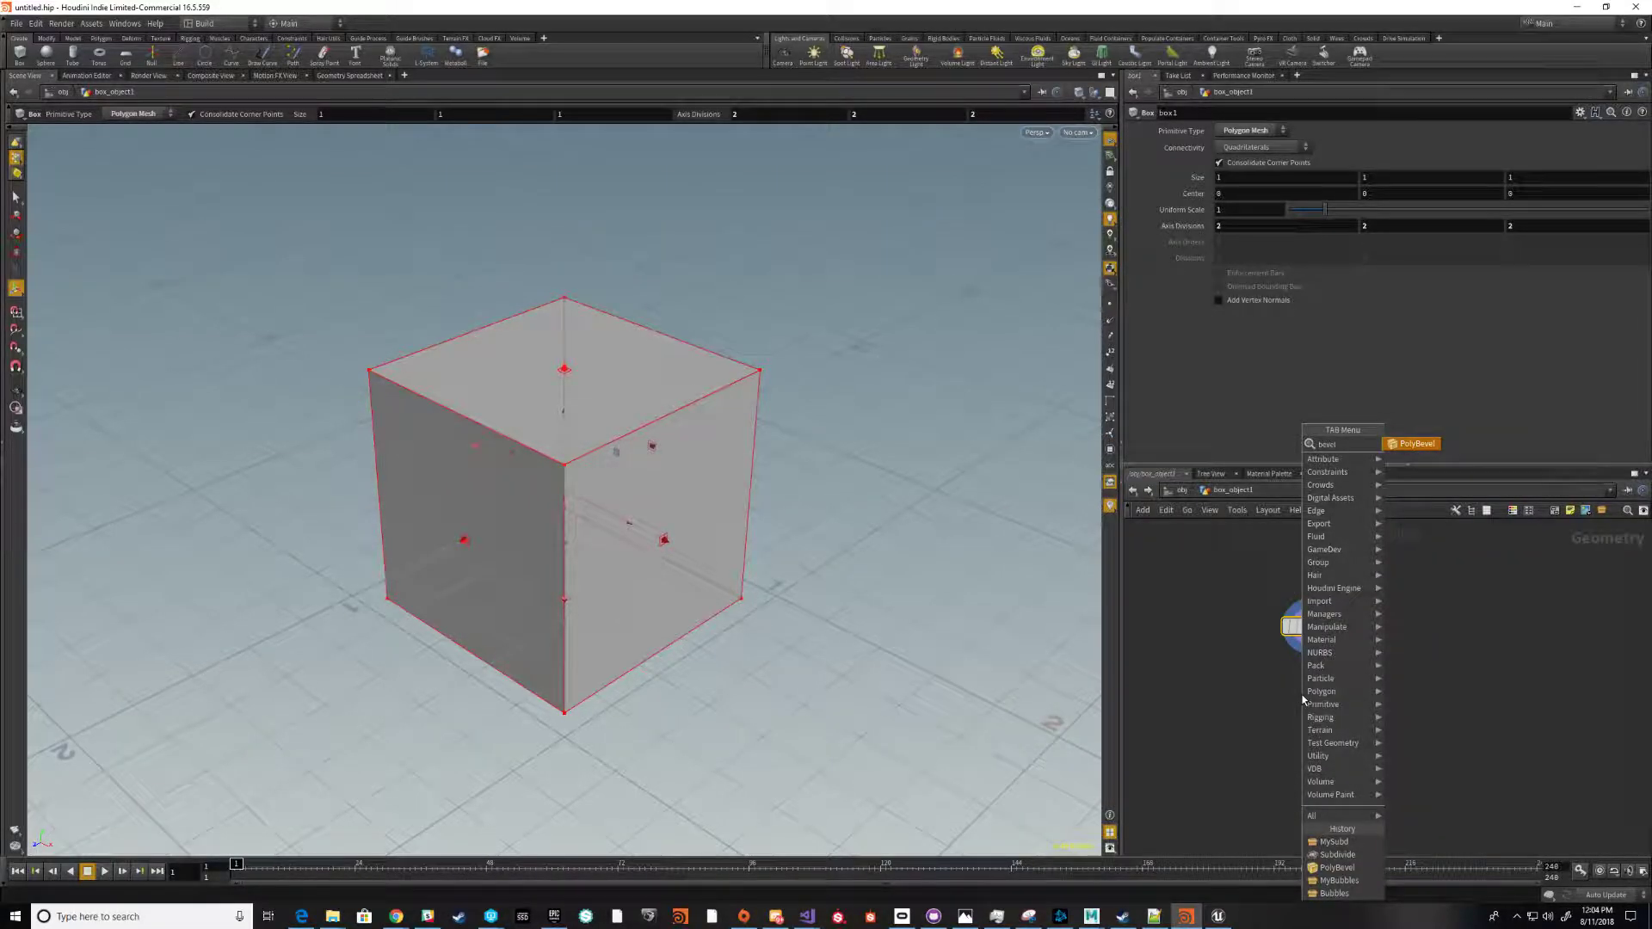
pyautogui.press('Return')
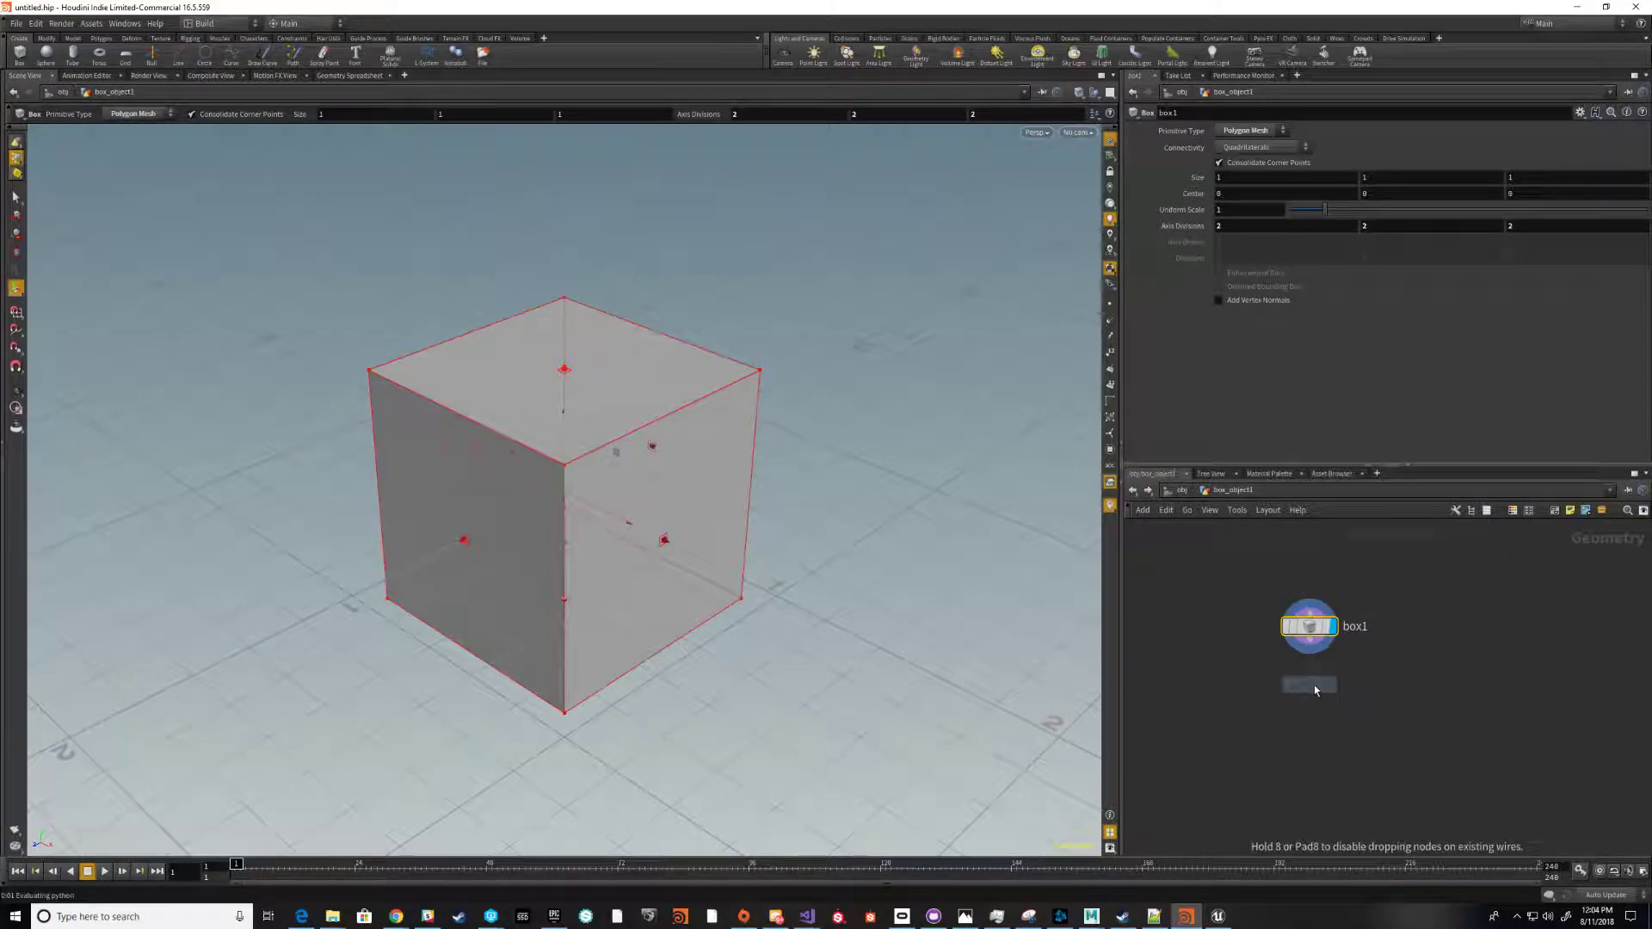
pyautogui.click(1314, 685)
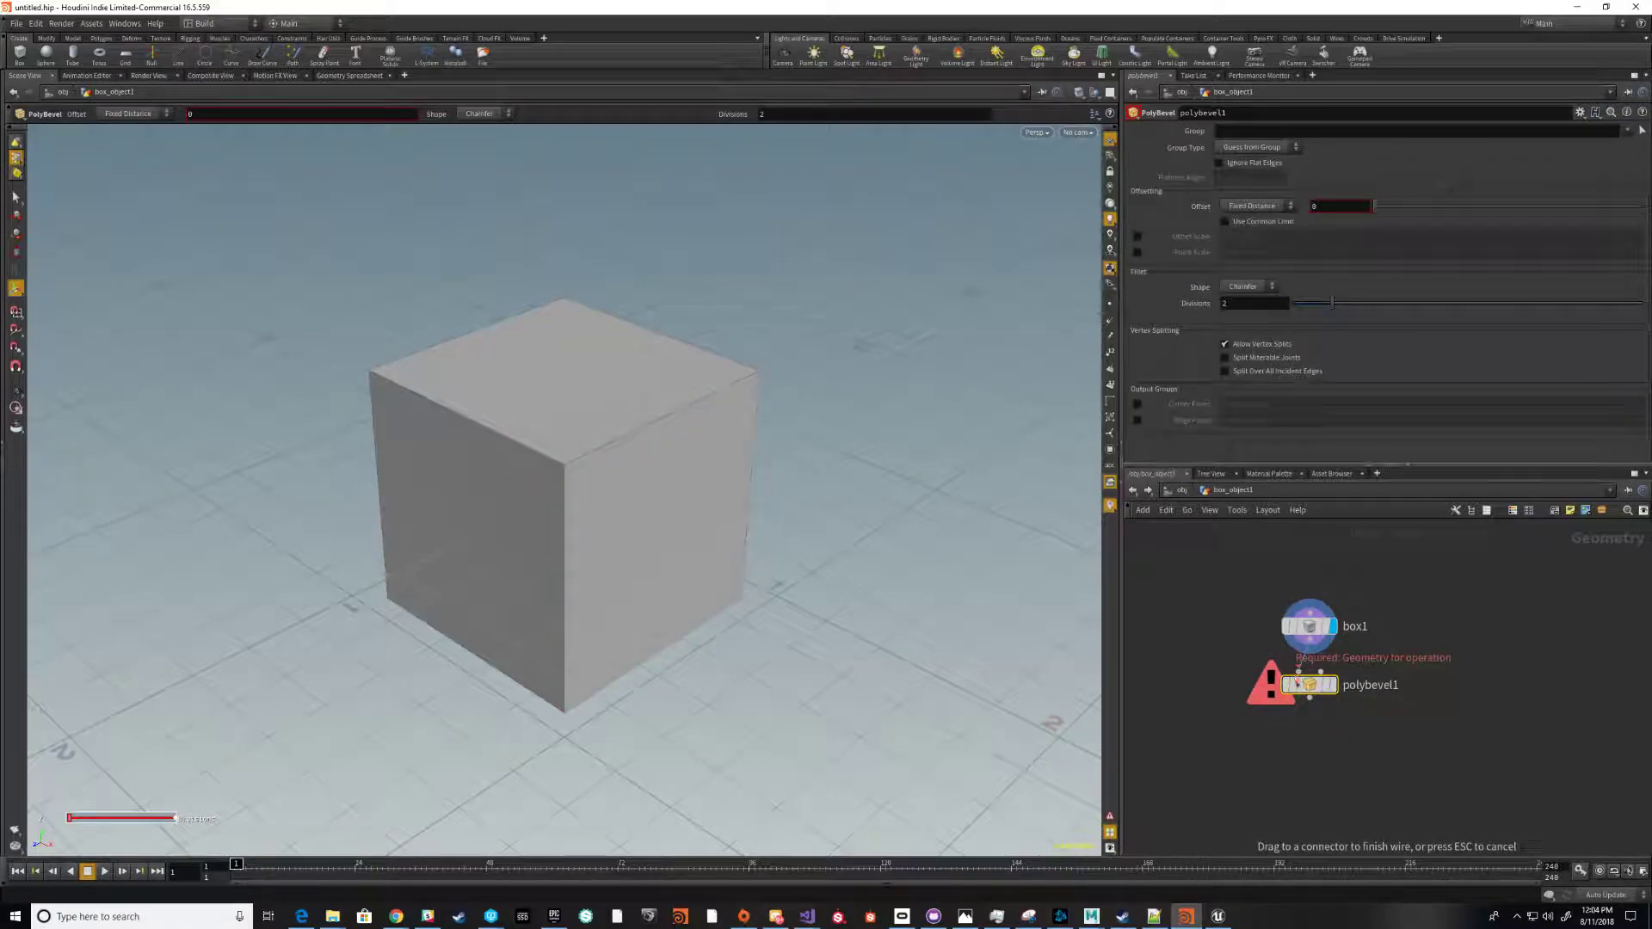
# Display polybevel1, set its bevel offset to 0.007, and add a Subdivide node
pyautogui.click(1335, 685)
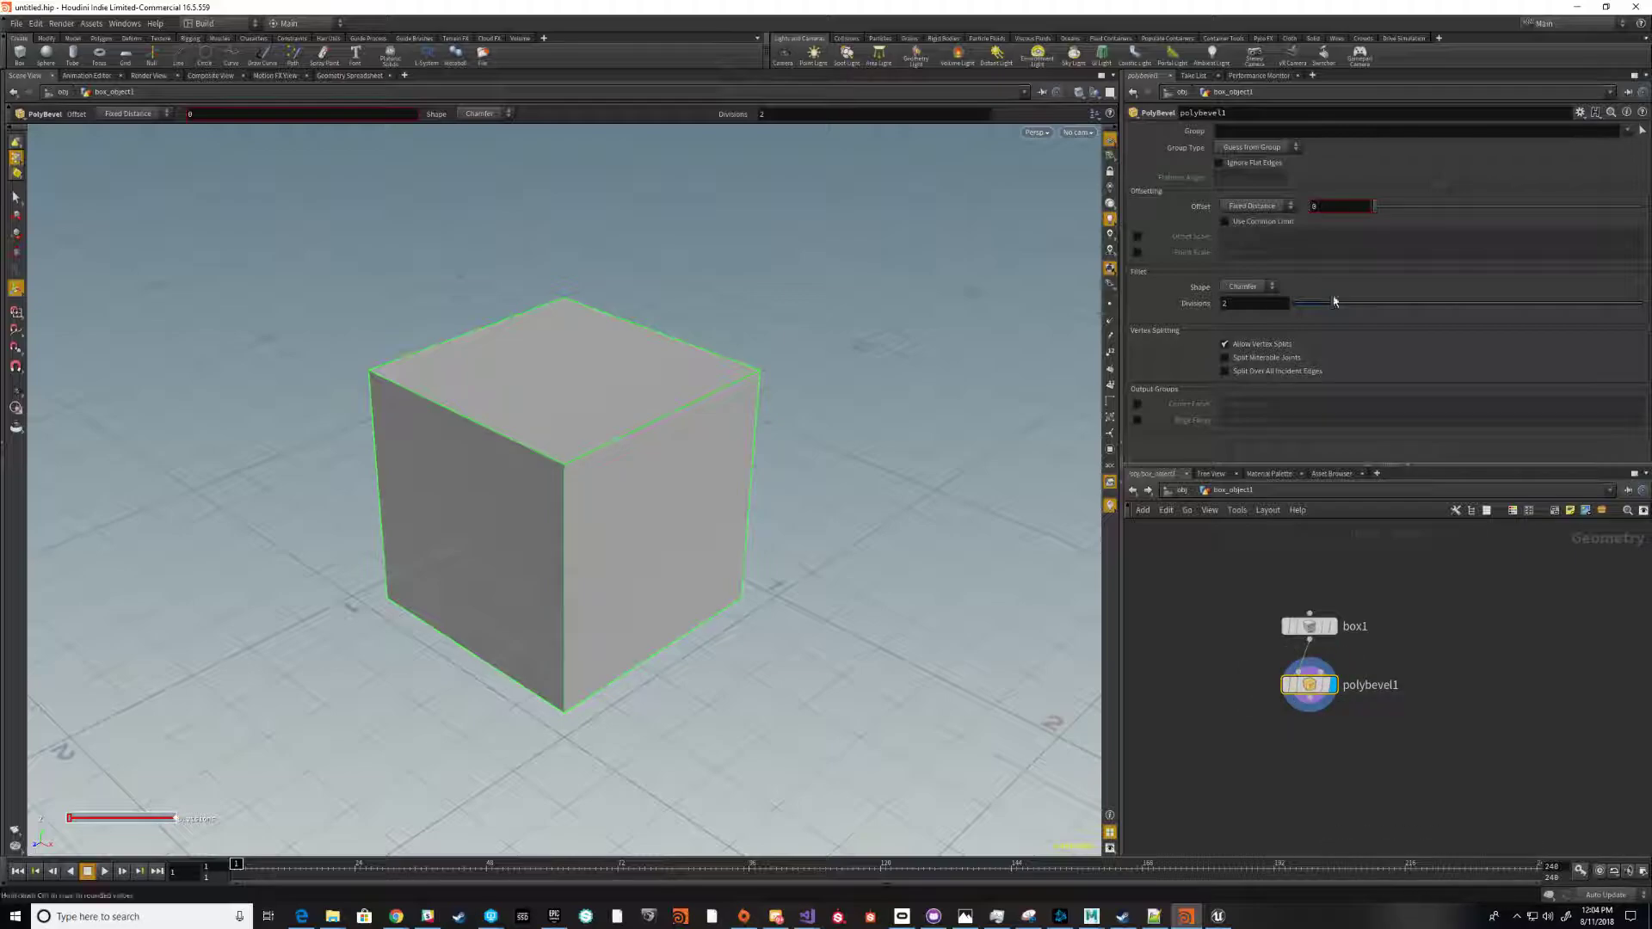
pyautogui.moveTo(1374, 207)
pyautogui.mouseDown()
pyautogui.moveTo(1419, 209)
pyautogui.moveTo(1363, 207)
pyautogui.mouseUp()
pyautogui.press('Tab')
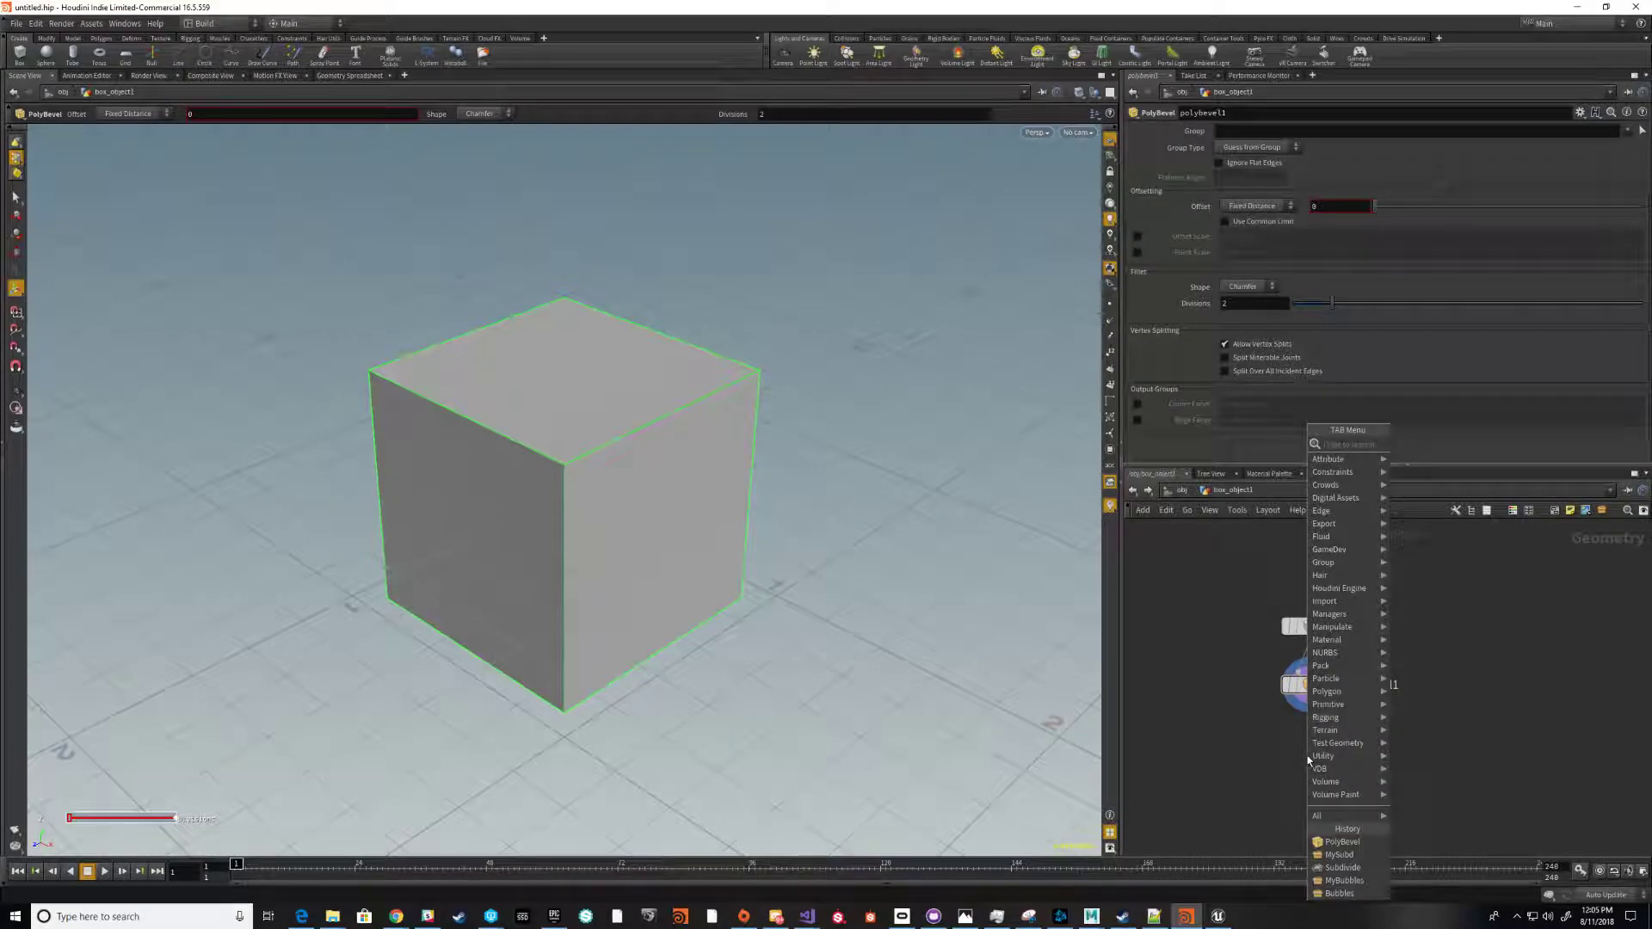
pyautogui.write('subd')
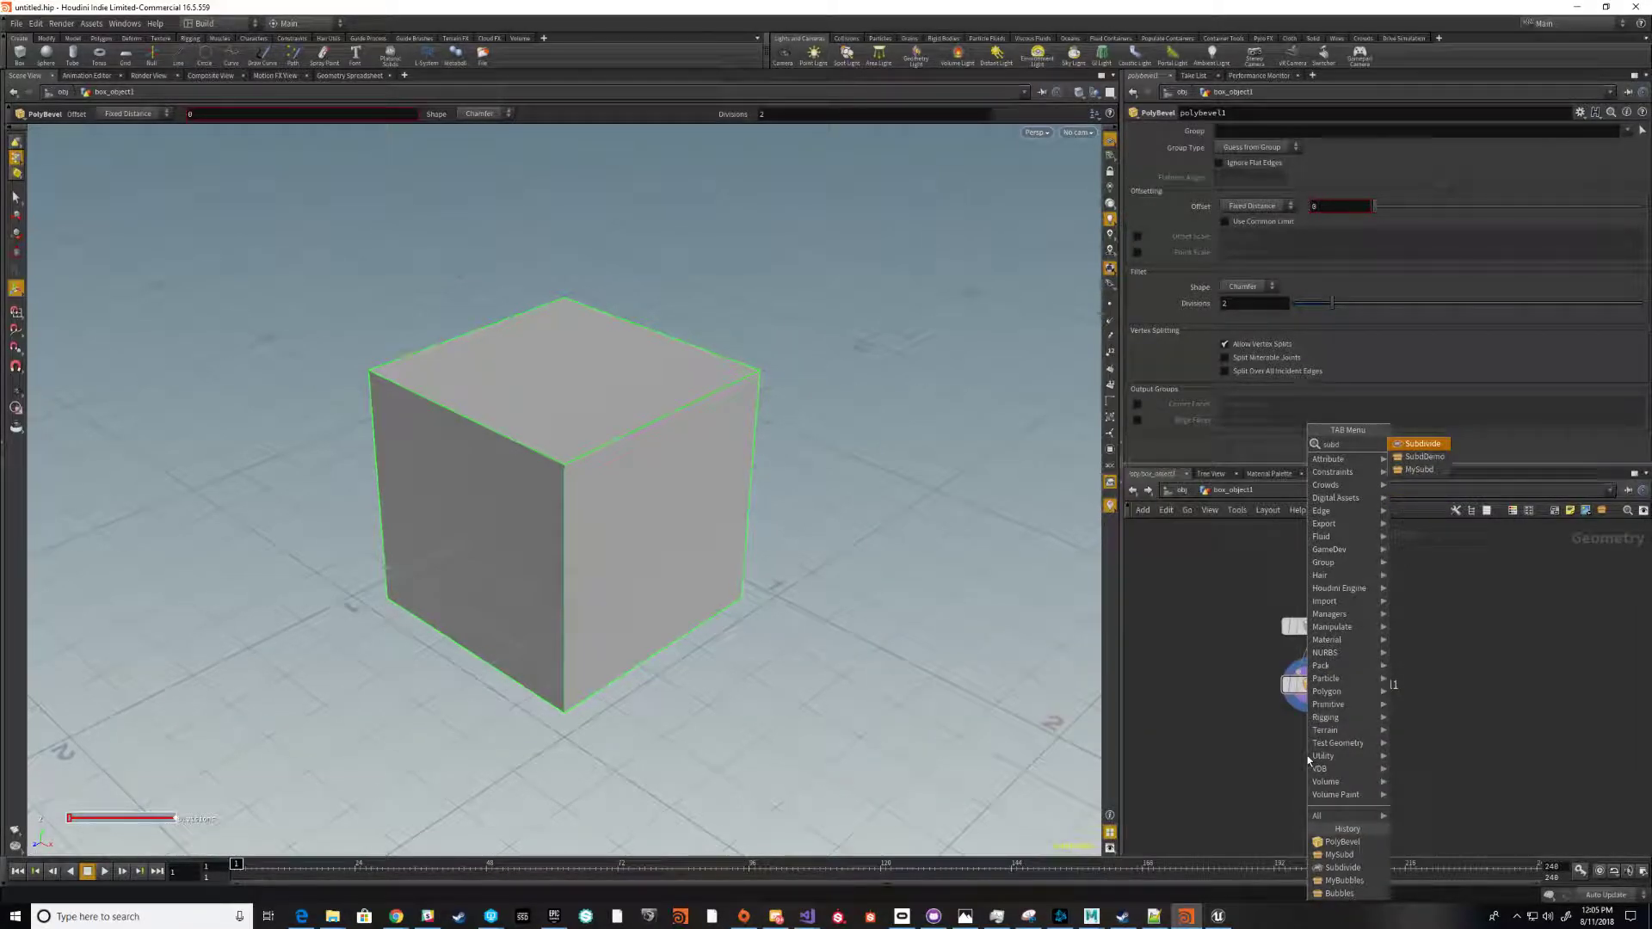
pyautogui.press('Return')
# Wire polybevel1 into subdivide1, display it, and raise subdivision Depth from 1 to 2
pyautogui.click(1307, 756)
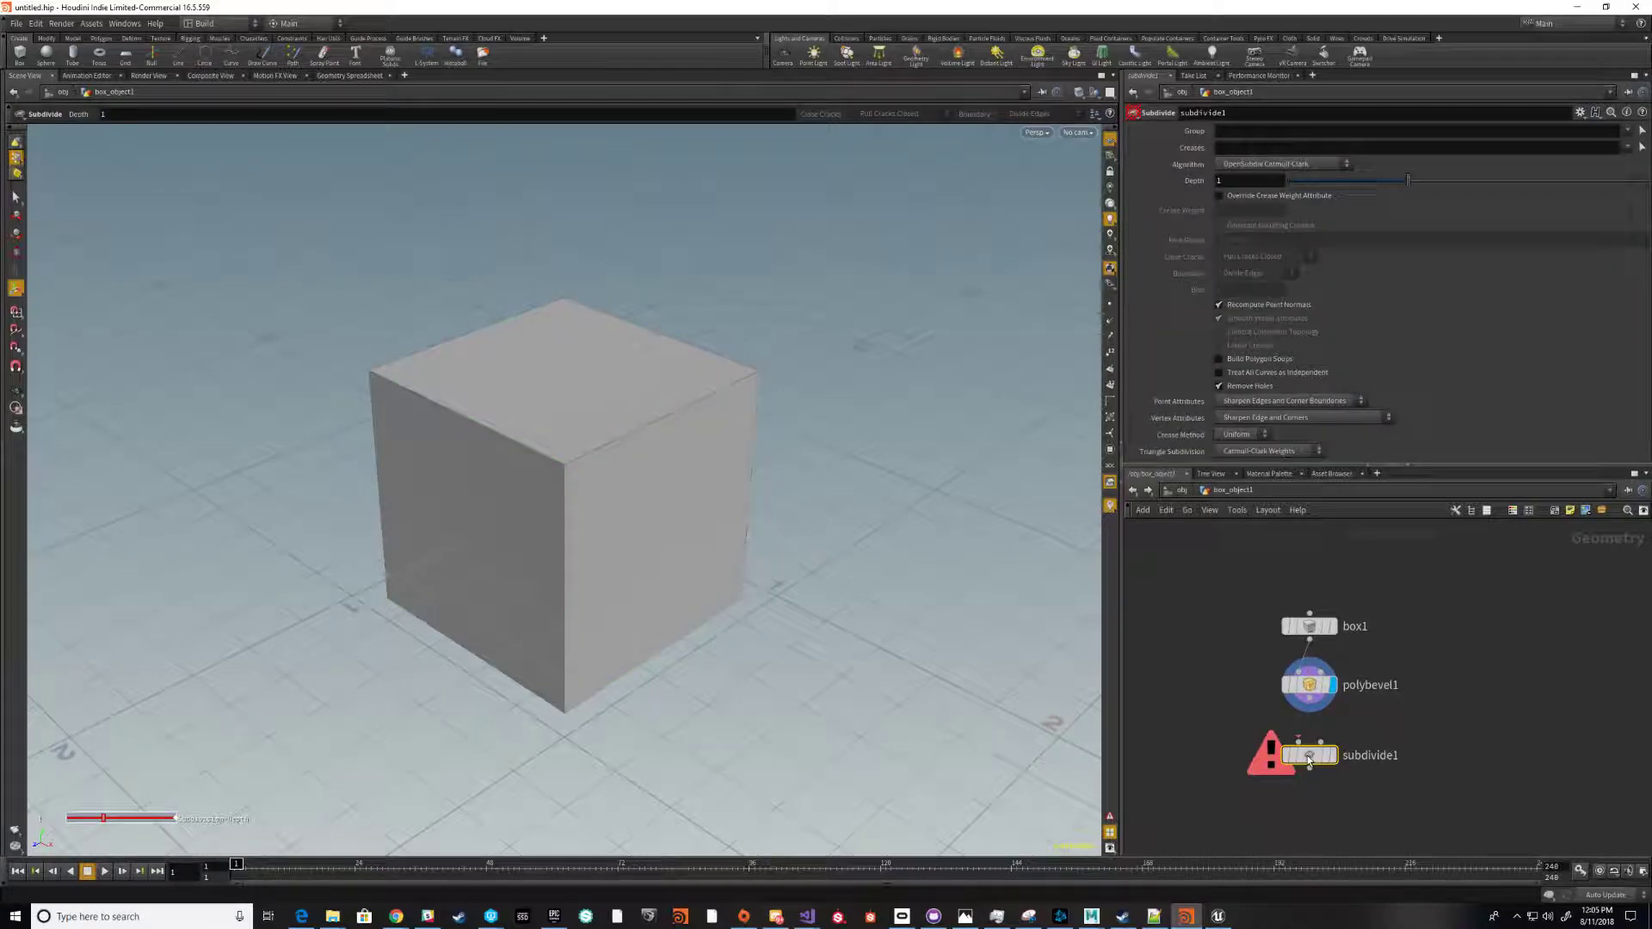
pyautogui.click(1299, 741)
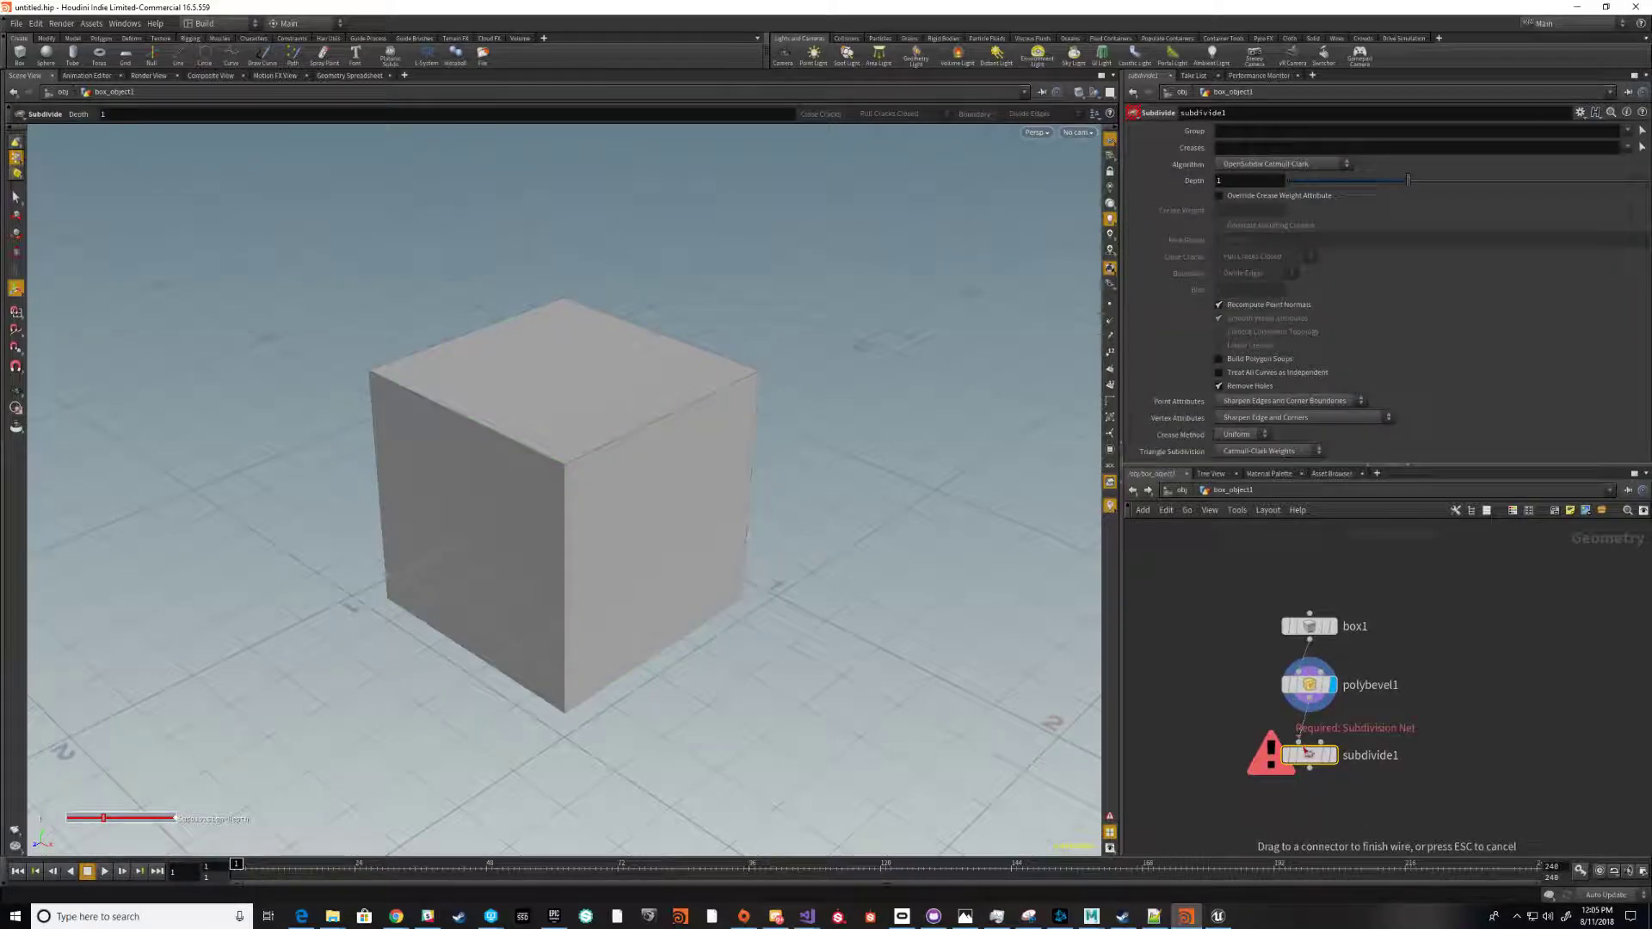
pyautogui.click(1309, 699)
pyautogui.click(1333, 756)
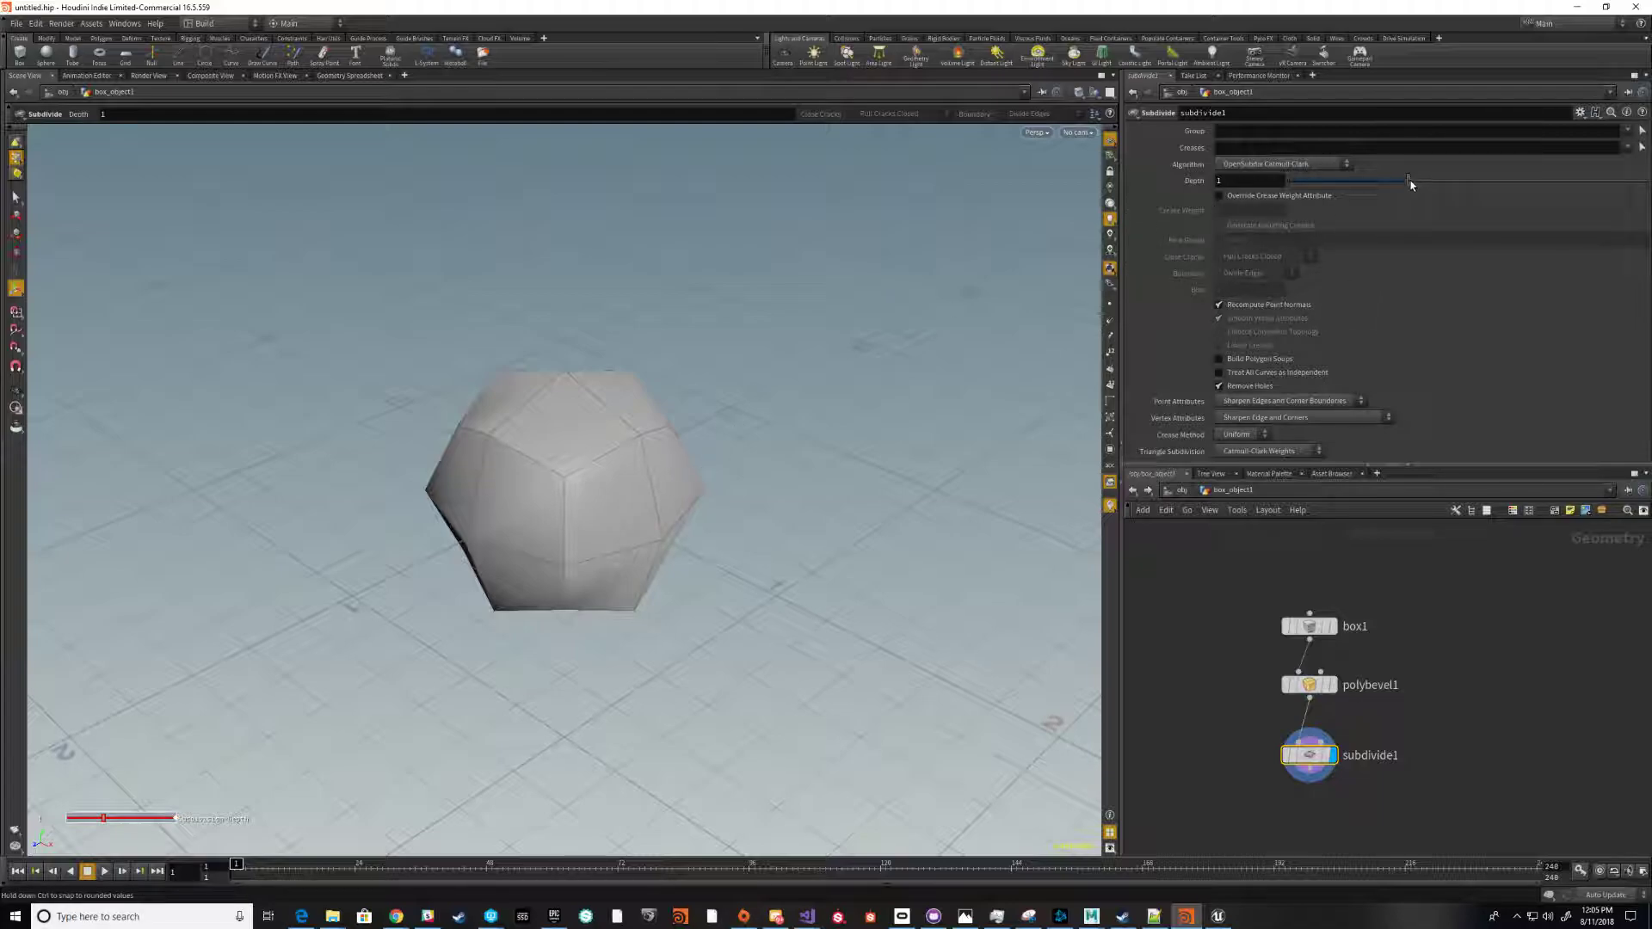
pyautogui.moveTo(1441, 185); pyautogui.dragTo(1495, 193)
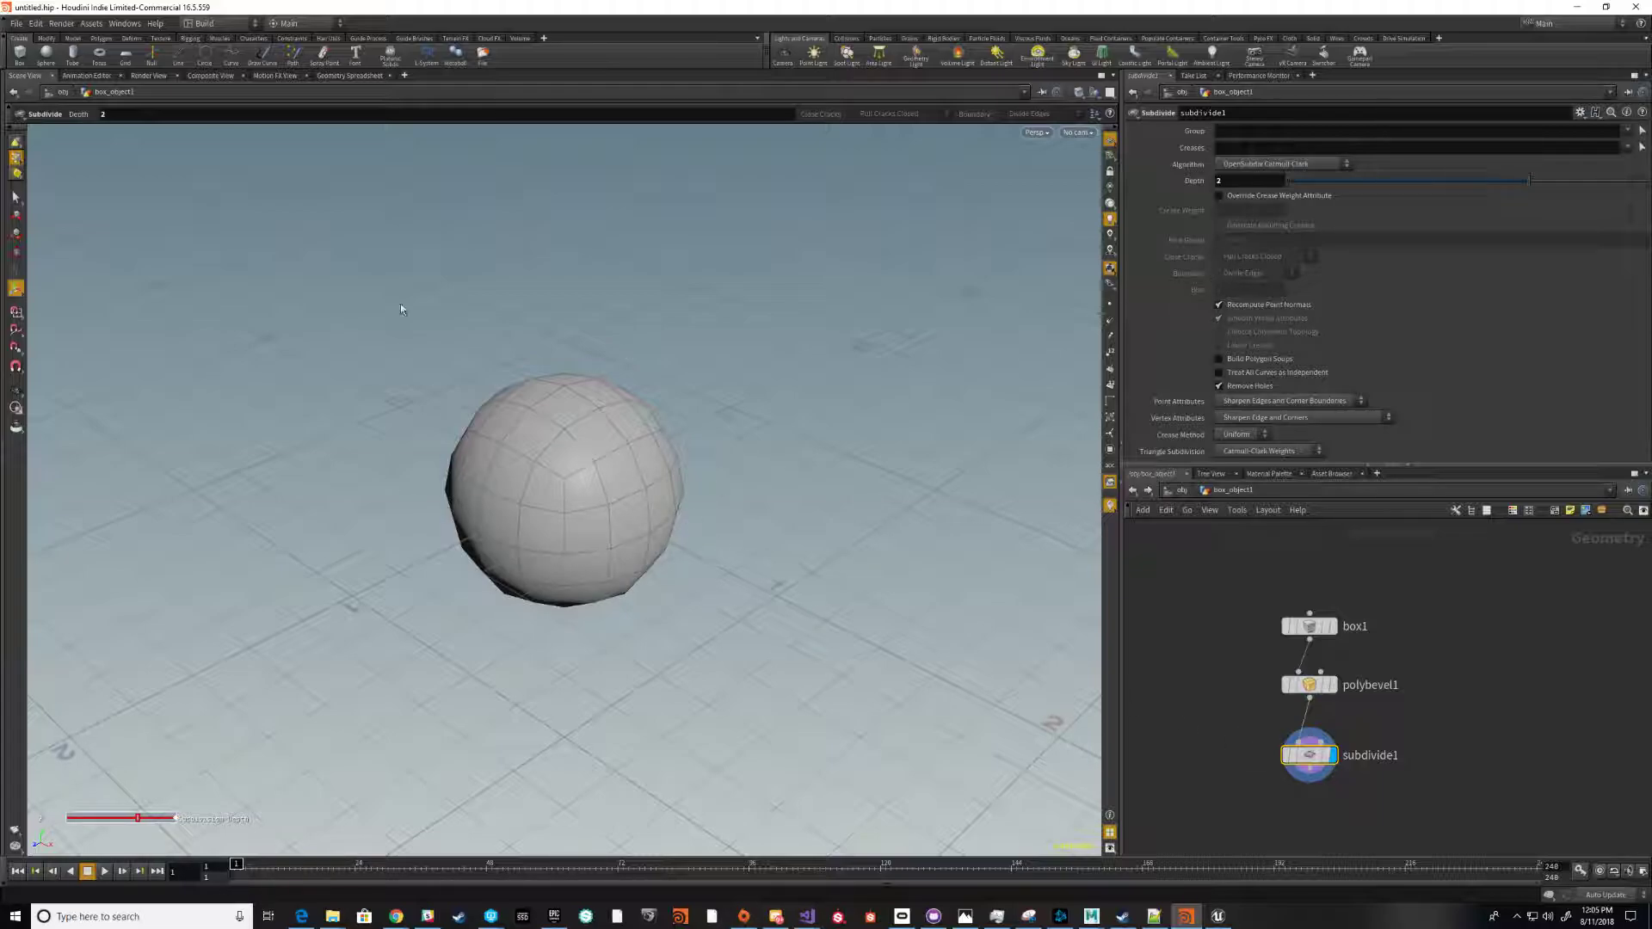
# Override the crease weight at 6.24, preview Depth 3, then set Depth back to 2
pyautogui.click(1221, 198)
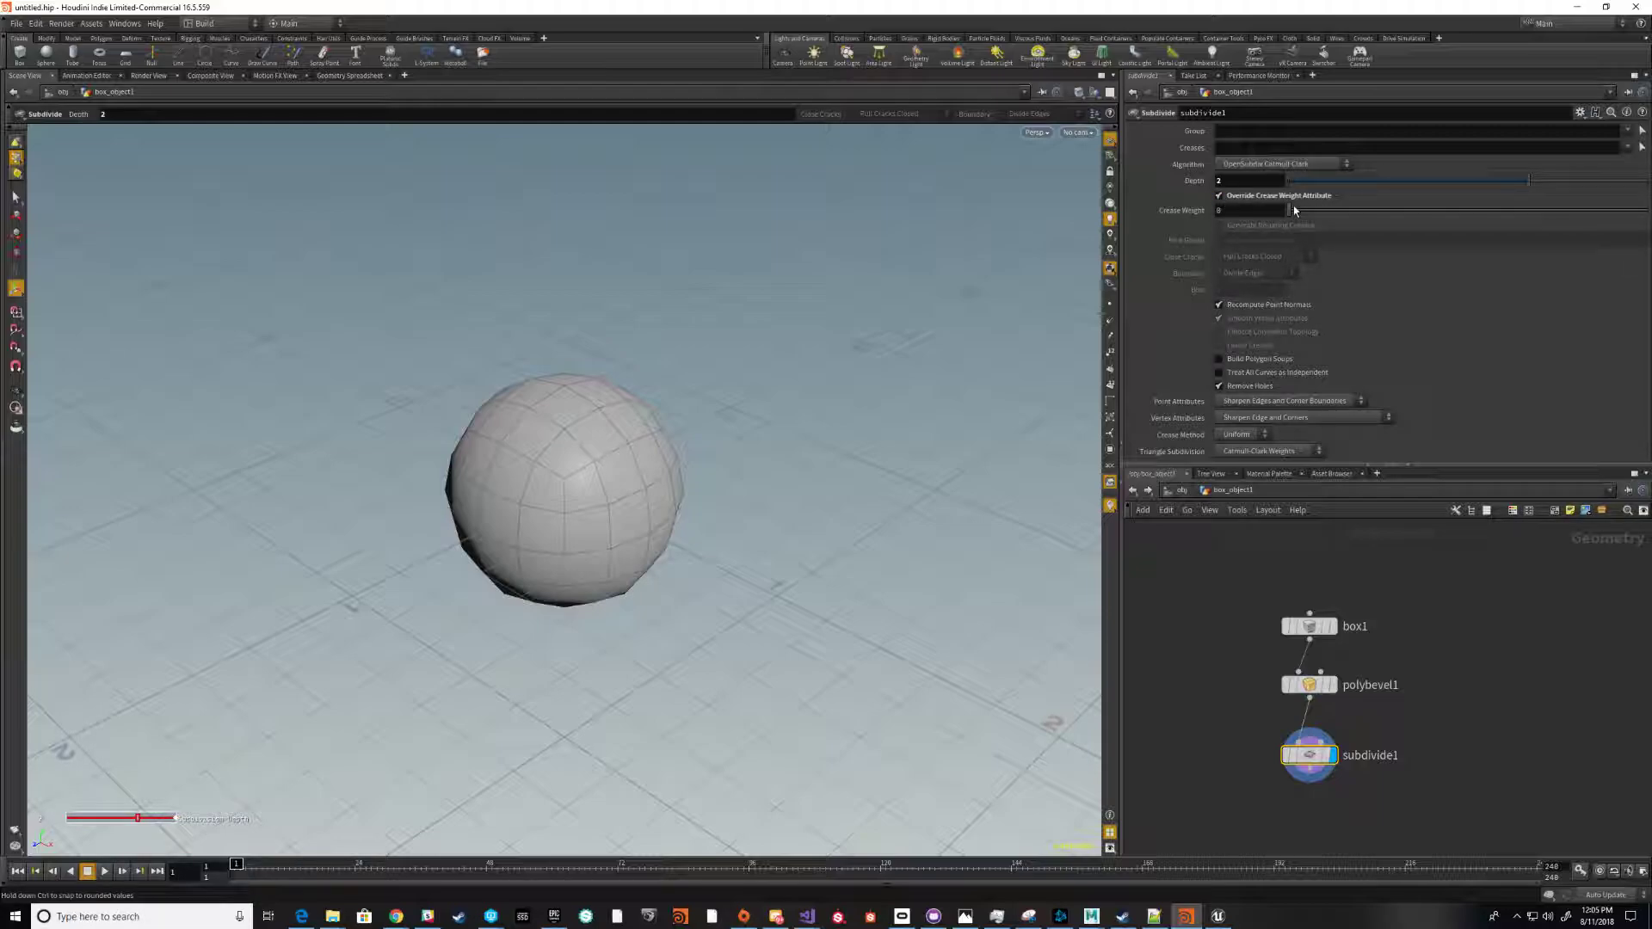
pyautogui.moveTo(1296, 211); pyautogui.dragTo(1511, 213)
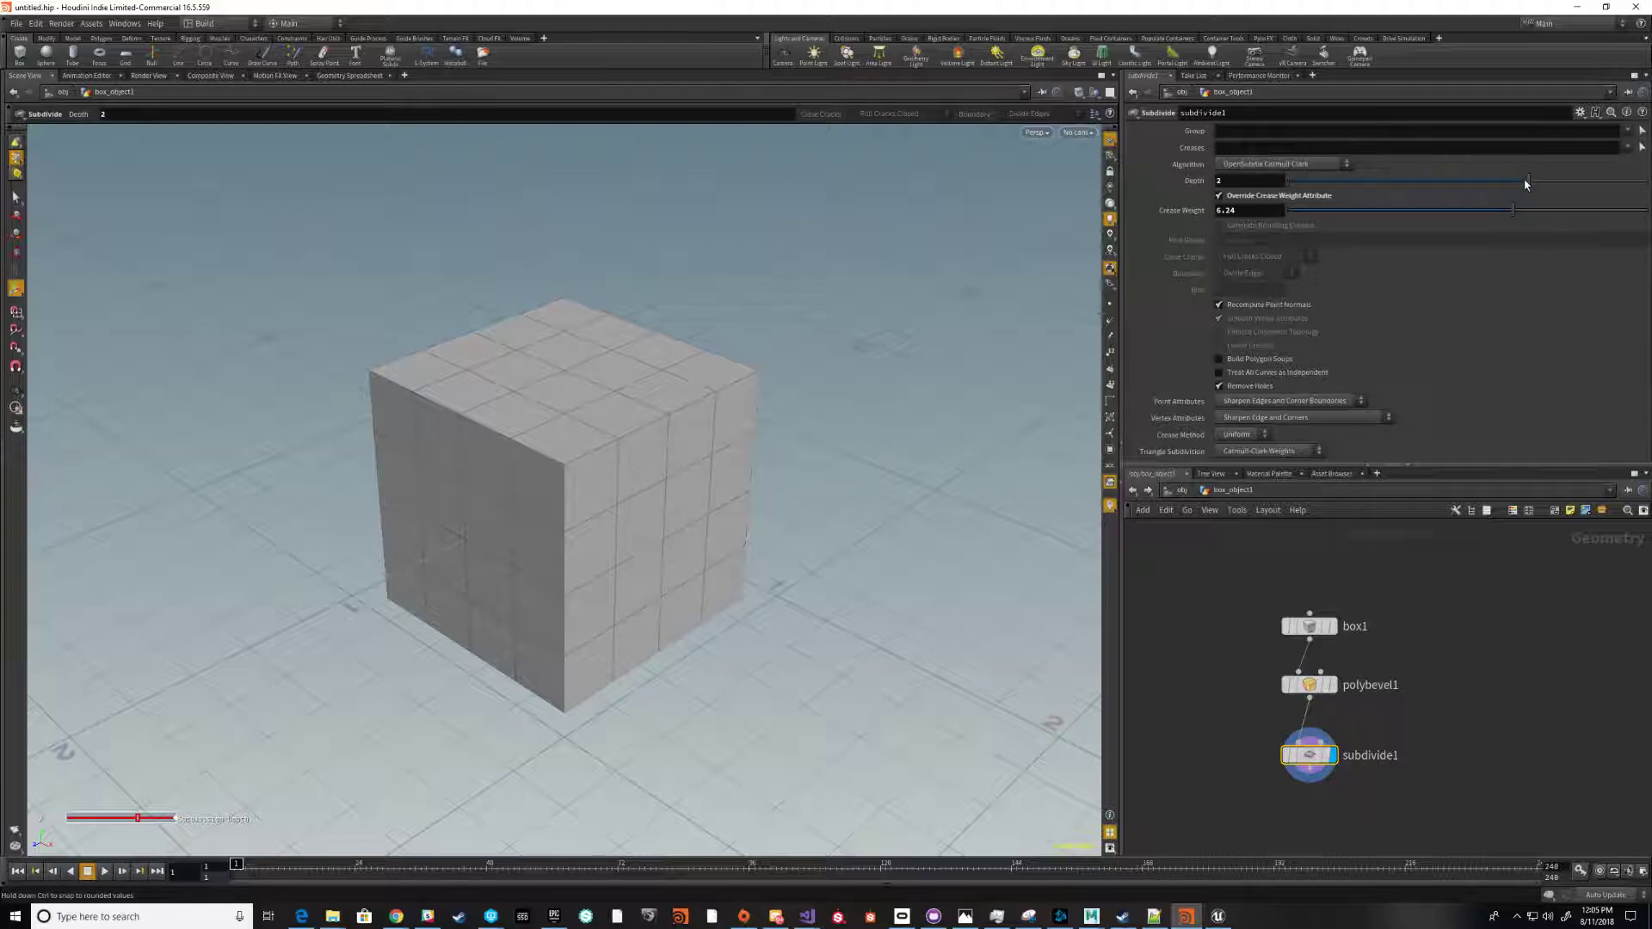
pyautogui.click(1565, 184)
pyautogui.moveTo(1646, 181); pyautogui.dragTo(1527, 181)
pyautogui.click(1278, 169)
# Use OpenSubdiv Loop, then turn polybevel1 and subdivide1 into a new digital asset
pyautogui.click(1266, 215)
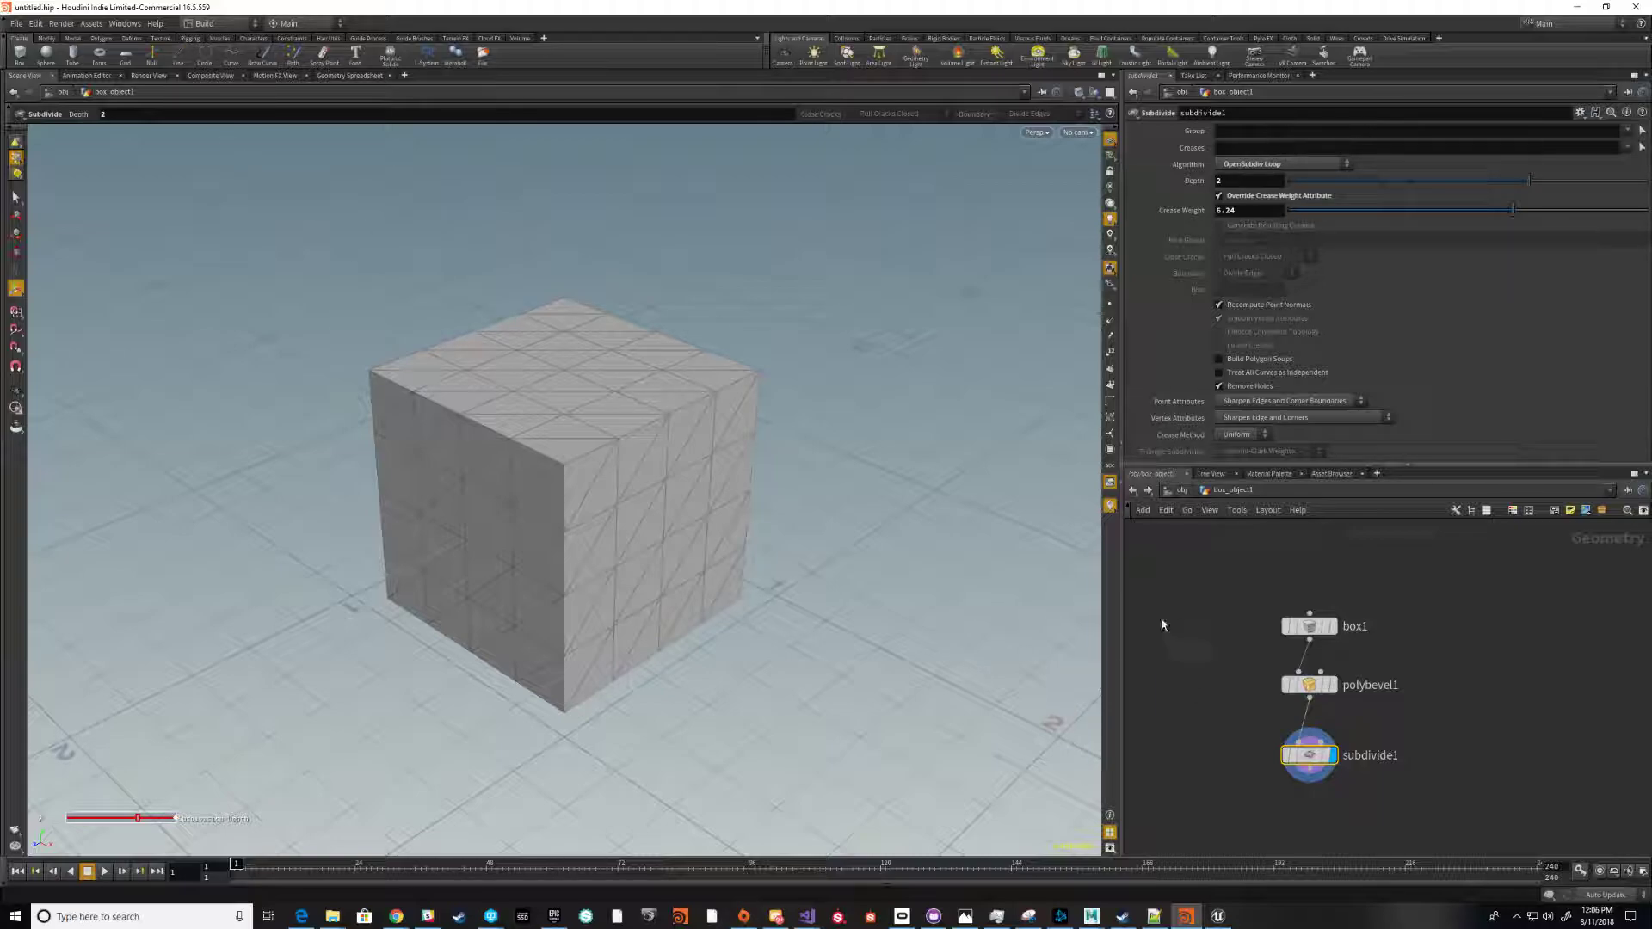
pyautogui.moveTo(1203, 649); pyautogui.dragTo(1460, 827)
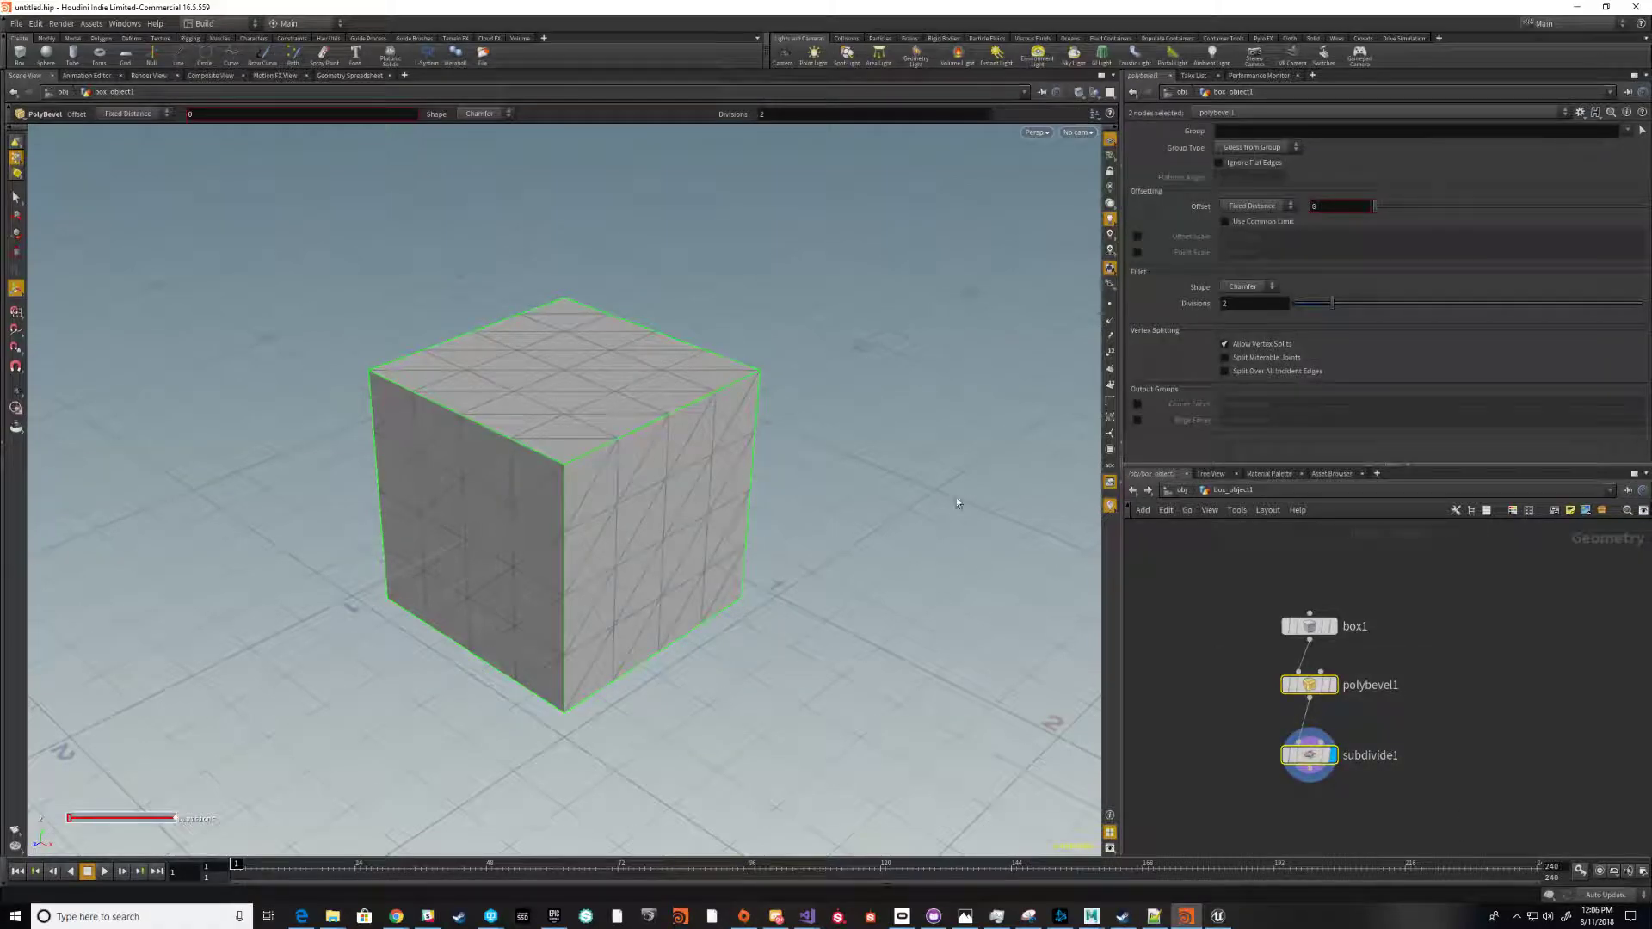
pyautogui.moveTo(1236, 676); pyautogui.dragTo(1432, 811)
pyautogui.click(1293, 628)
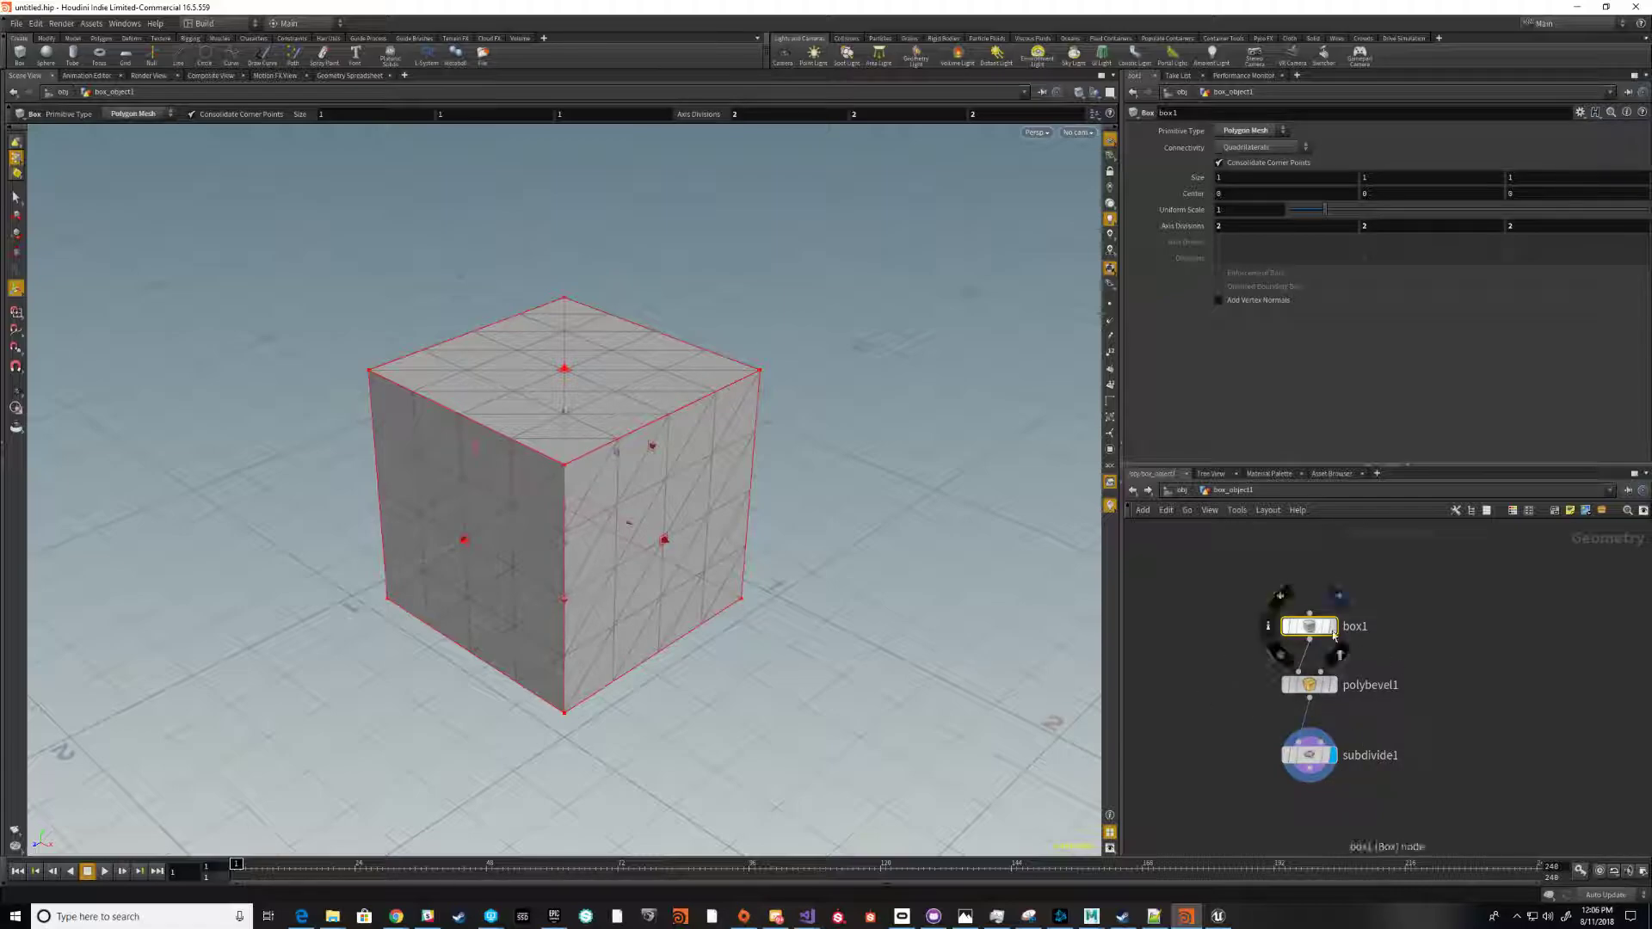
pyautogui.moveTo(1307, 625); pyautogui.dragTo(1289, 600)
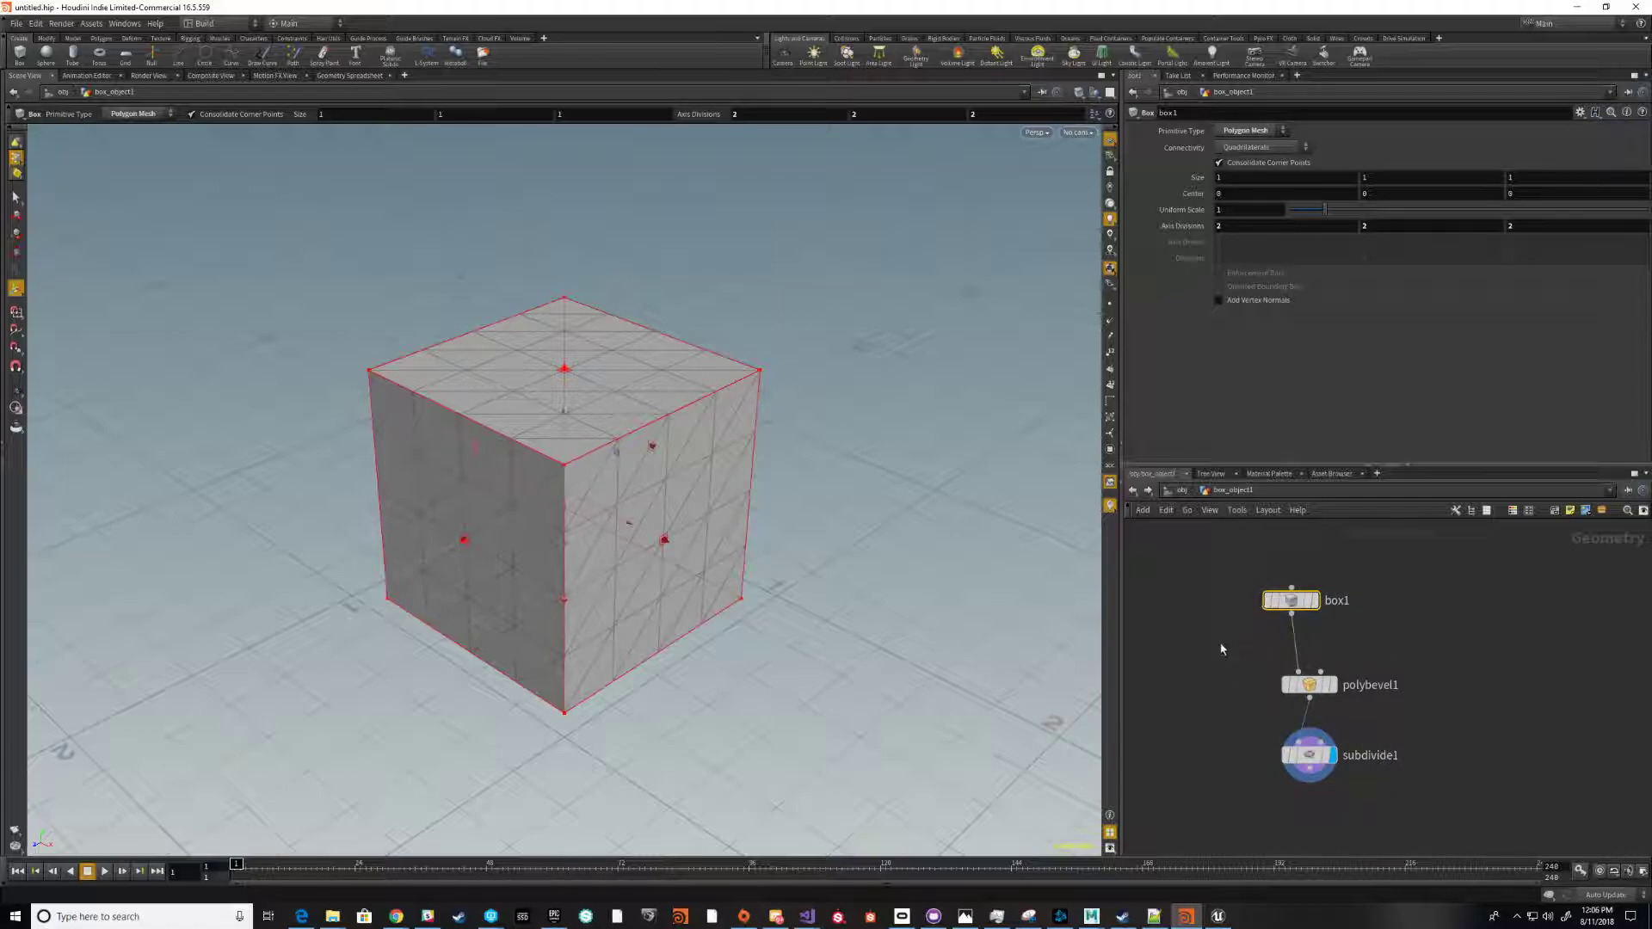
pyautogui.moveTo(1222, 680); pyautogui.dragTo(1475, 843)
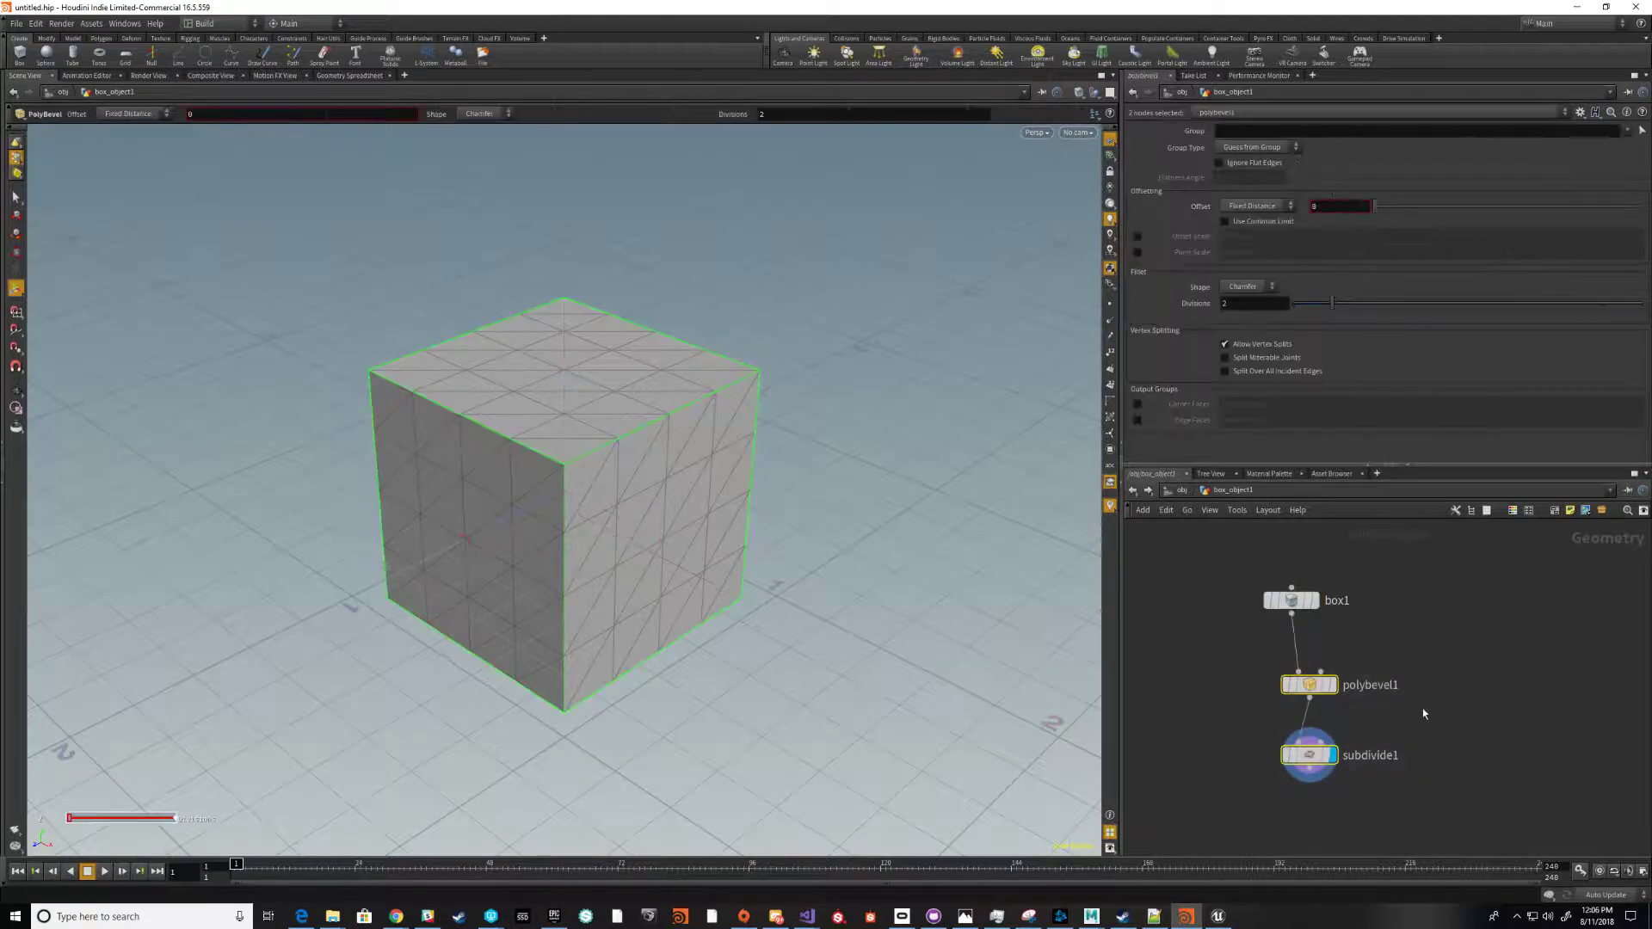
pyautogui.click(102, 26)
pyautogui.click(121, 41)
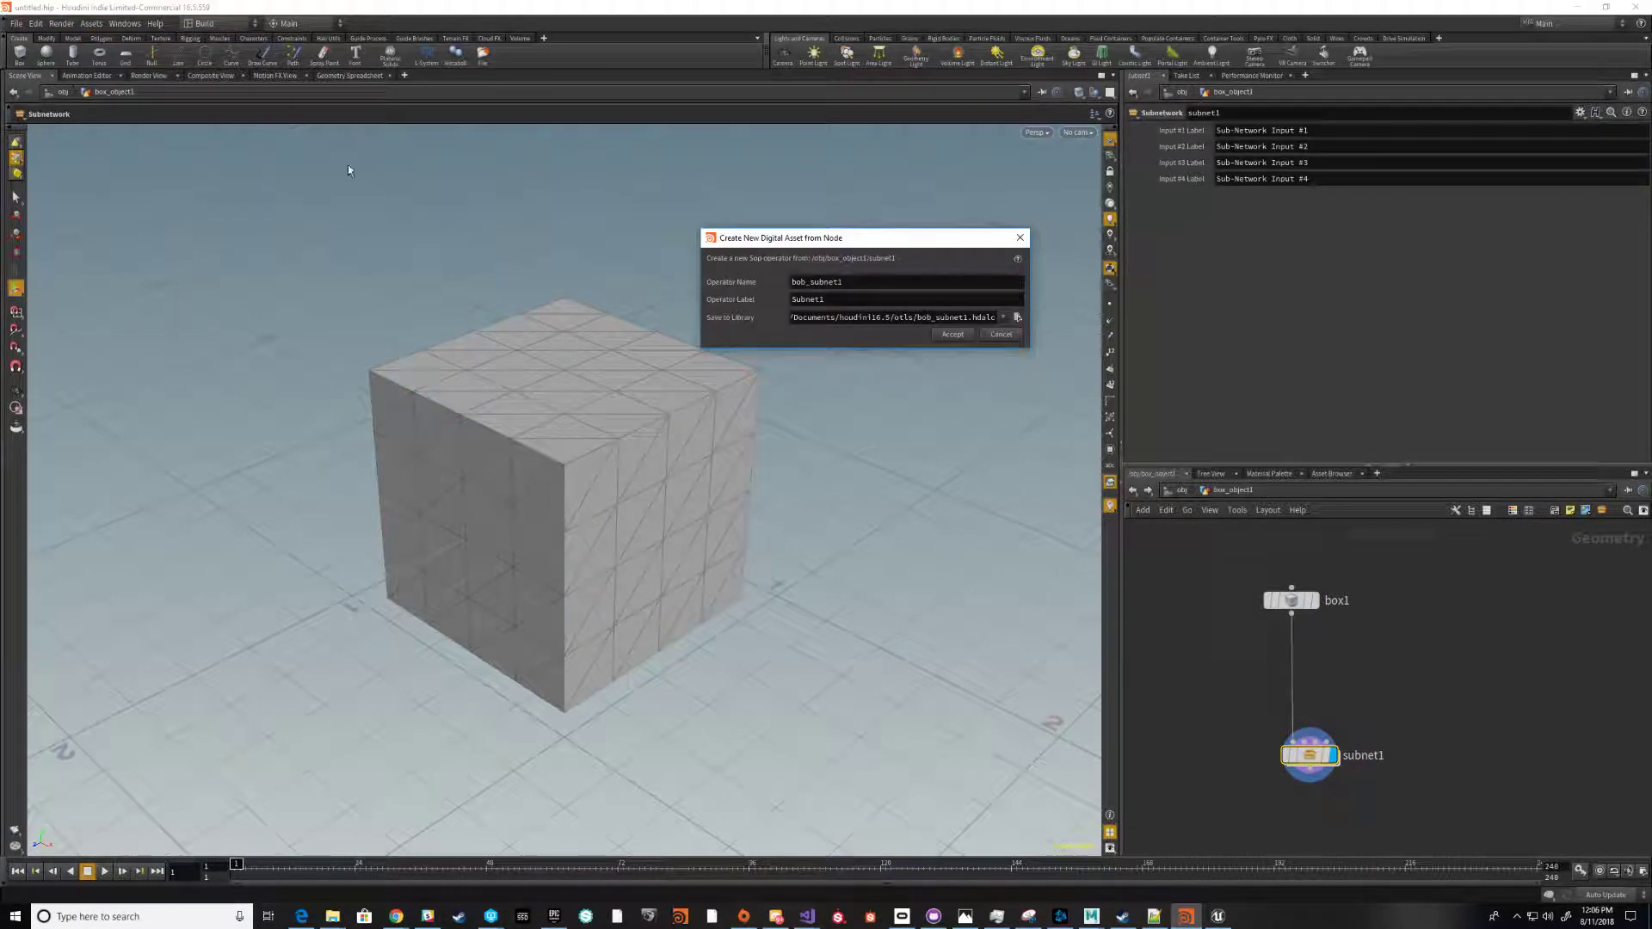
# Enter SubdDemo2 as the operator name and accept, saving it as SubdDemo2.hdalc
pyautogui.doubleClick(818, 282)
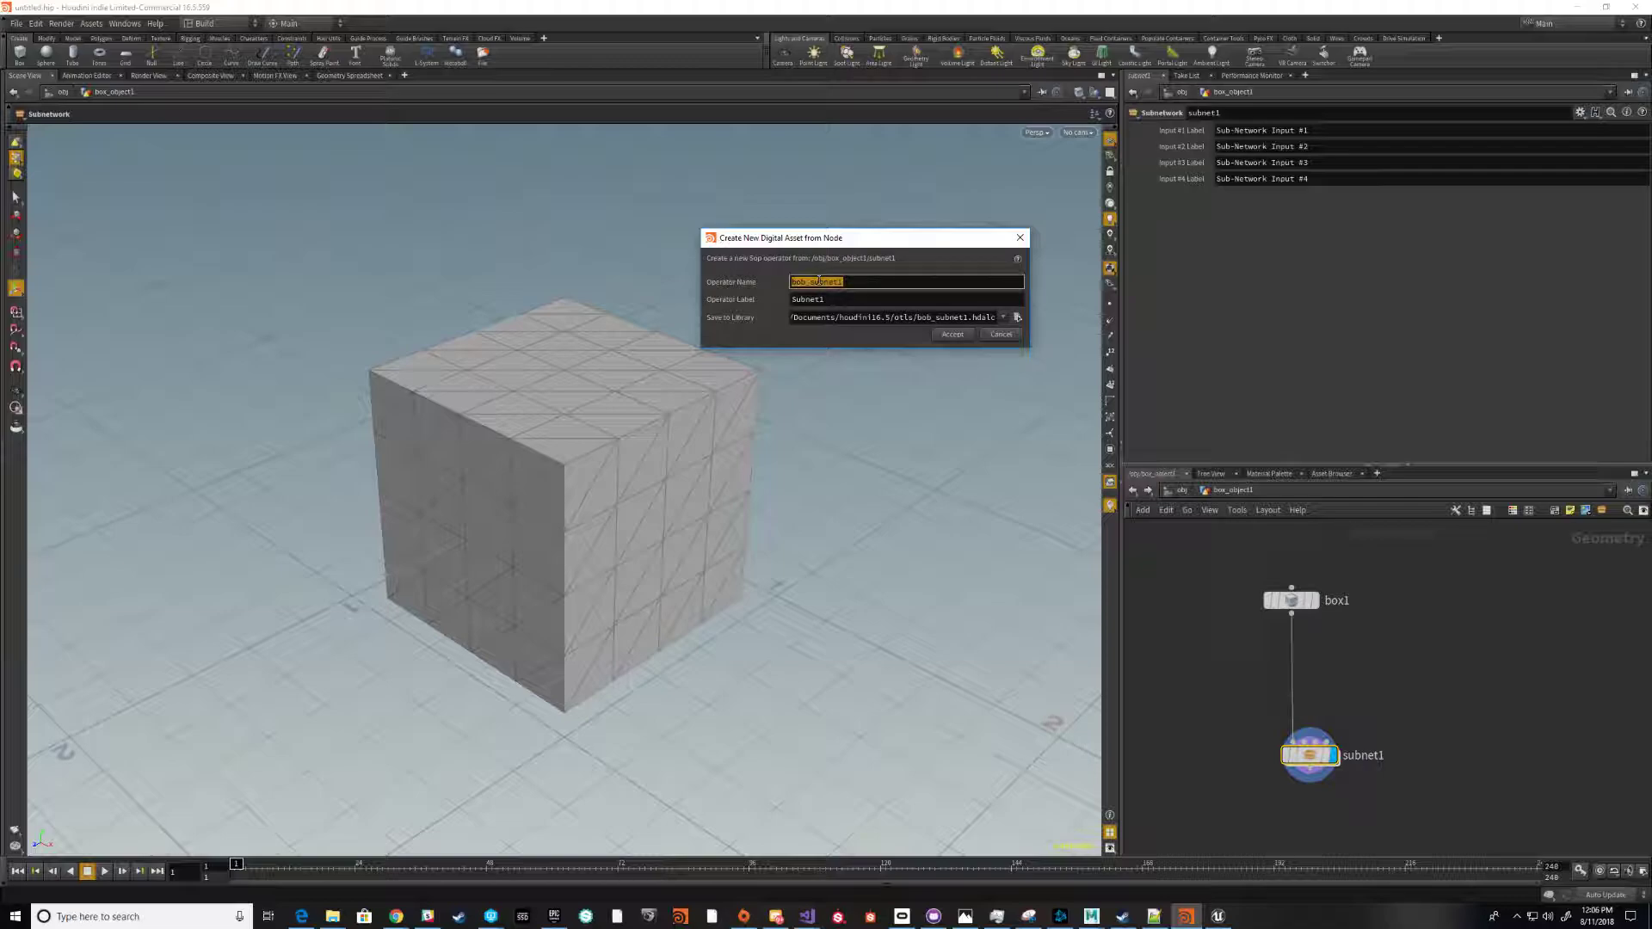
pyautogui.write('SubdDemo2')
pyautogui.click(949, 335)
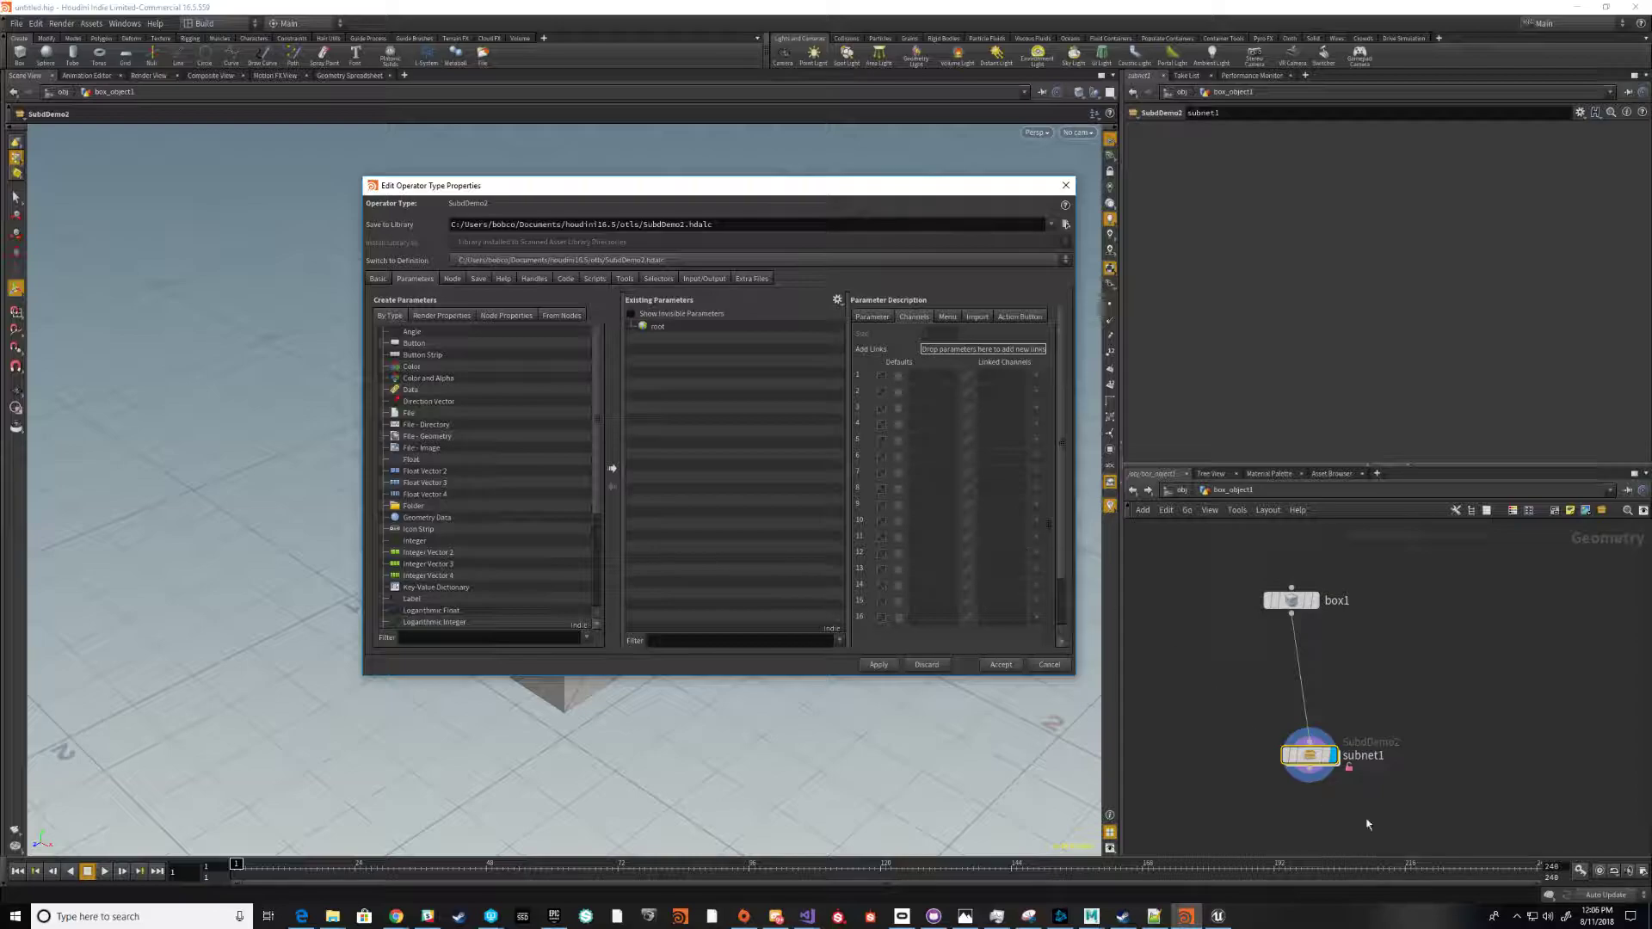
# Promote subdivide1's Depth, Override Crease Weight Attribute, Crease Weight and Algorithm to SubdDemo2's parameters and accept
pyautogui.doubleClick(1307, 755)
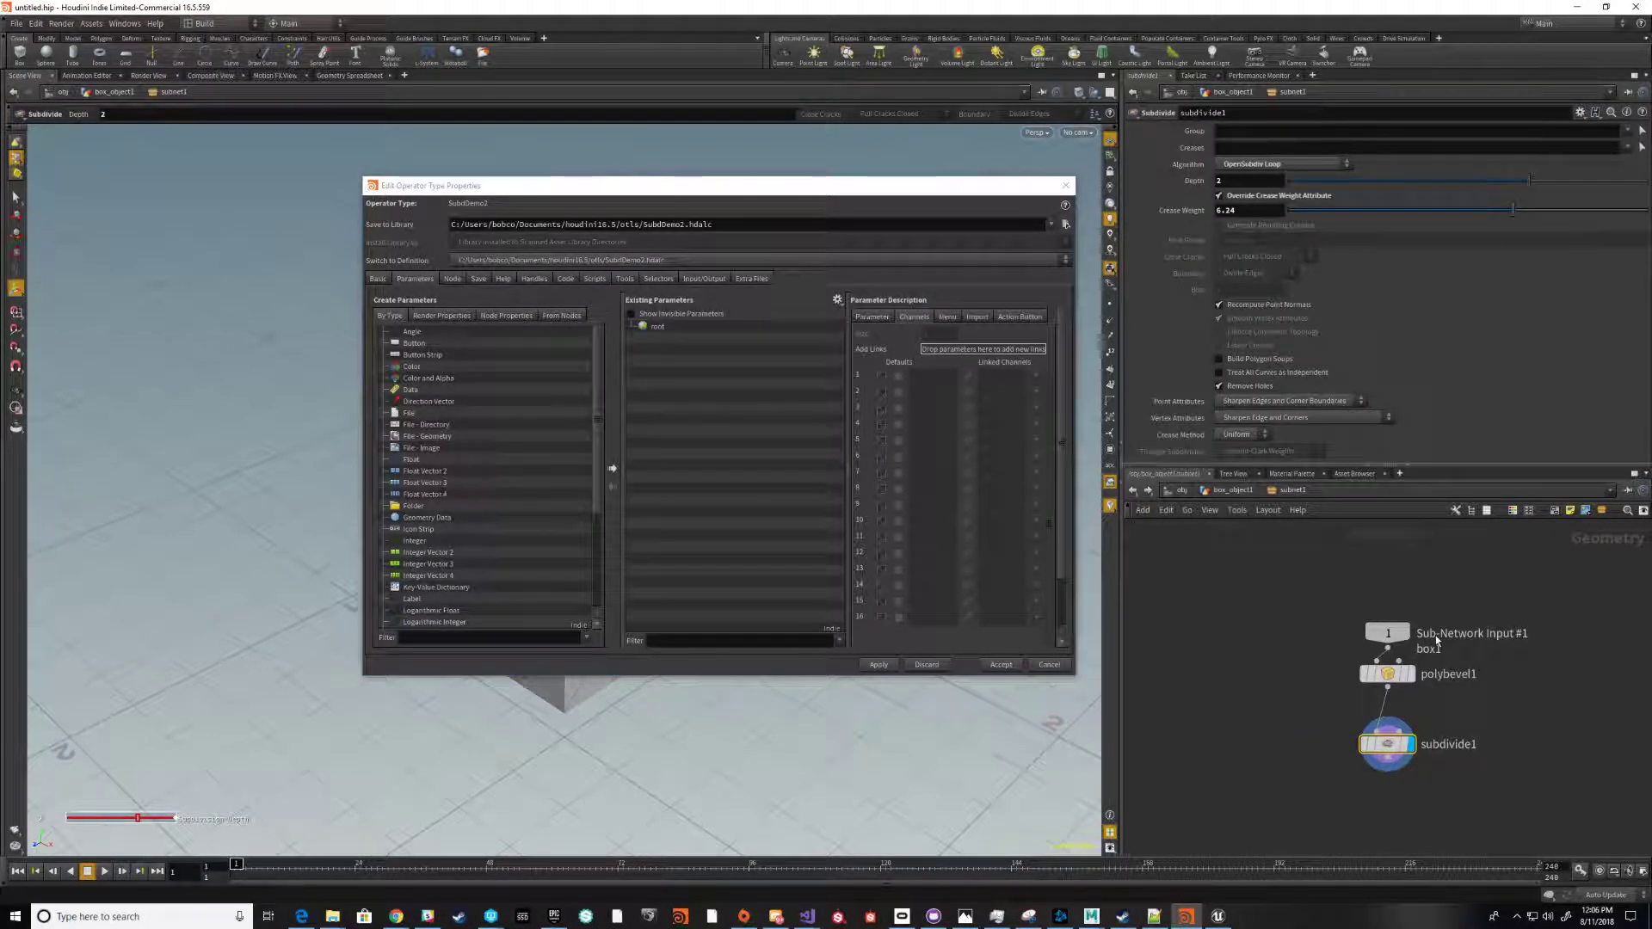
pyautogui.moveTo(1223, 182); pyautogui.dragTo(671, 381)
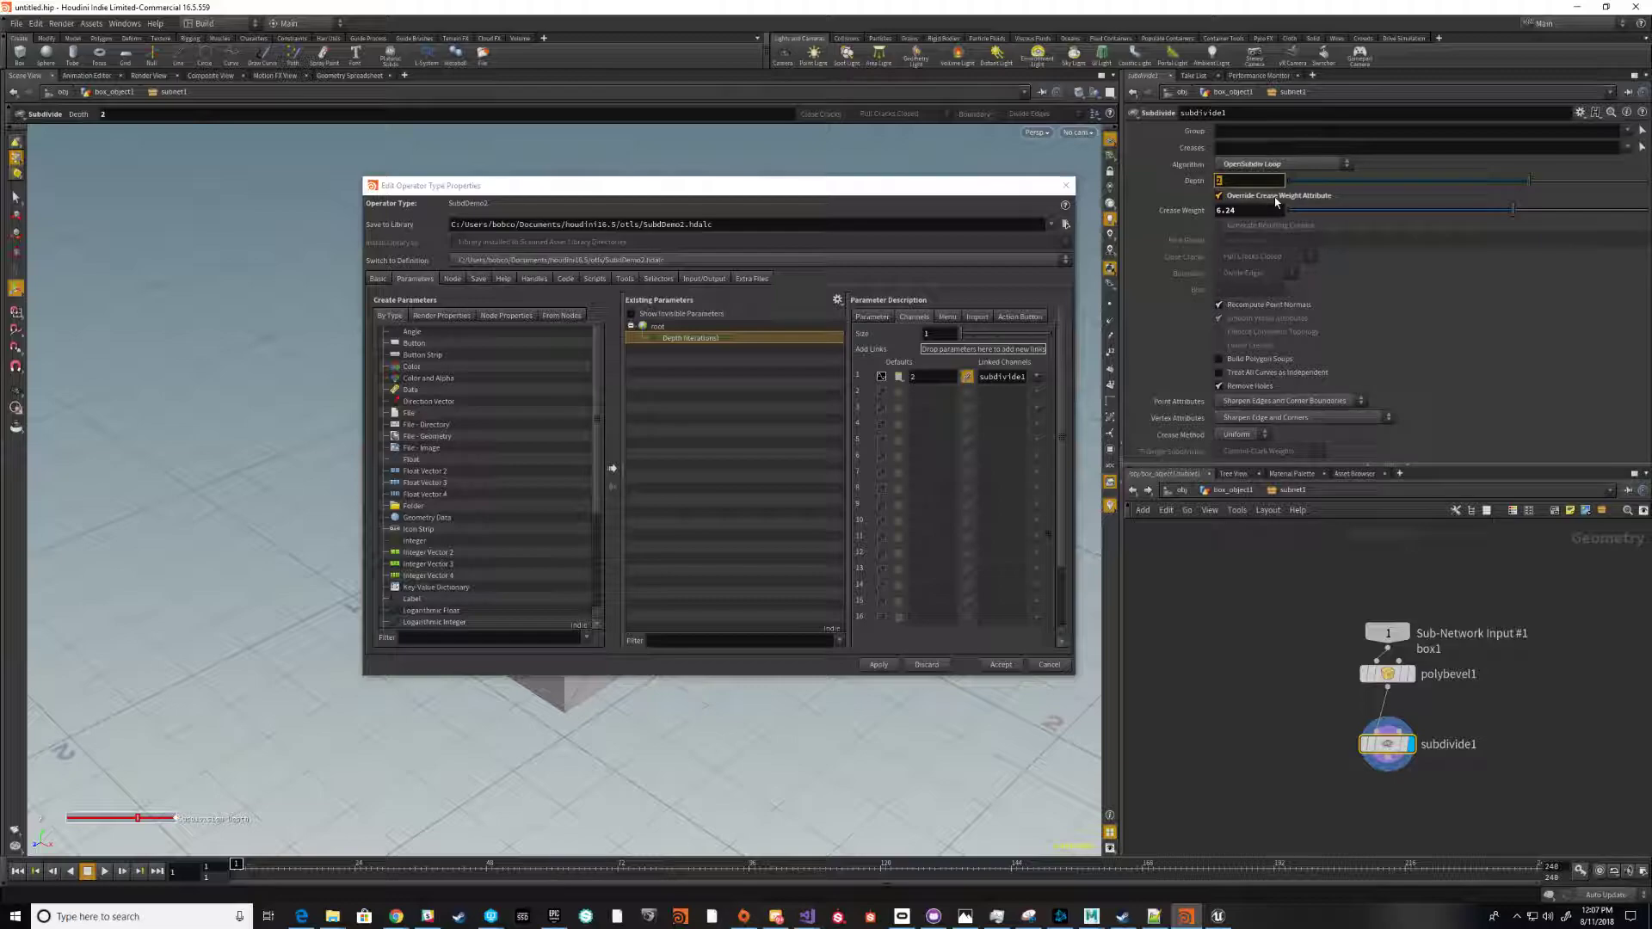
pyautogui.moveTo(722, 414); pyautogui.dragTo(721, 412)
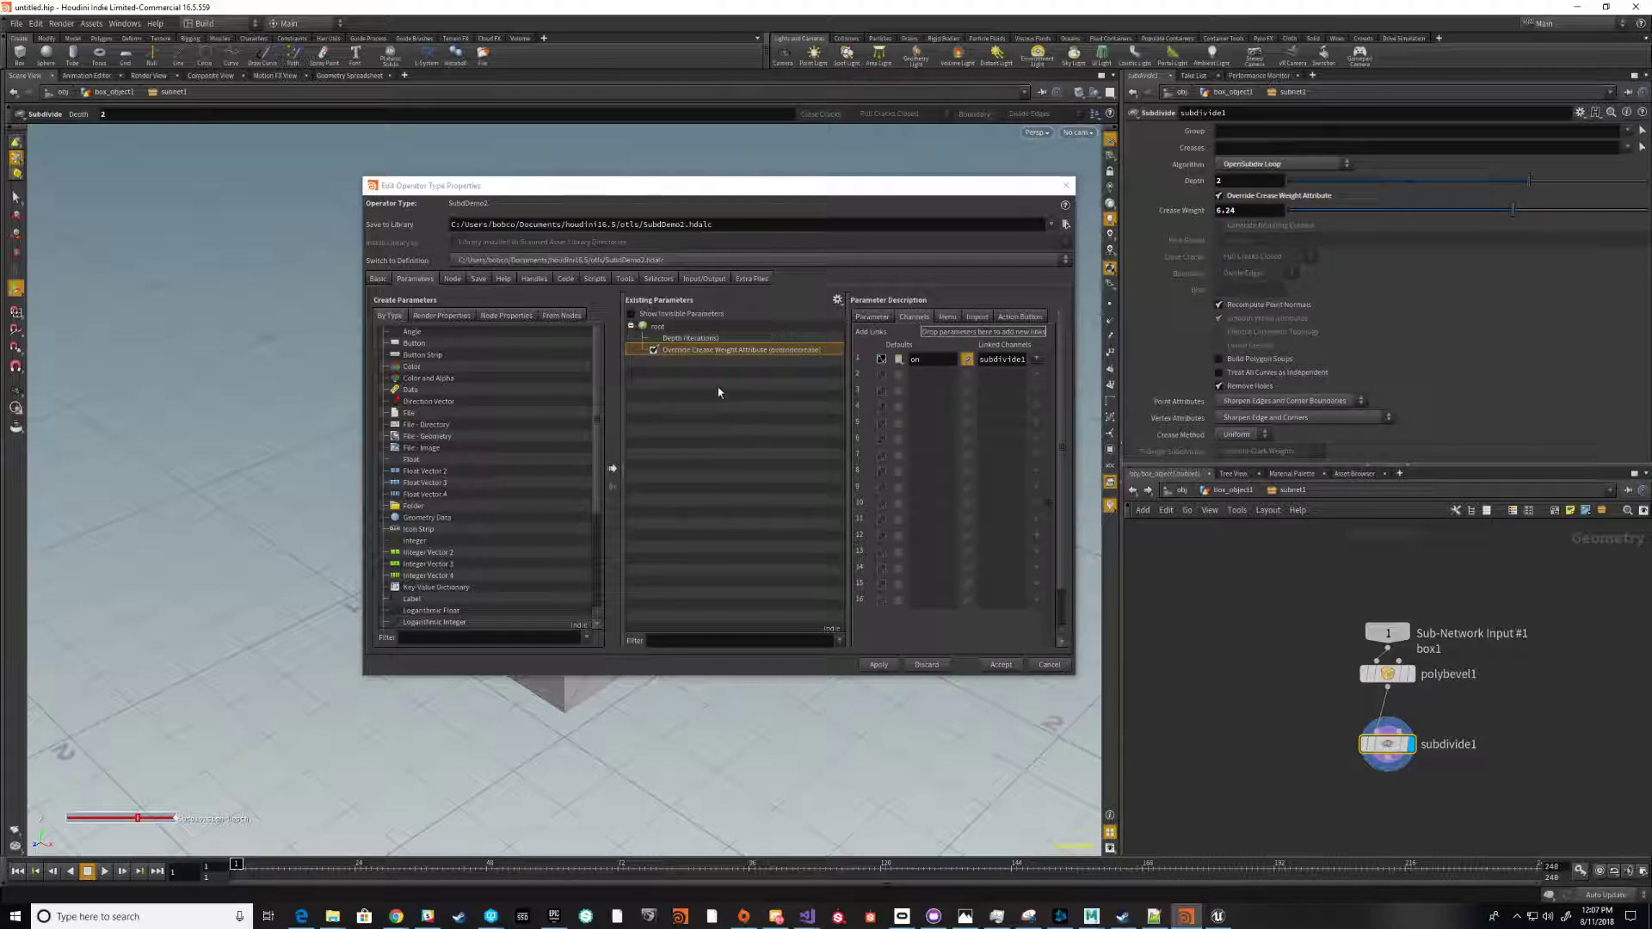
pyautogui.moveTo(1234, 210); pyautogui.dragTo(760, 370)
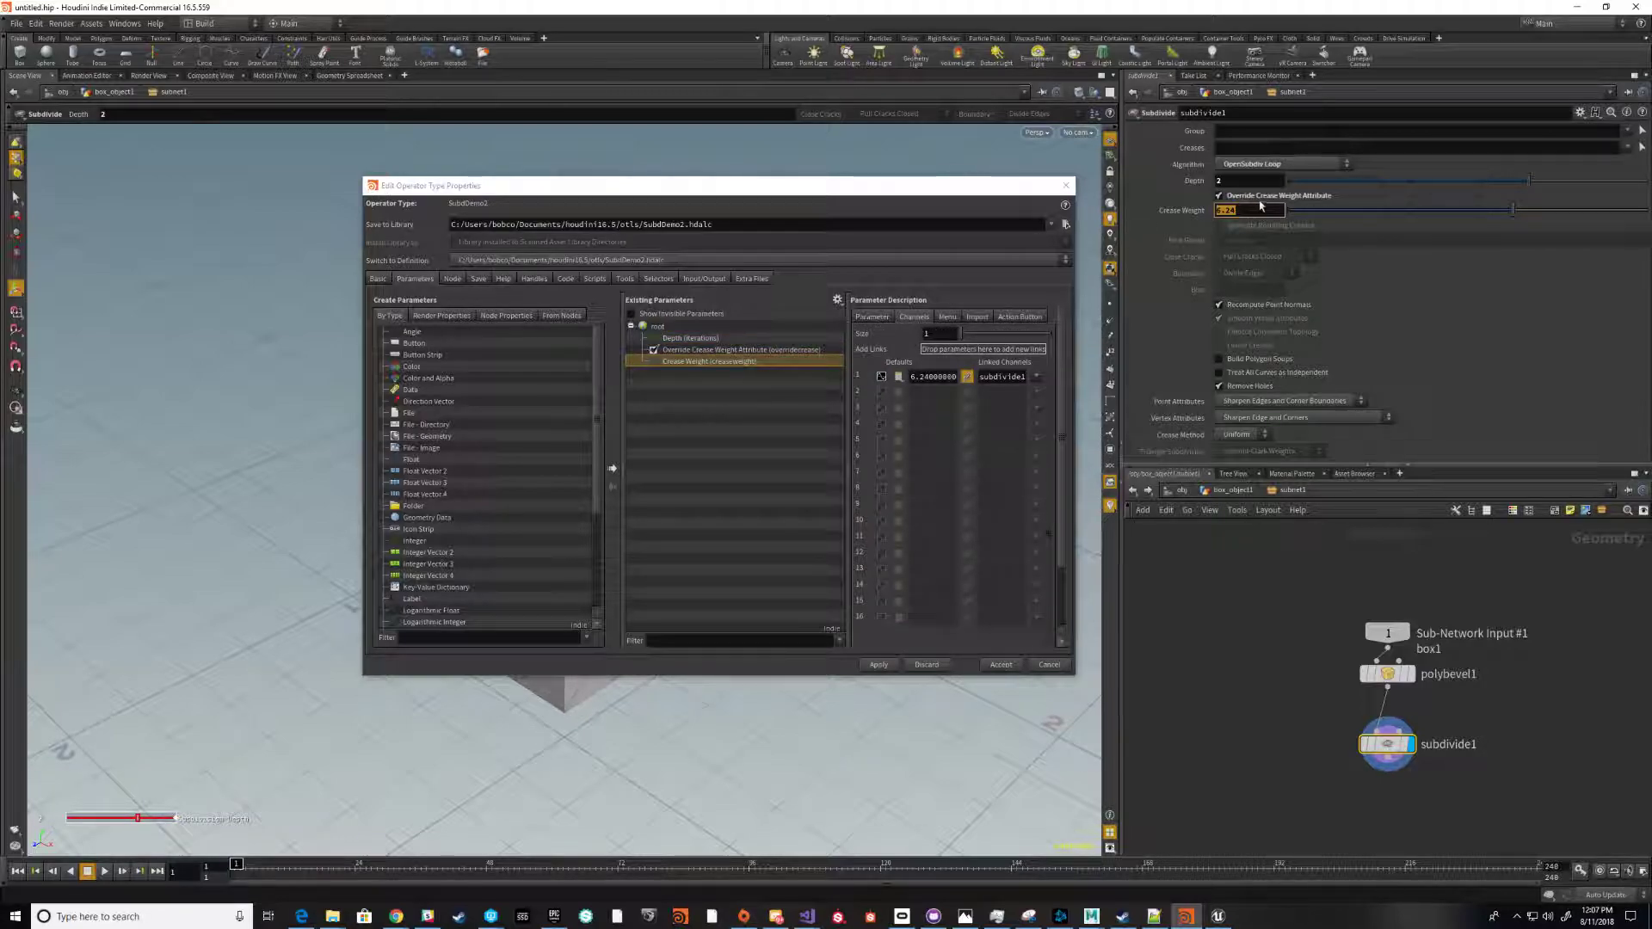
pyautogui.moveTo(1198, 170); pyautogui.dragTo(725, 415)
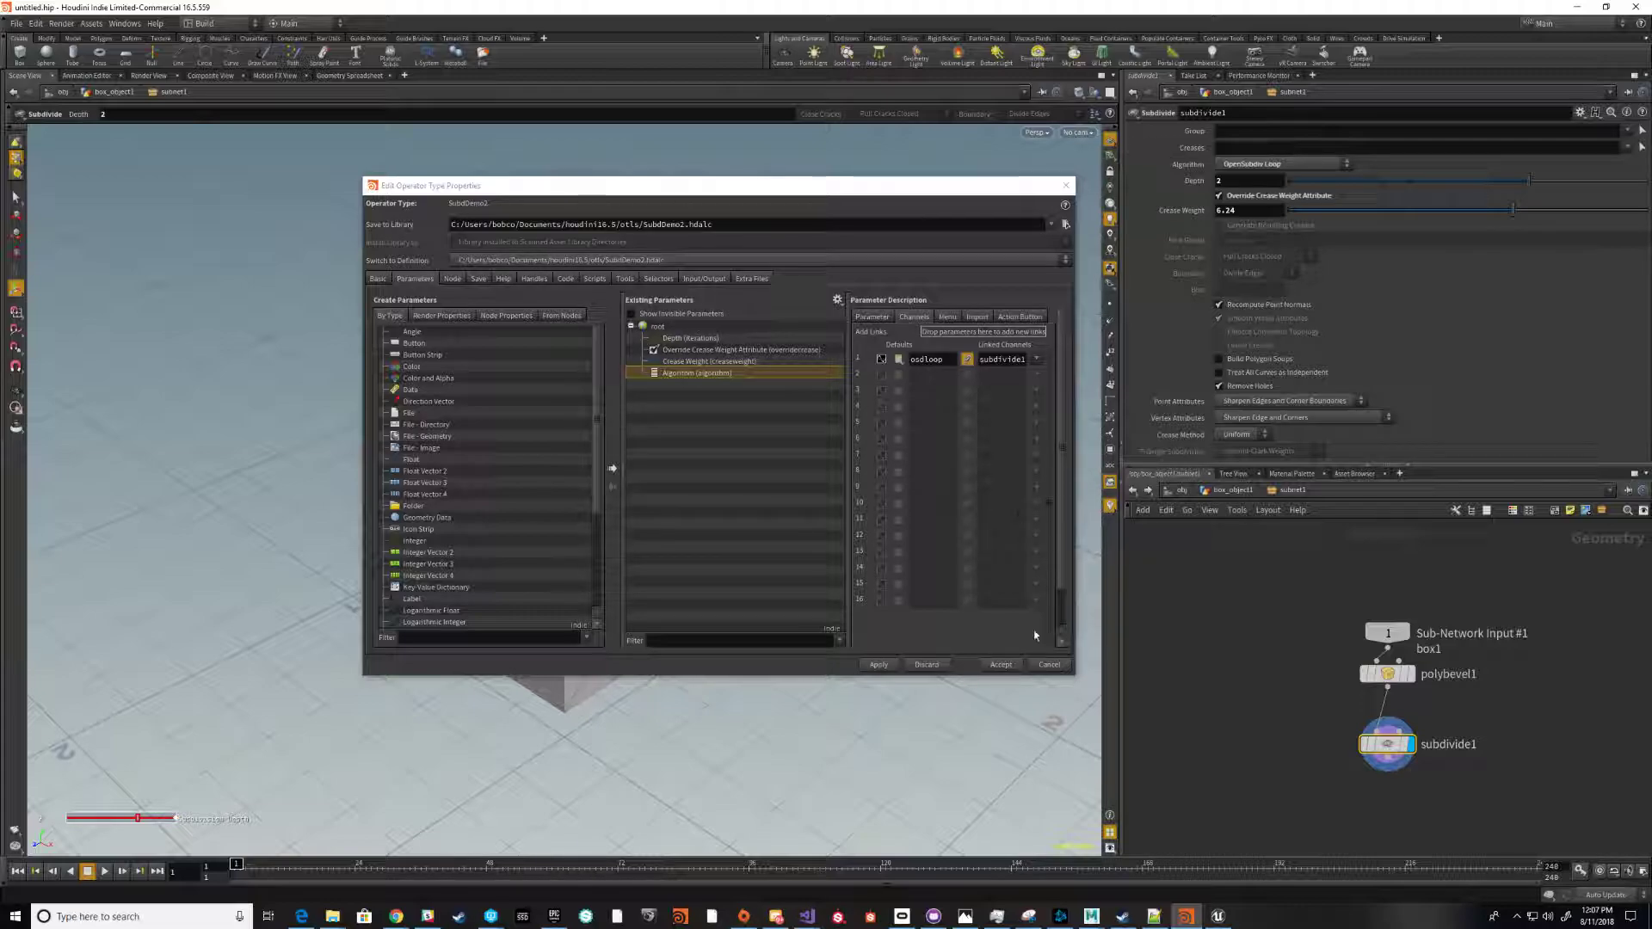
pyautogui.click(1002, 665)
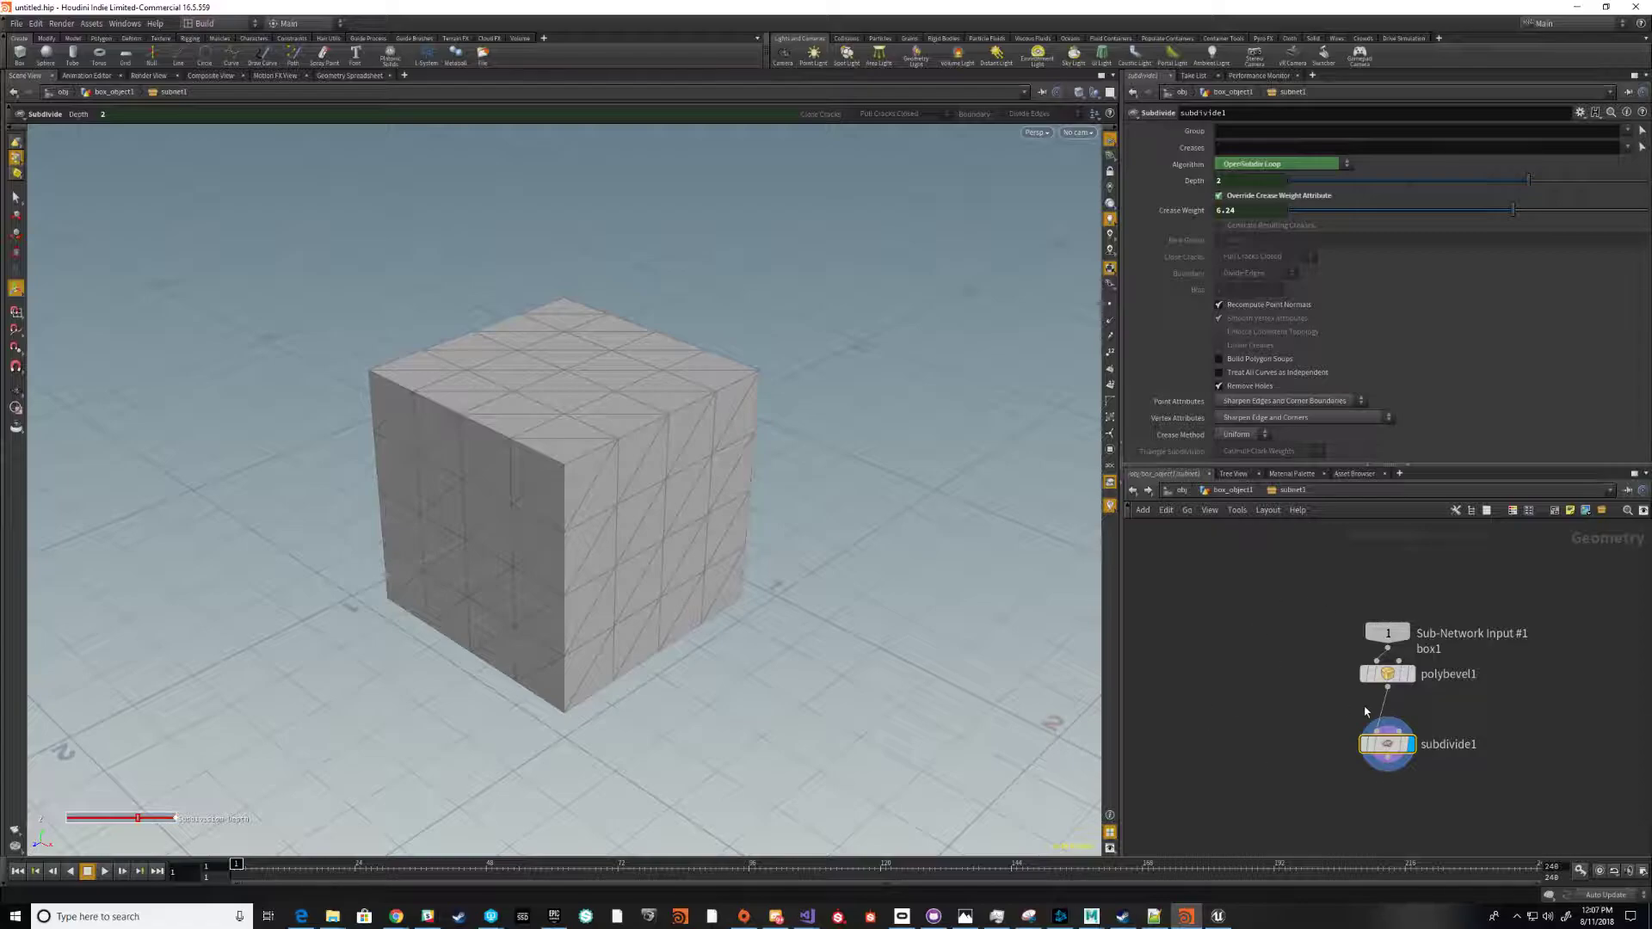
pyautogui.scroll(-1, 1358, 701)
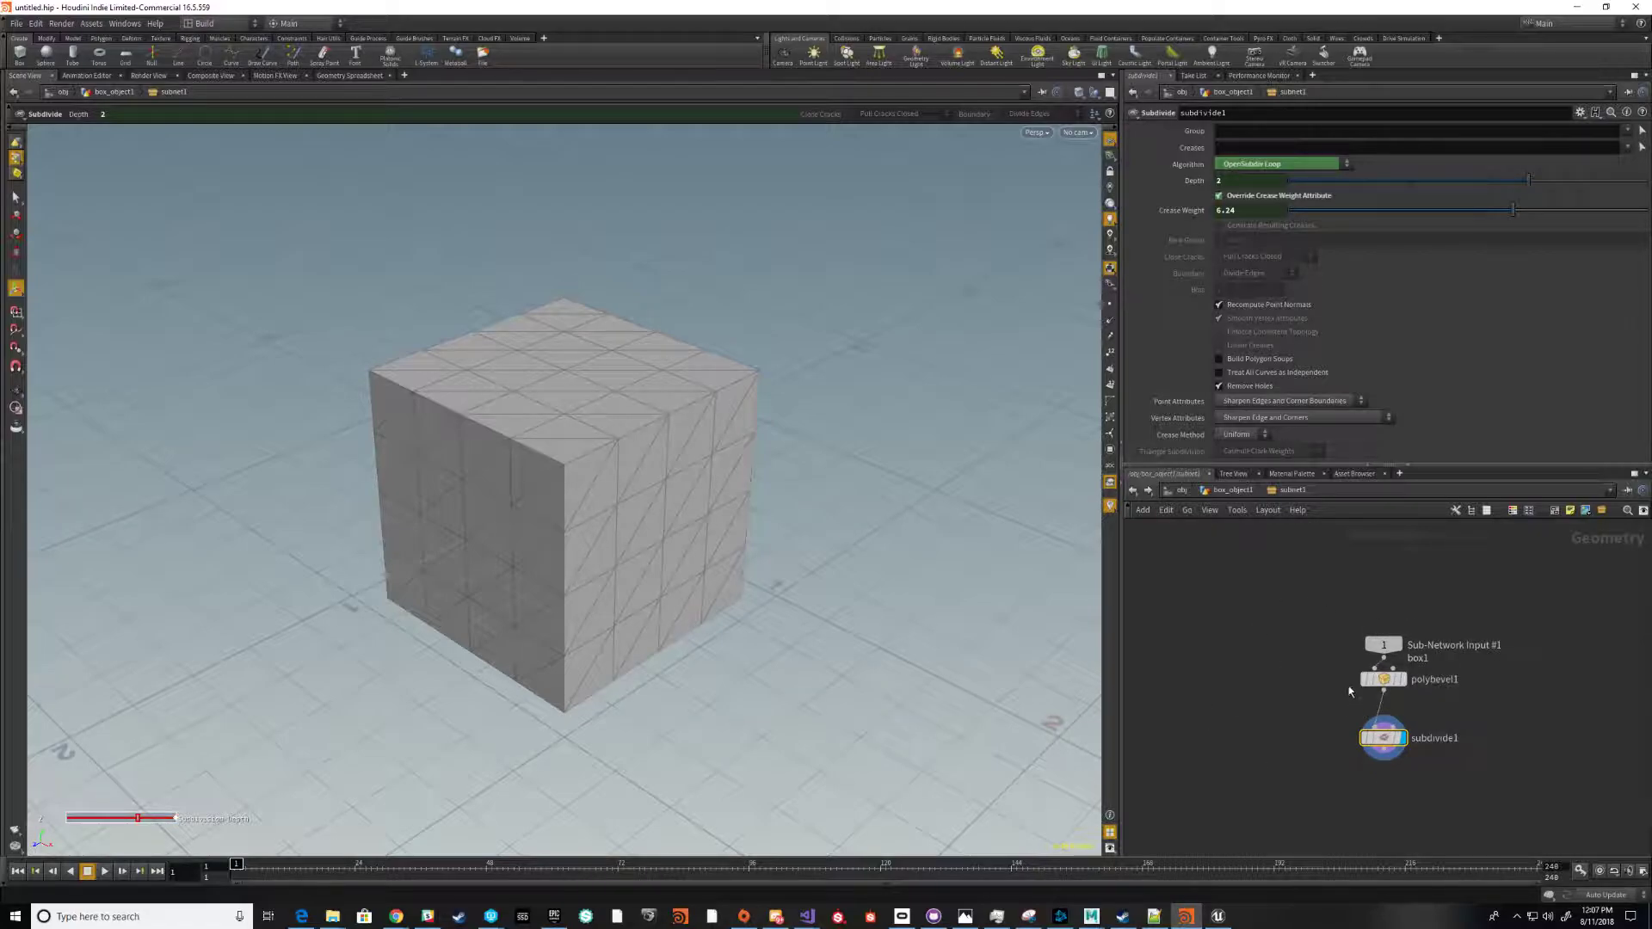
# Return to object level and hide box_object1 from the viewport
pyautogui.click(1180, 490)
pyautogui.moveTo(1333, 615)
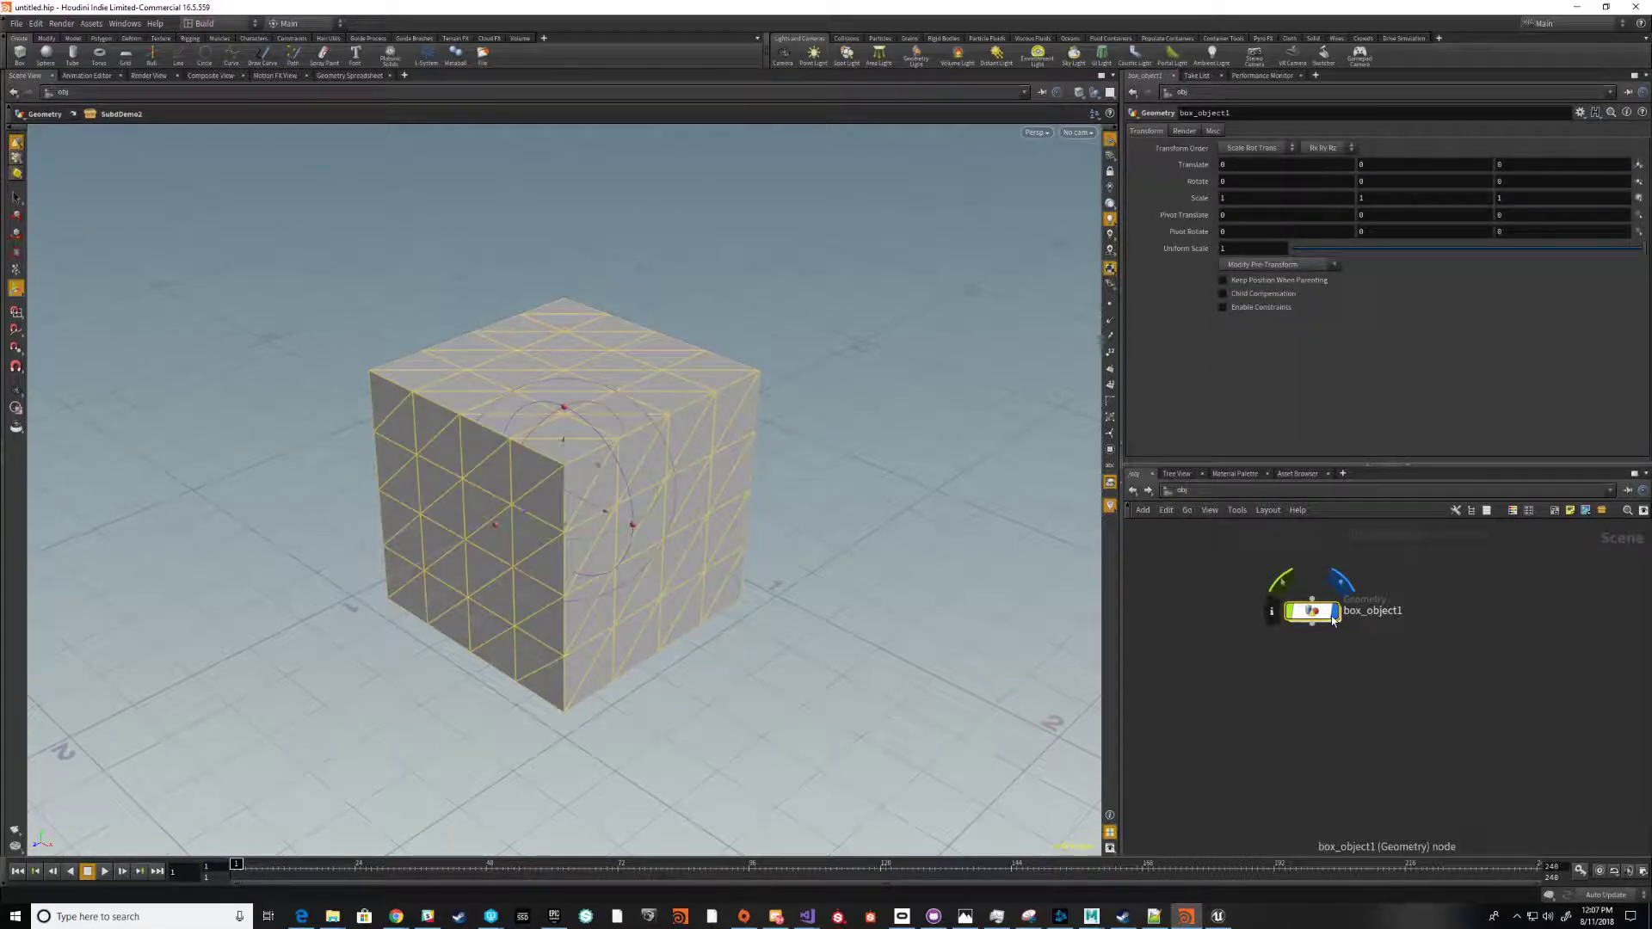
pyautogui.click(1336, 612)
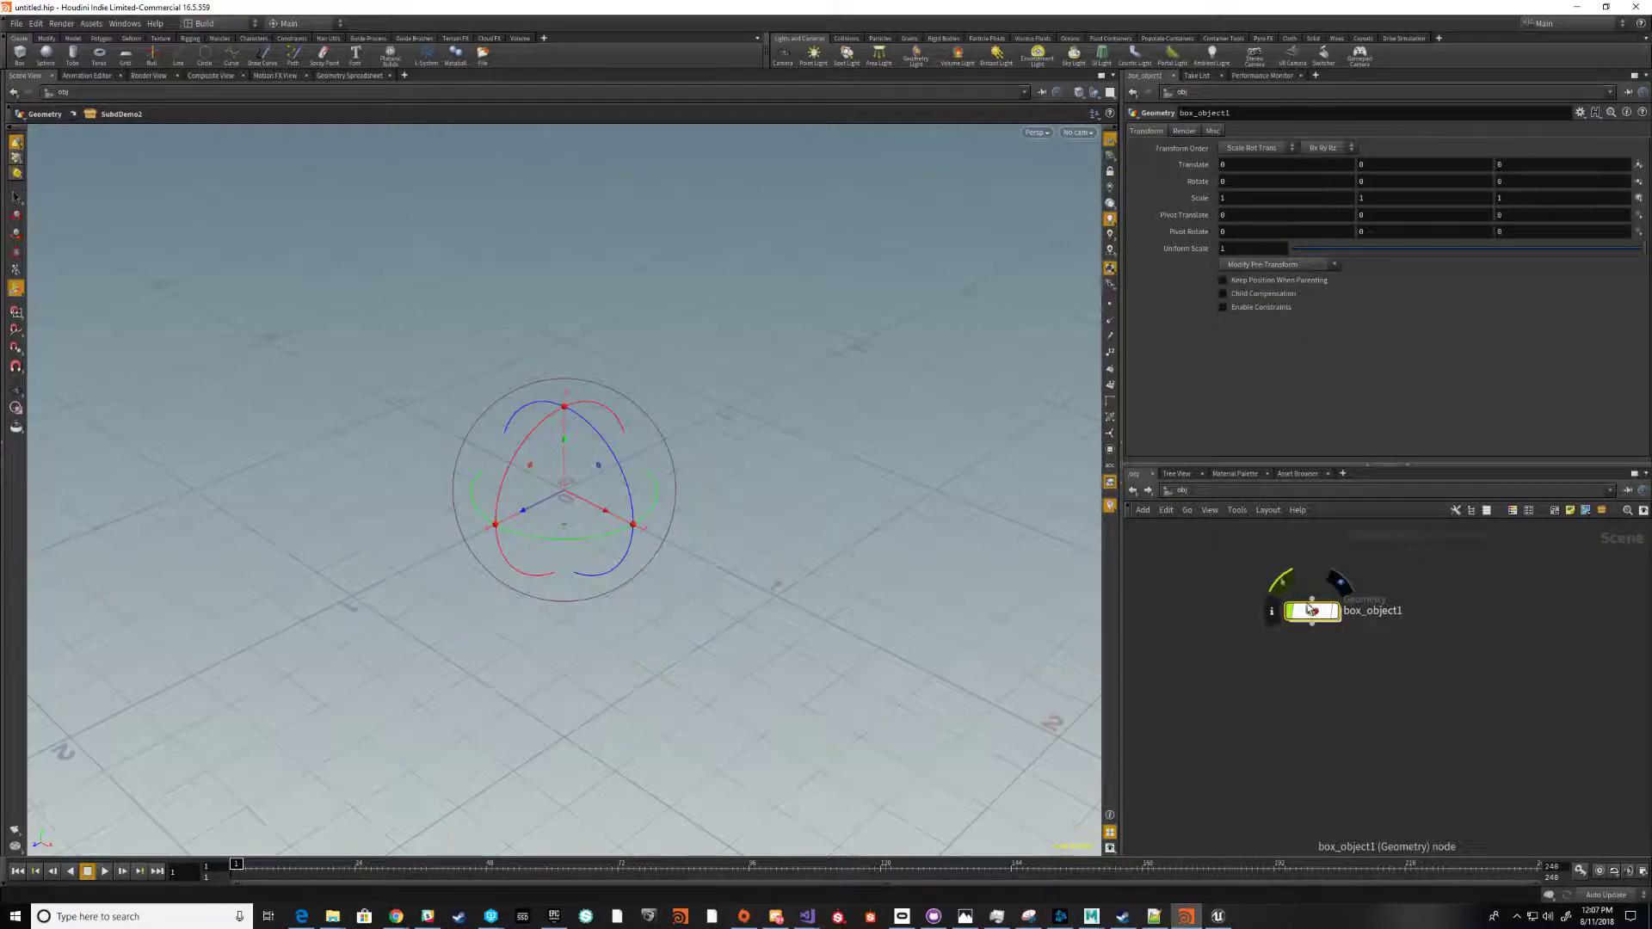
# Create box_object2 offset to Z -1.93873, then bring up the node menu inside it at box1
pyautogui.click(21, 53)
pyautogui.press('Return')
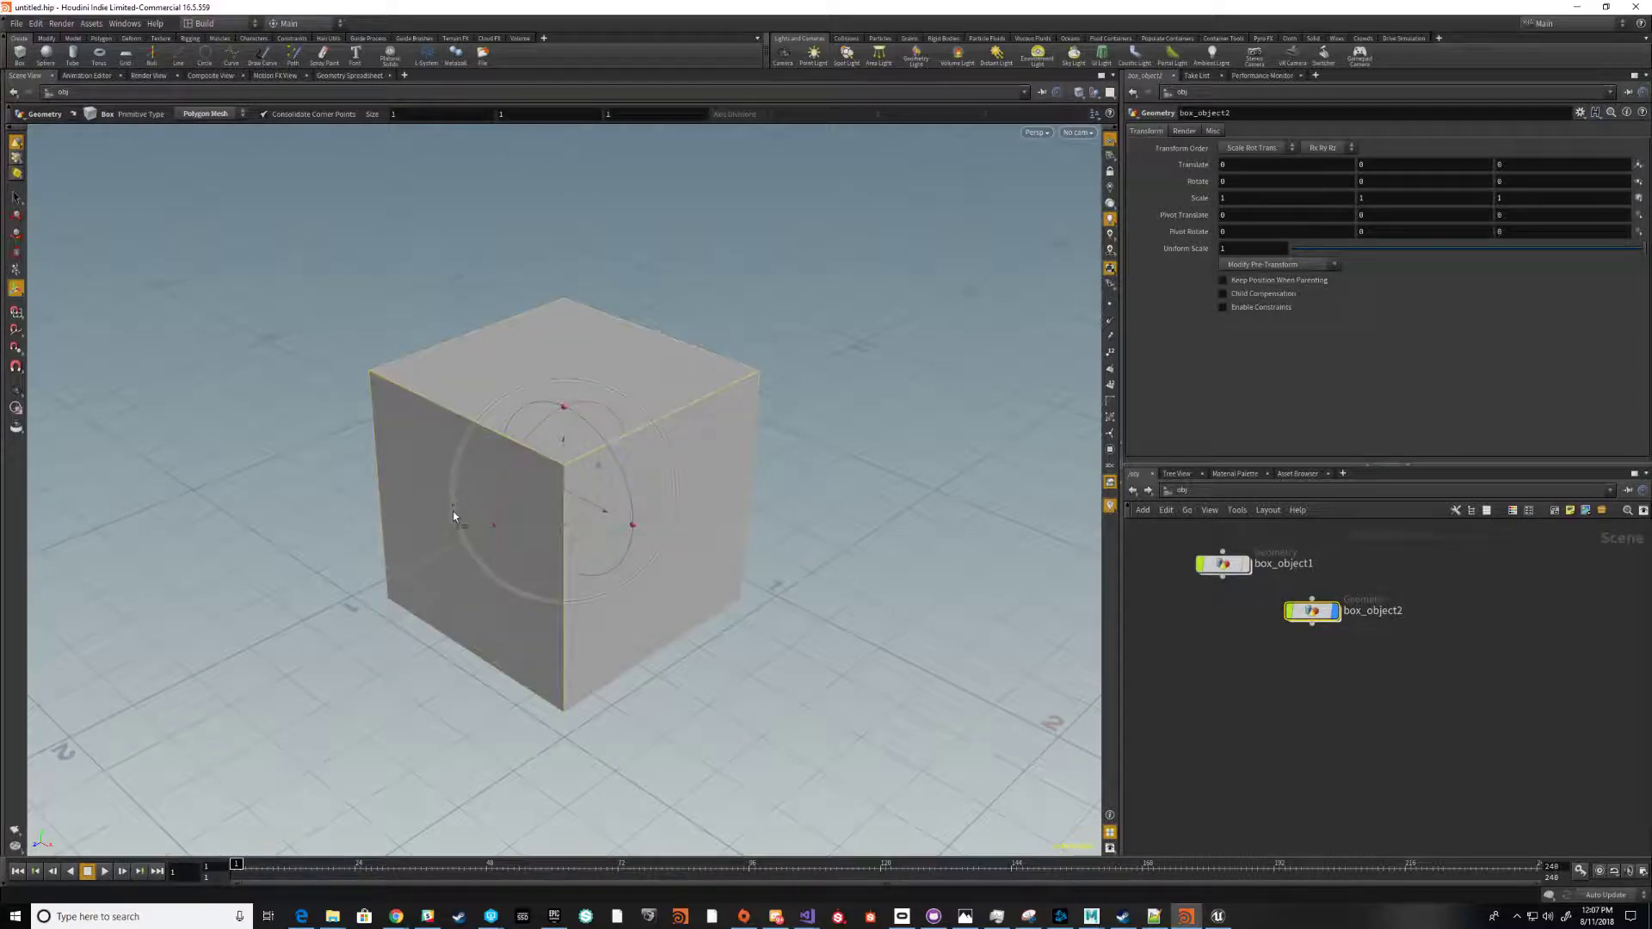
pyautogui.moveTo(518, 516); pyautogui.dragTo(864, 408)
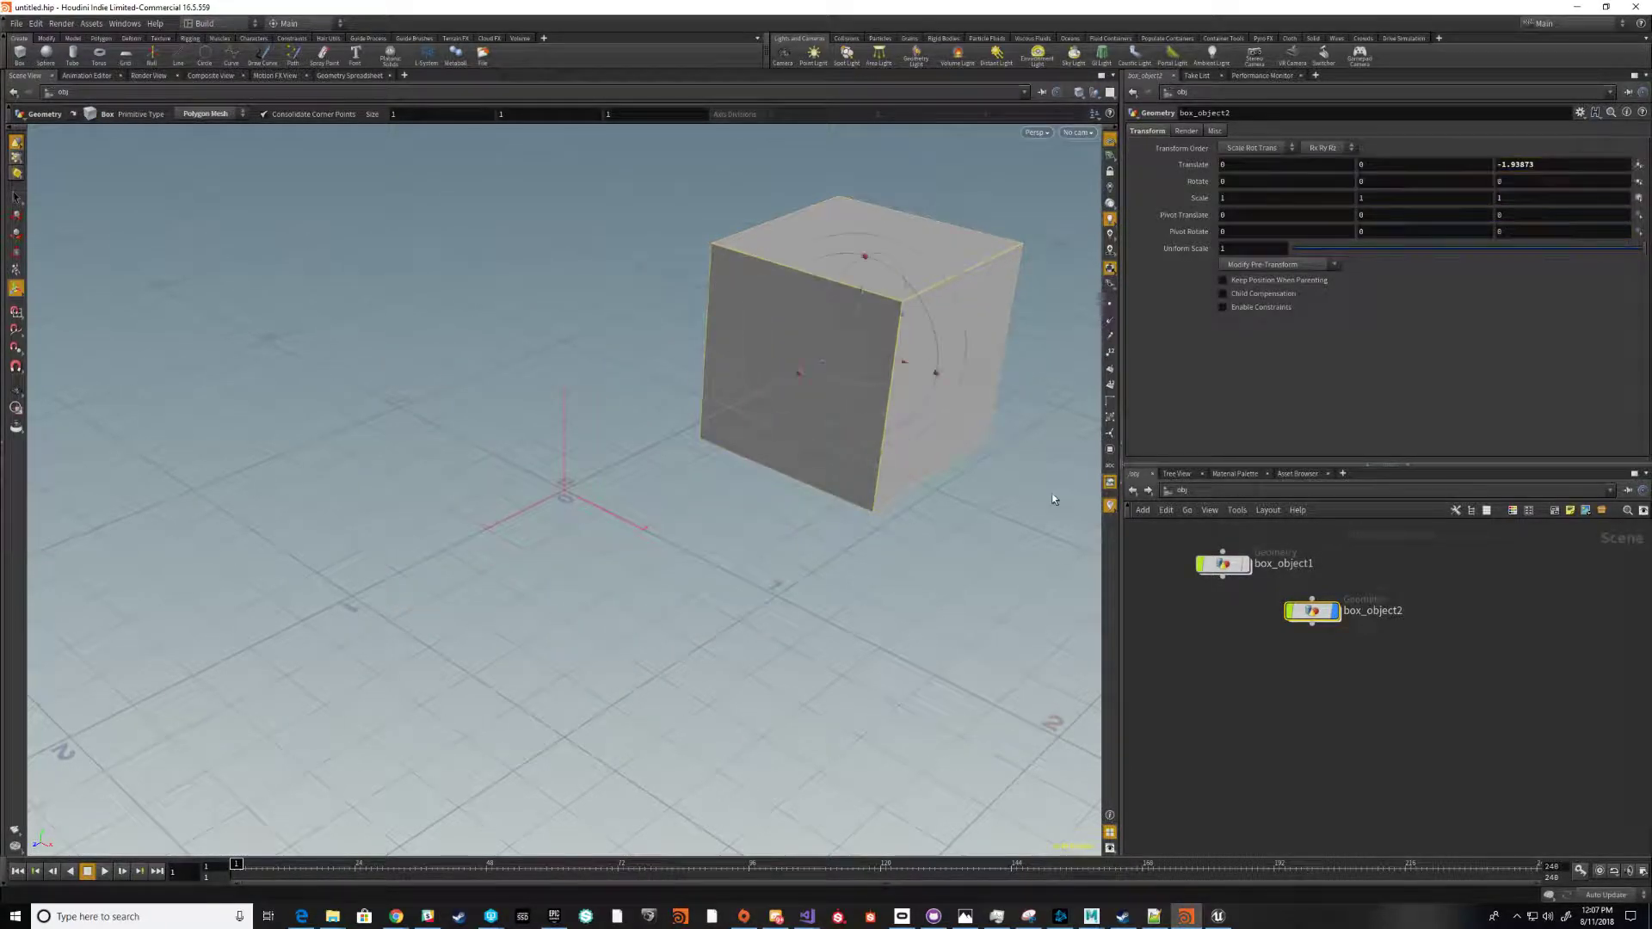
pyautogui.doubleClick(1325, 613)
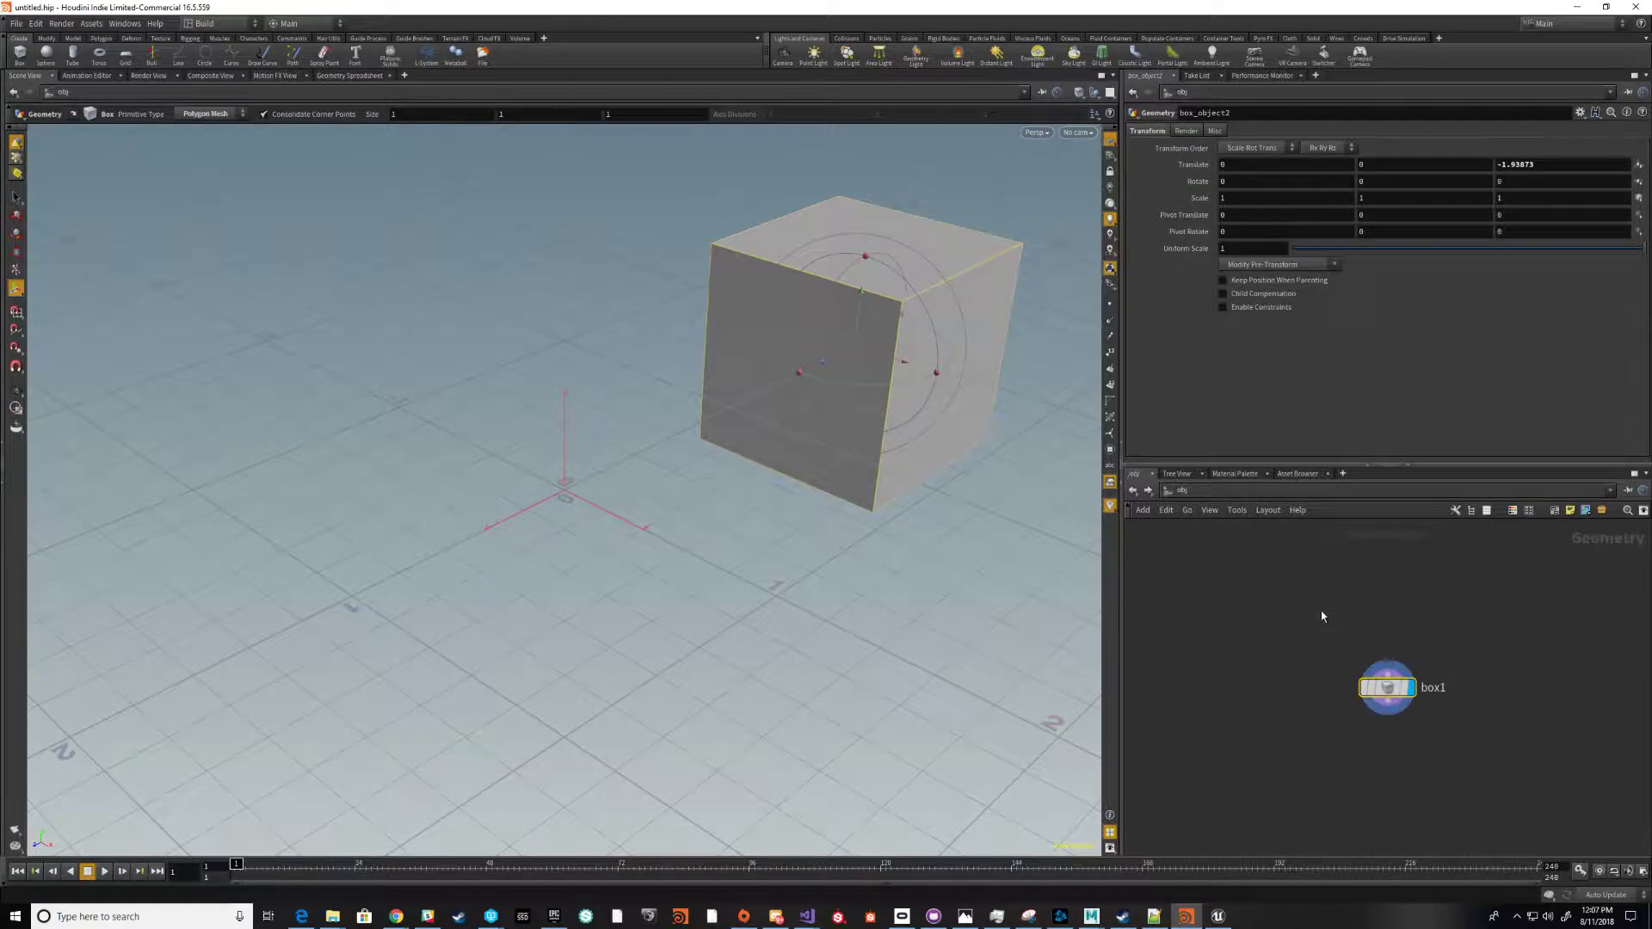
pyautogui.press('Tab')
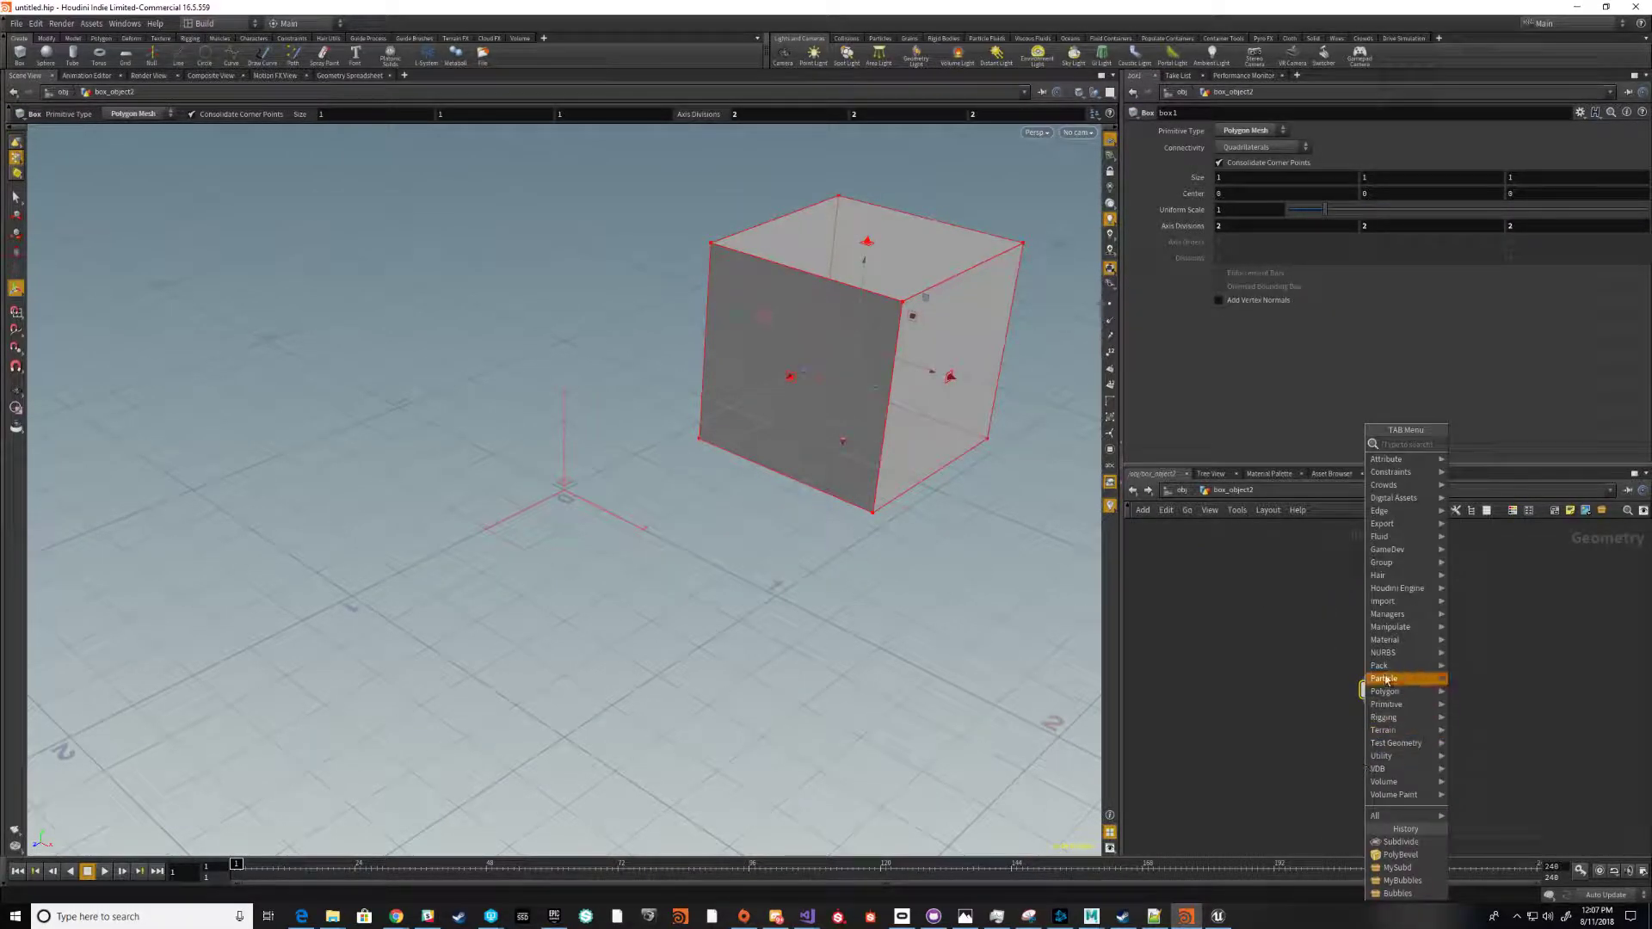
# Add a SubdDemo2 digital asset node below box1 and set it as the display node
pyautogui.moveTo(1398, 498)
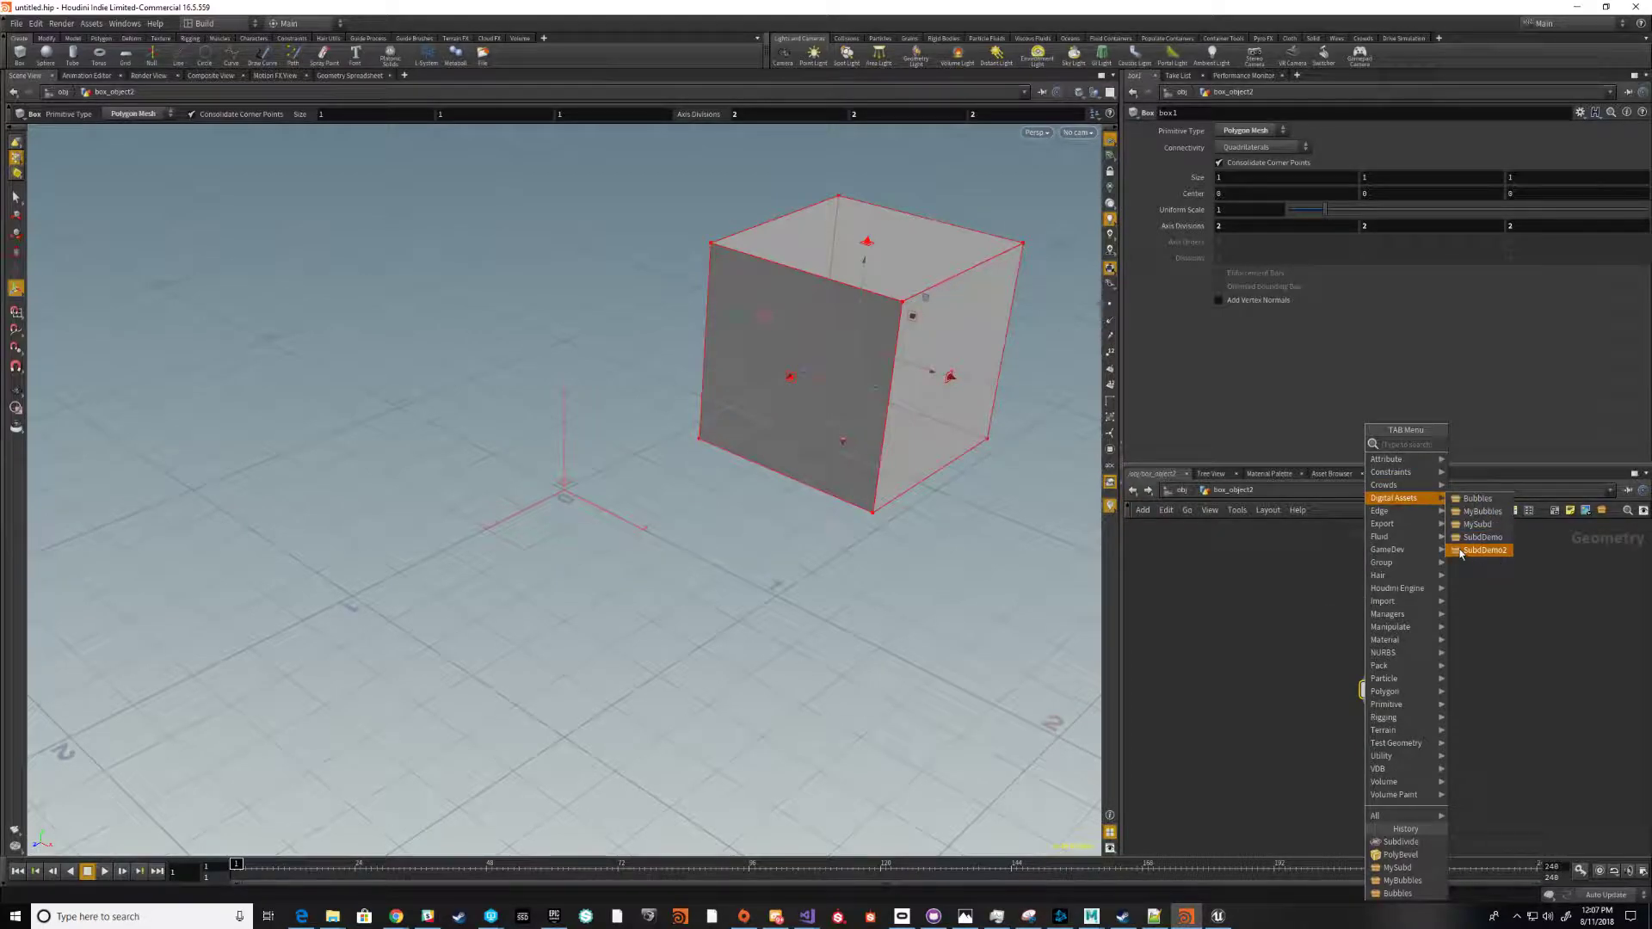
pyautogui.click(1496, 551)
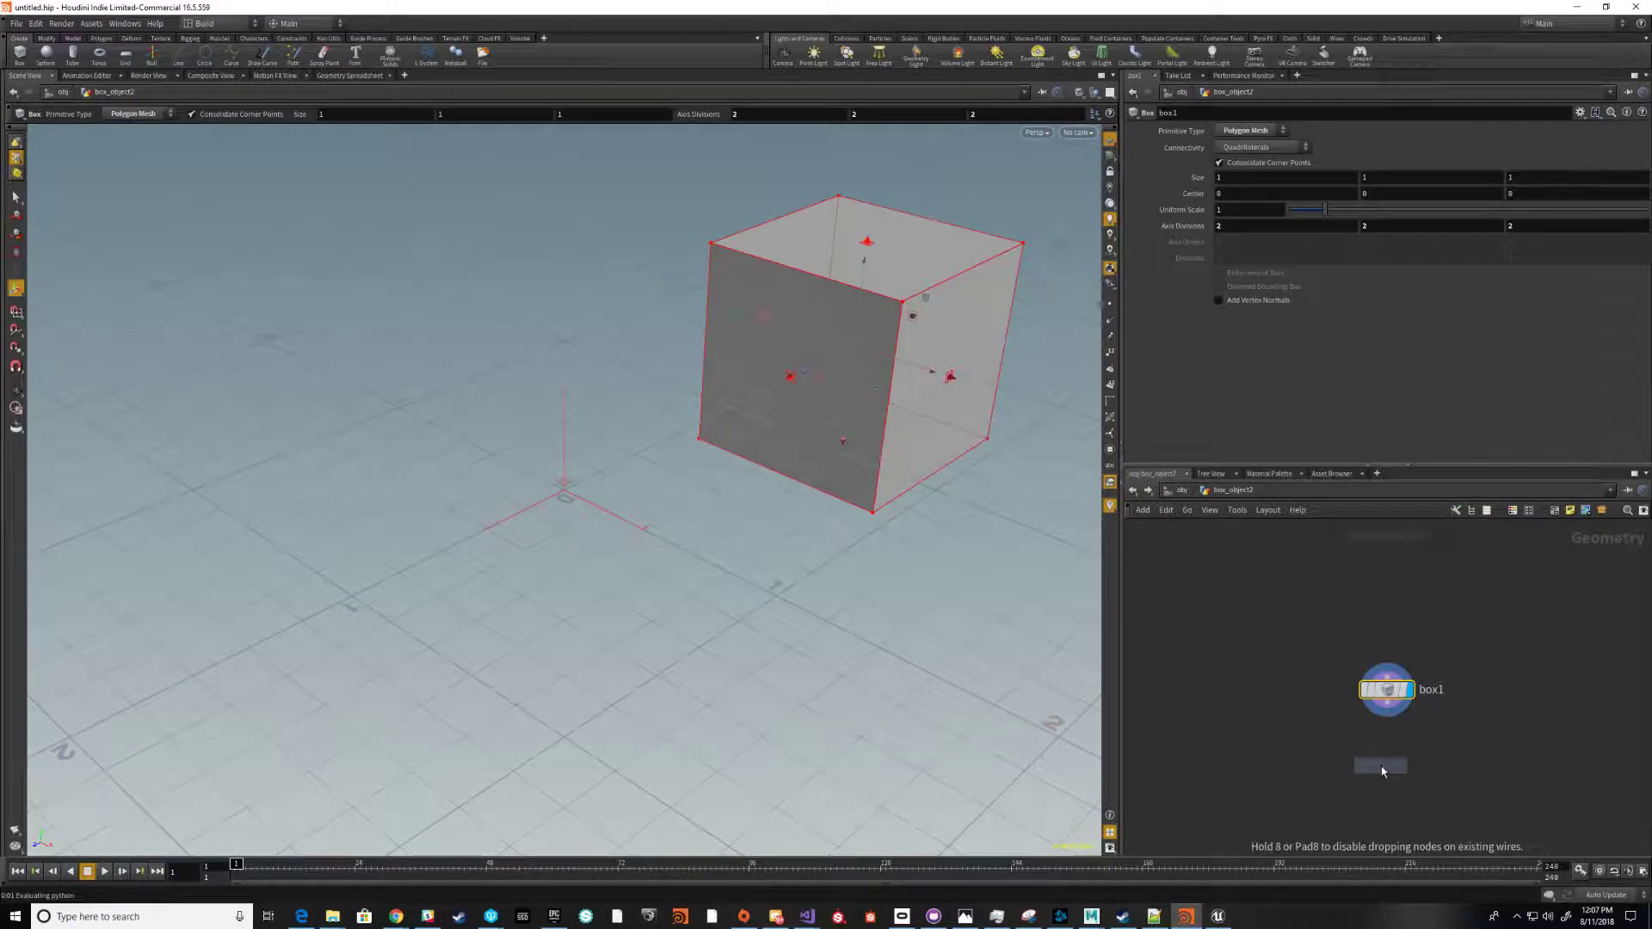
pyautogui.click(1386, 770)
pyautogui.click(1409, 765)
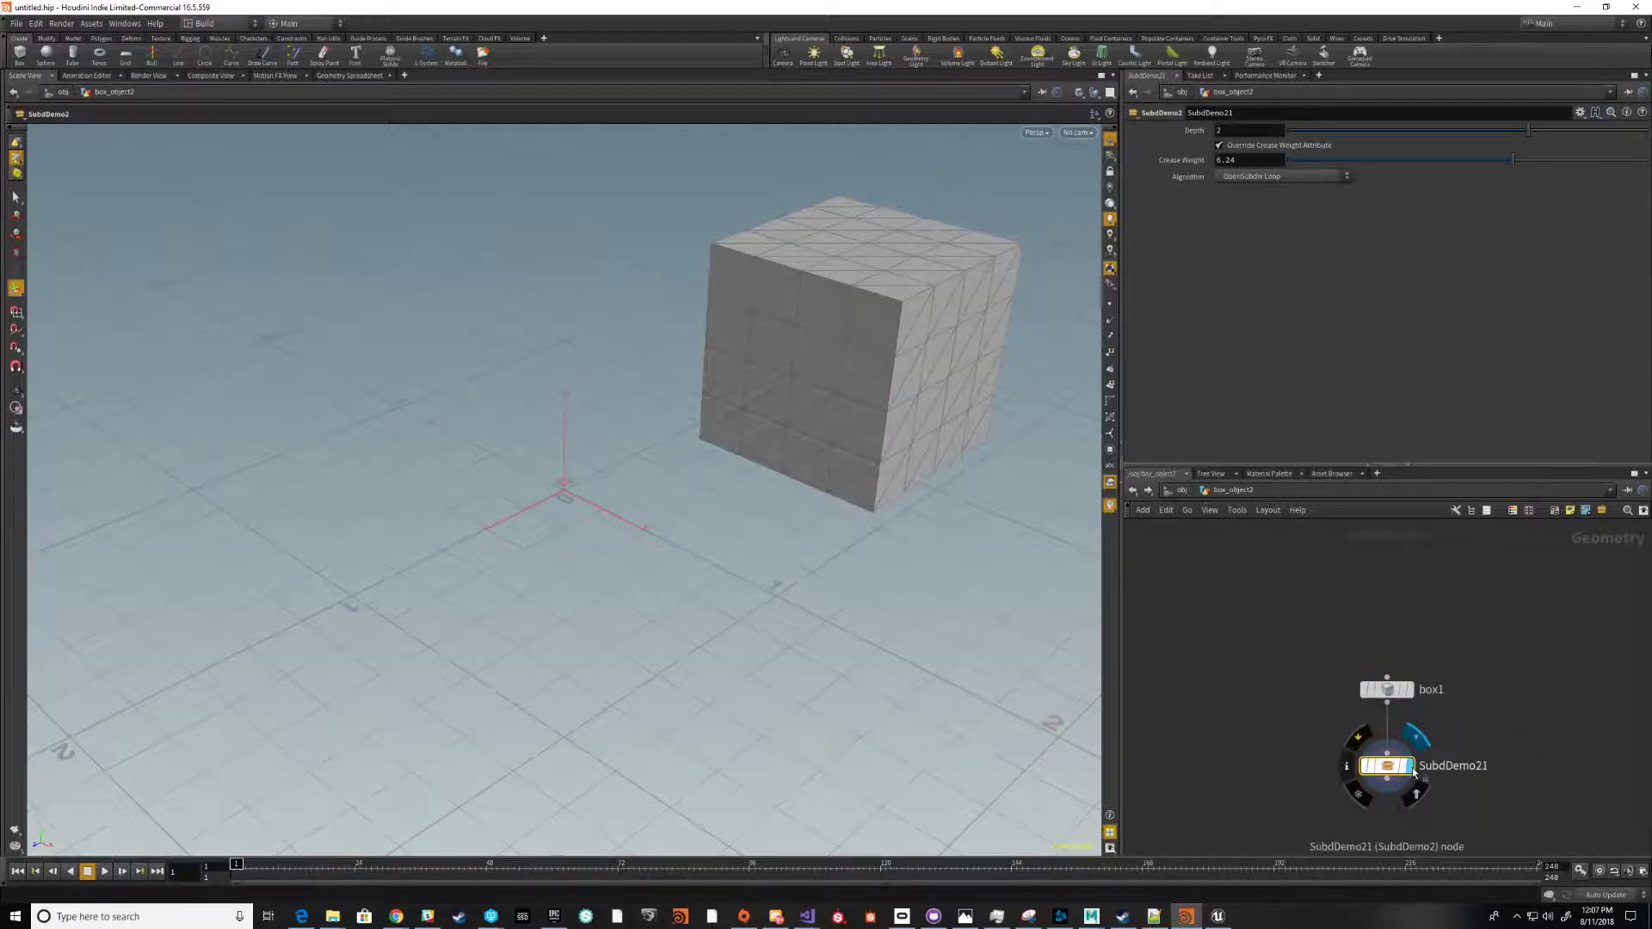
# Compare the original box1 cube with the subdivided result and orbit around it
pyautogui.click(1409, 693)
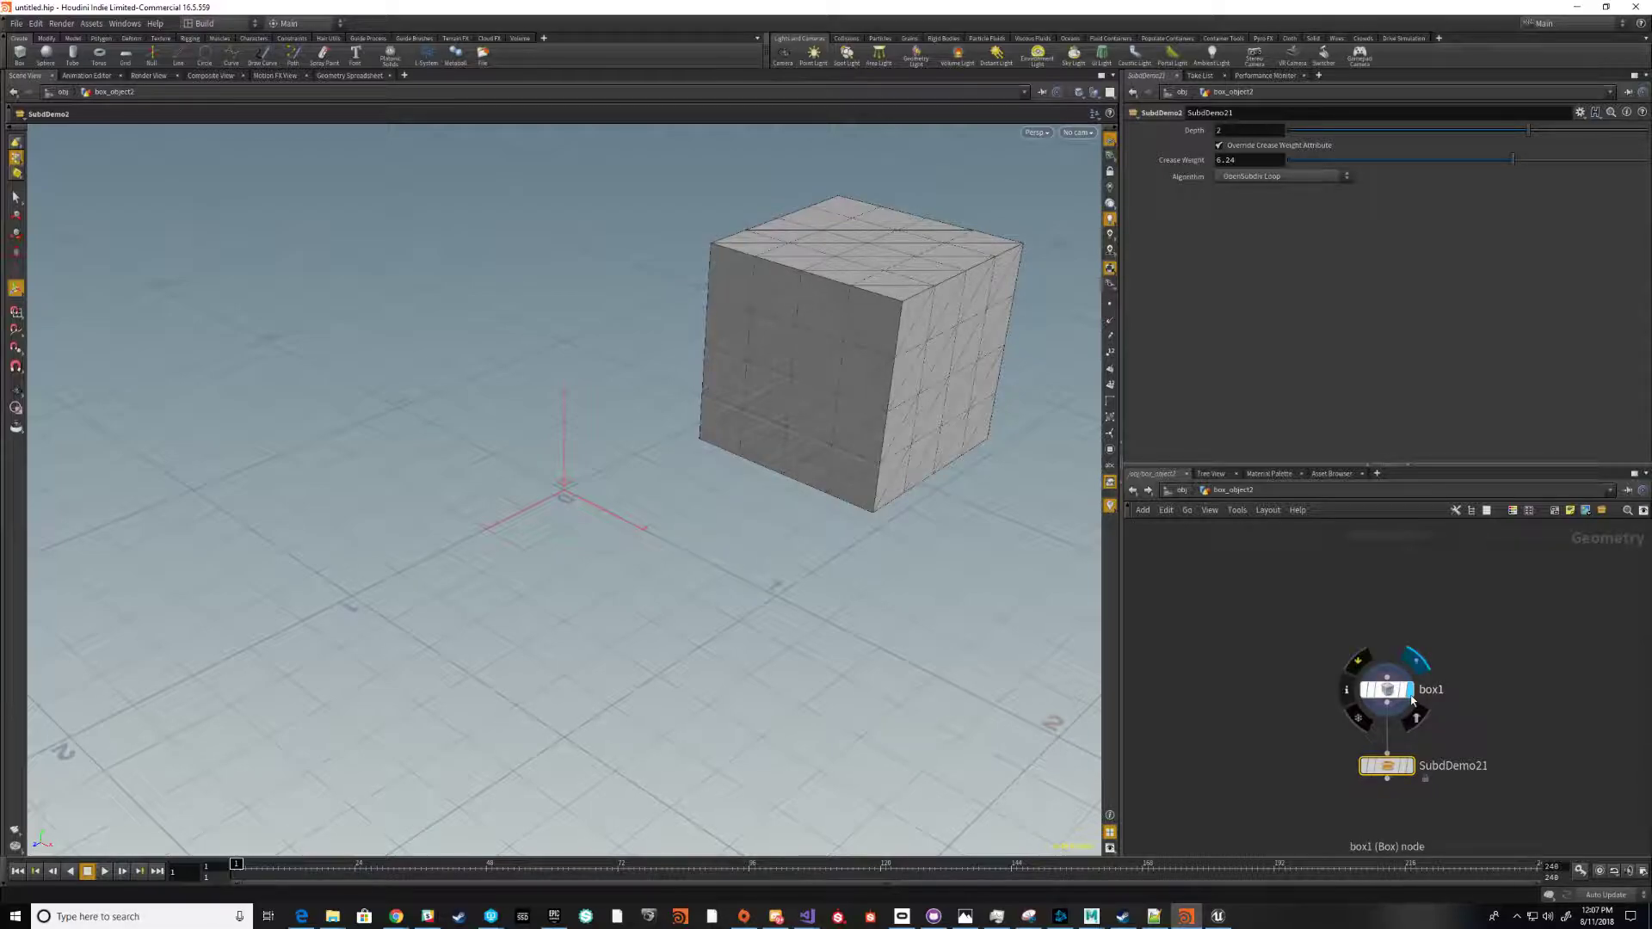
pyautogui.click(1409, 765)
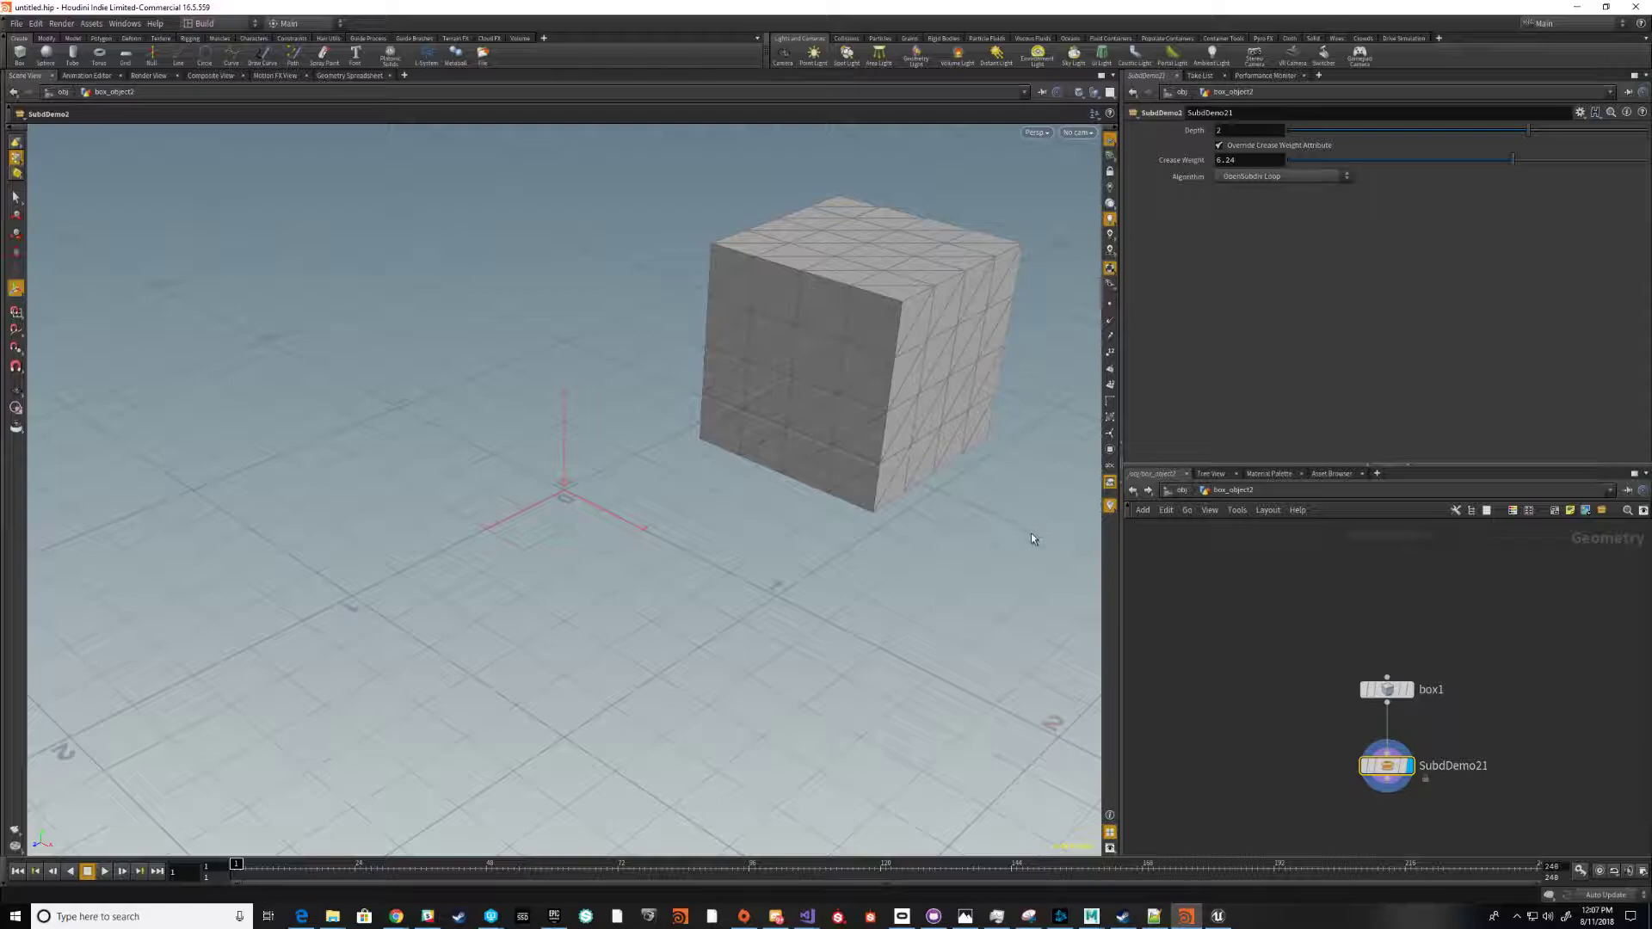
pyautogui.press('space')
pyautogui.moveTo(904, 450); pyautogui.dragTo(900, 508)
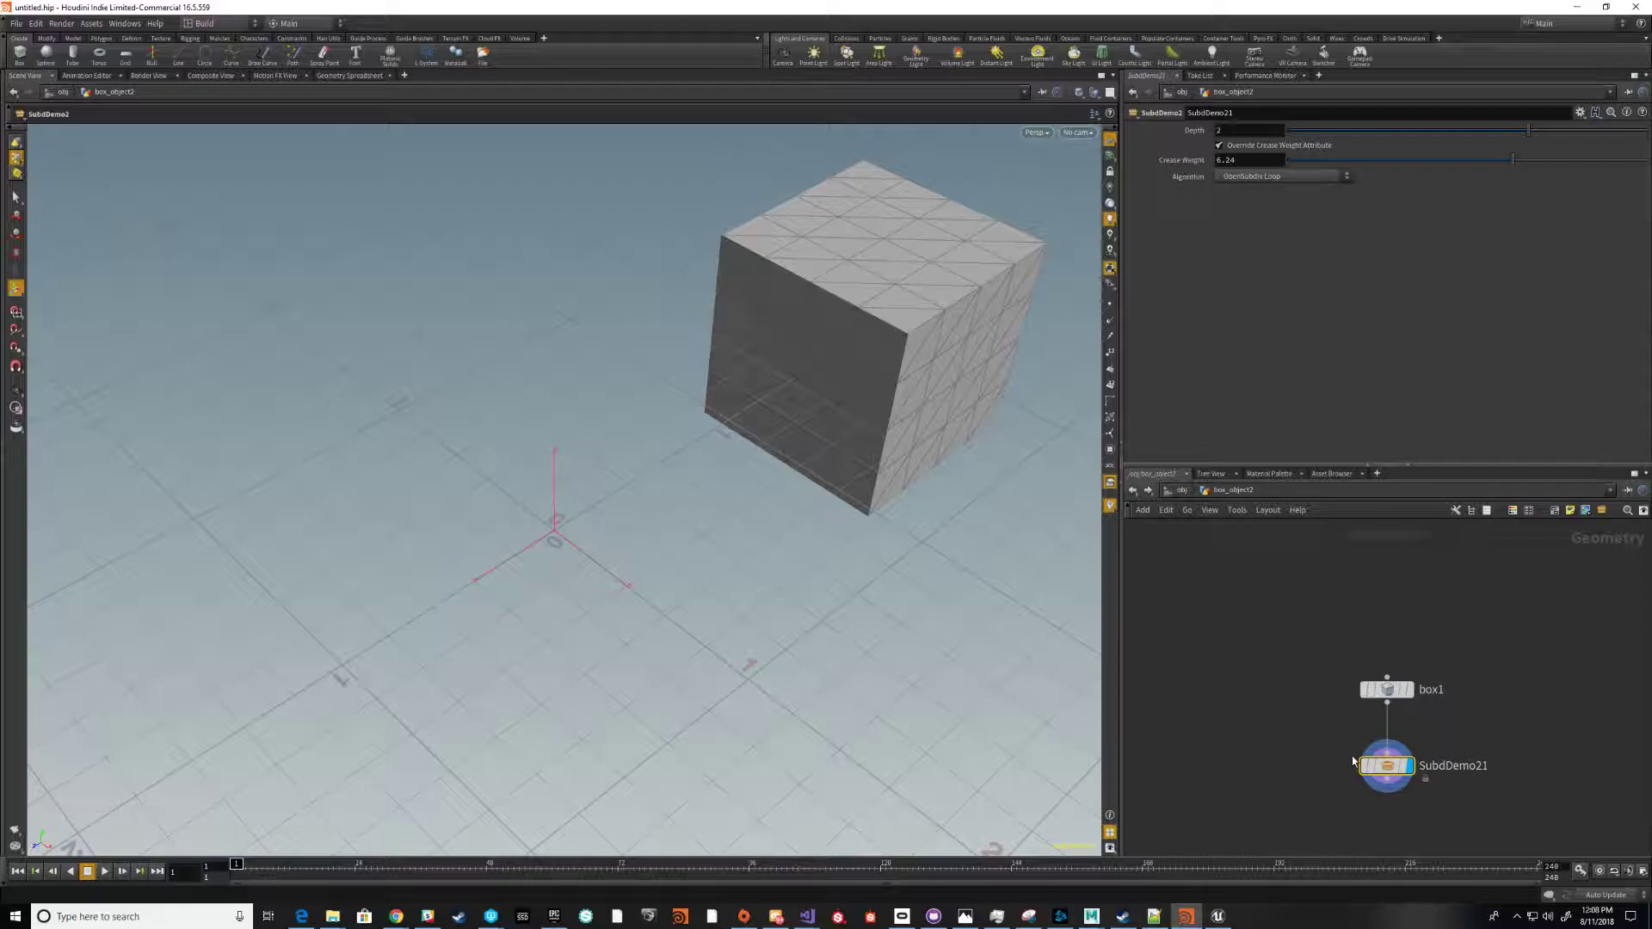
# Unlock the SubdDemo2 asset from the Assets menu
pyautogui.click(90, 23)
pyautogui.moveTo(155, 85)
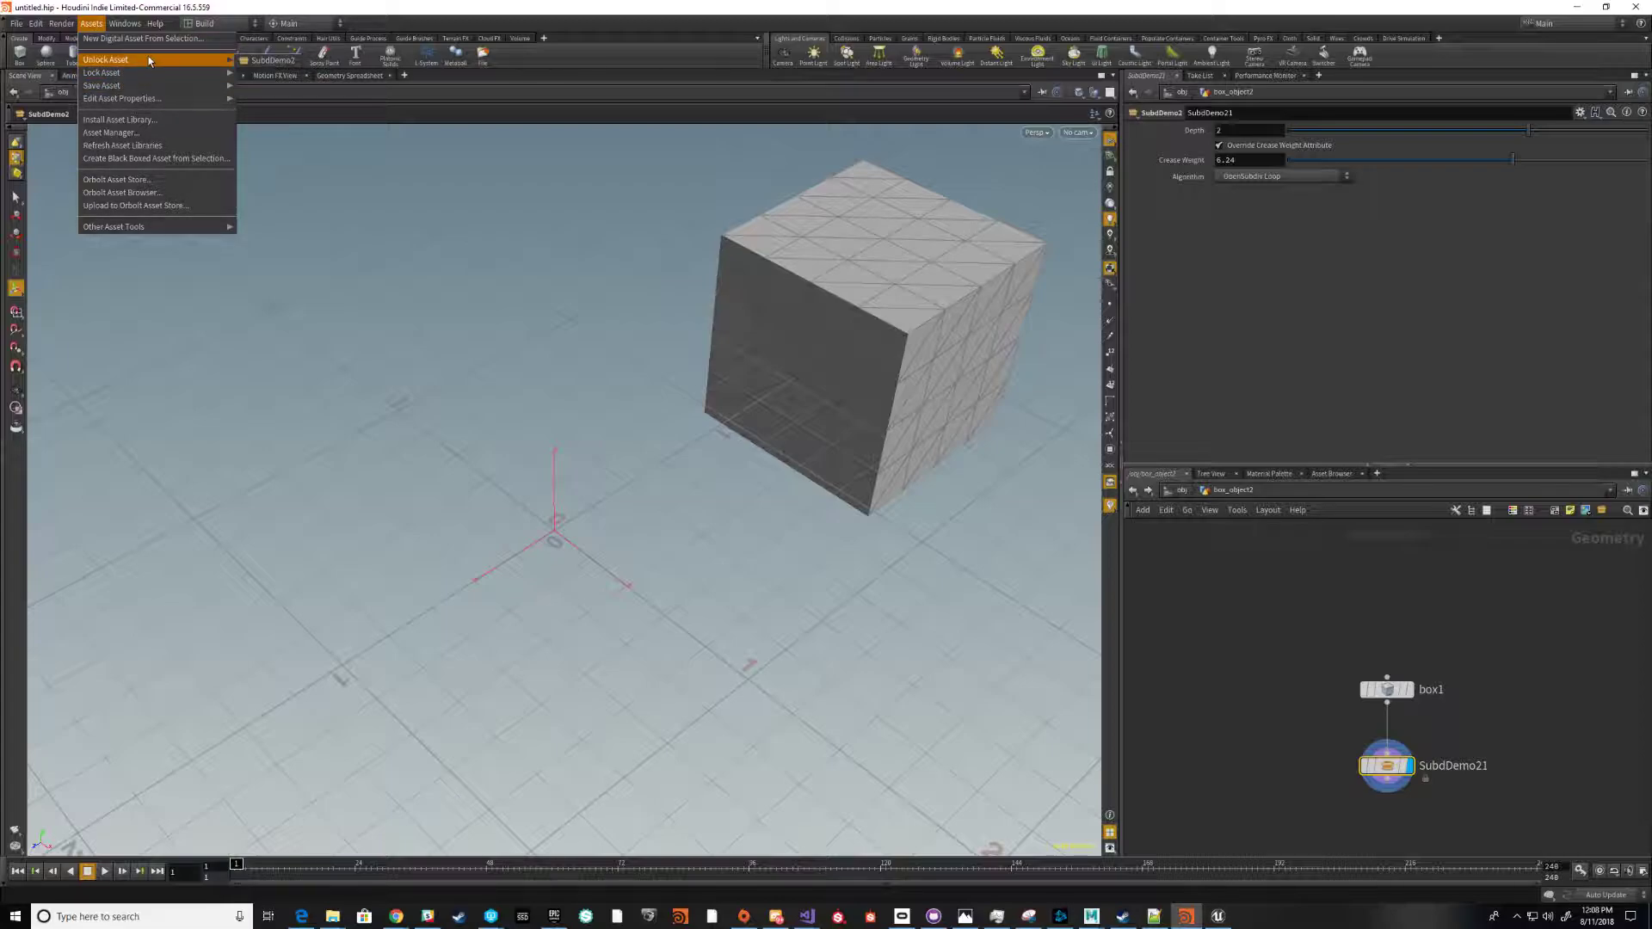
pyautogui.moveTo(179, 56)
pyautogui.click(262, 59)
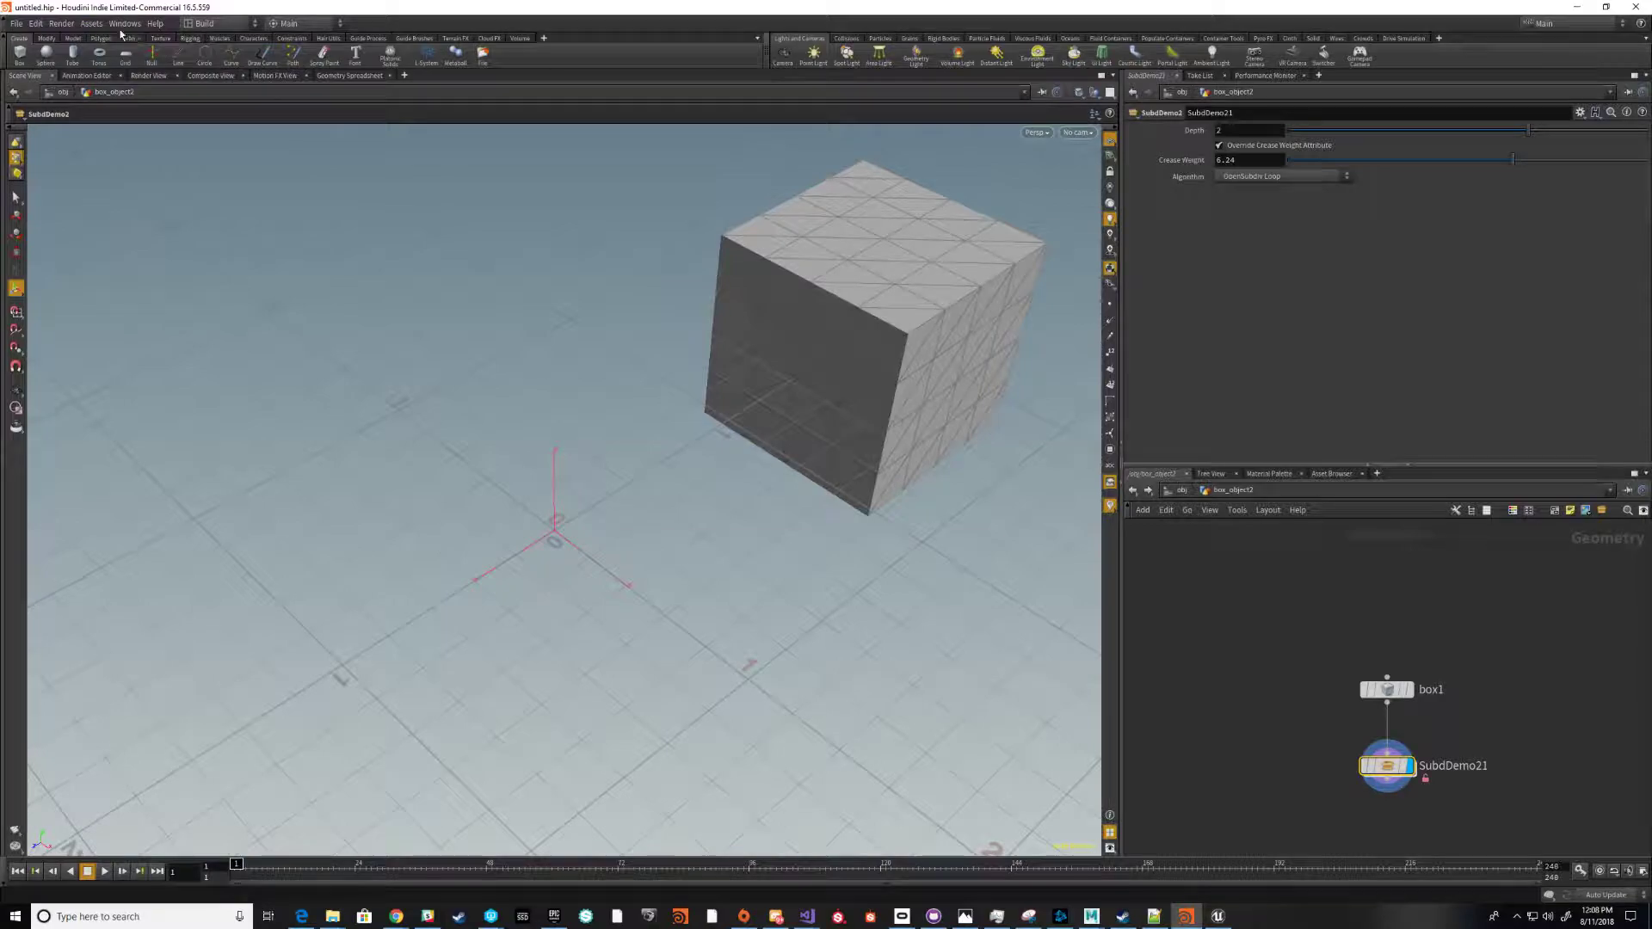
# Save the SubdDemo2 asset definition to SubdDemo2.hdalc and switch to the Unreal Editor
pyautogui.click(92, 23)
pyautogui.moveTo(154, 85)
pyautogui.click(242, 87)
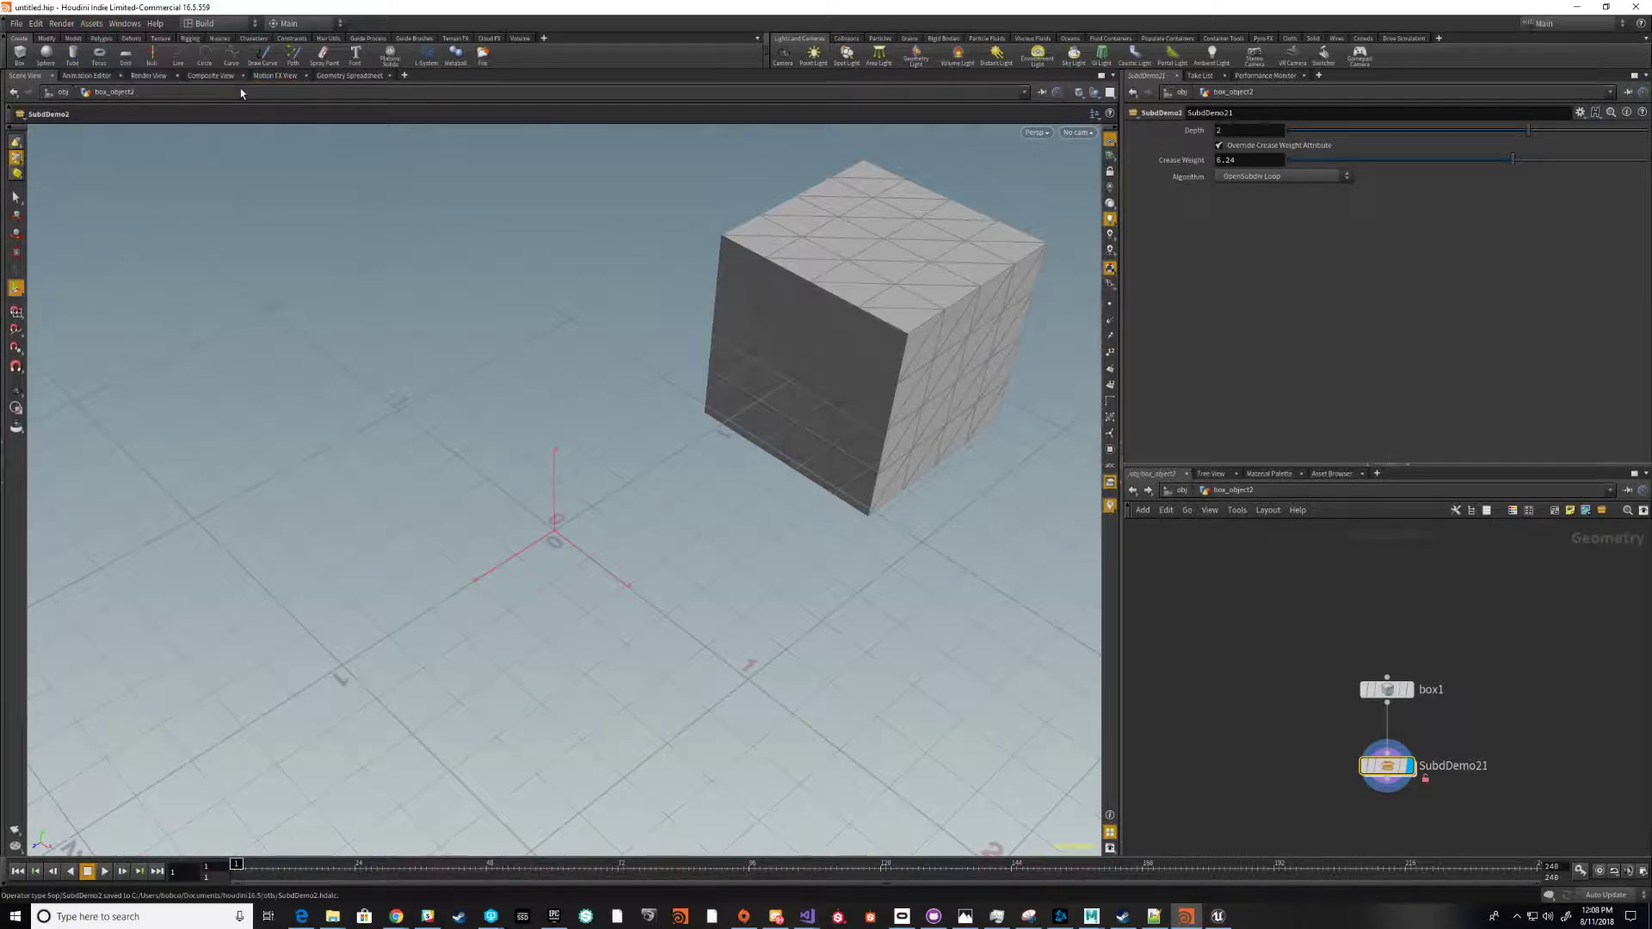
pyautogui.click(1216, 916)
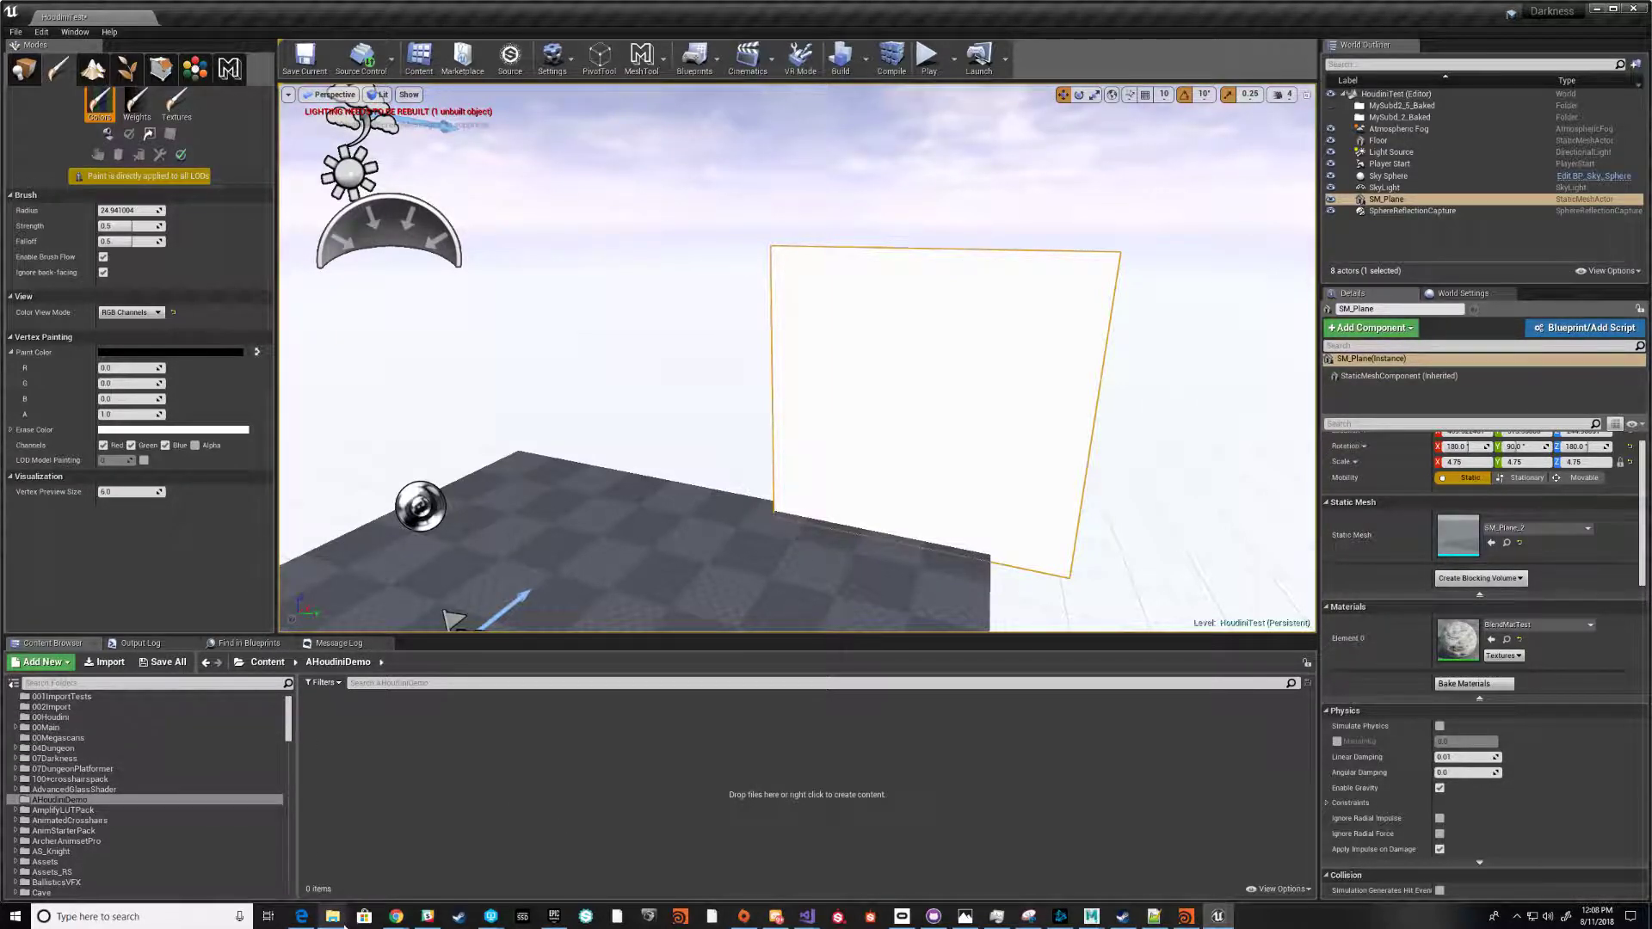
# Drag SubdDemo2.hdalc from houdini16.5\otls into the Content Browser's AHoudiniDemo folder
pyautogui.click(332, 916)
pyautogui.click(170, 879)
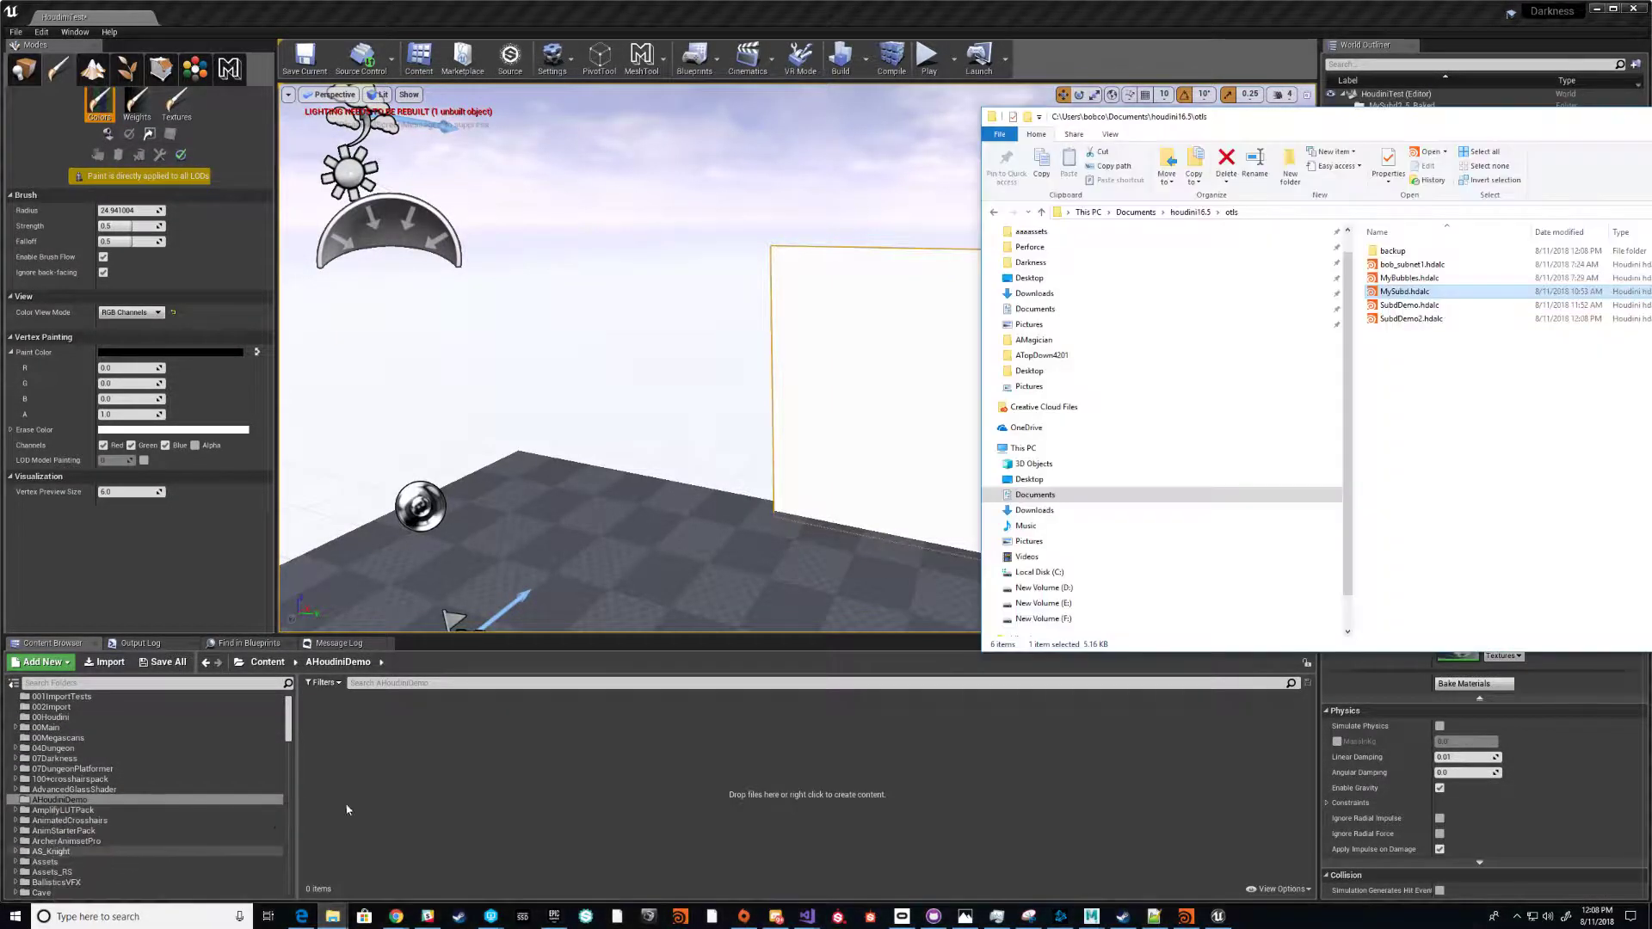
pyautogui.moveTo(1423, 321); pyautogui.dragTo(528, 762)
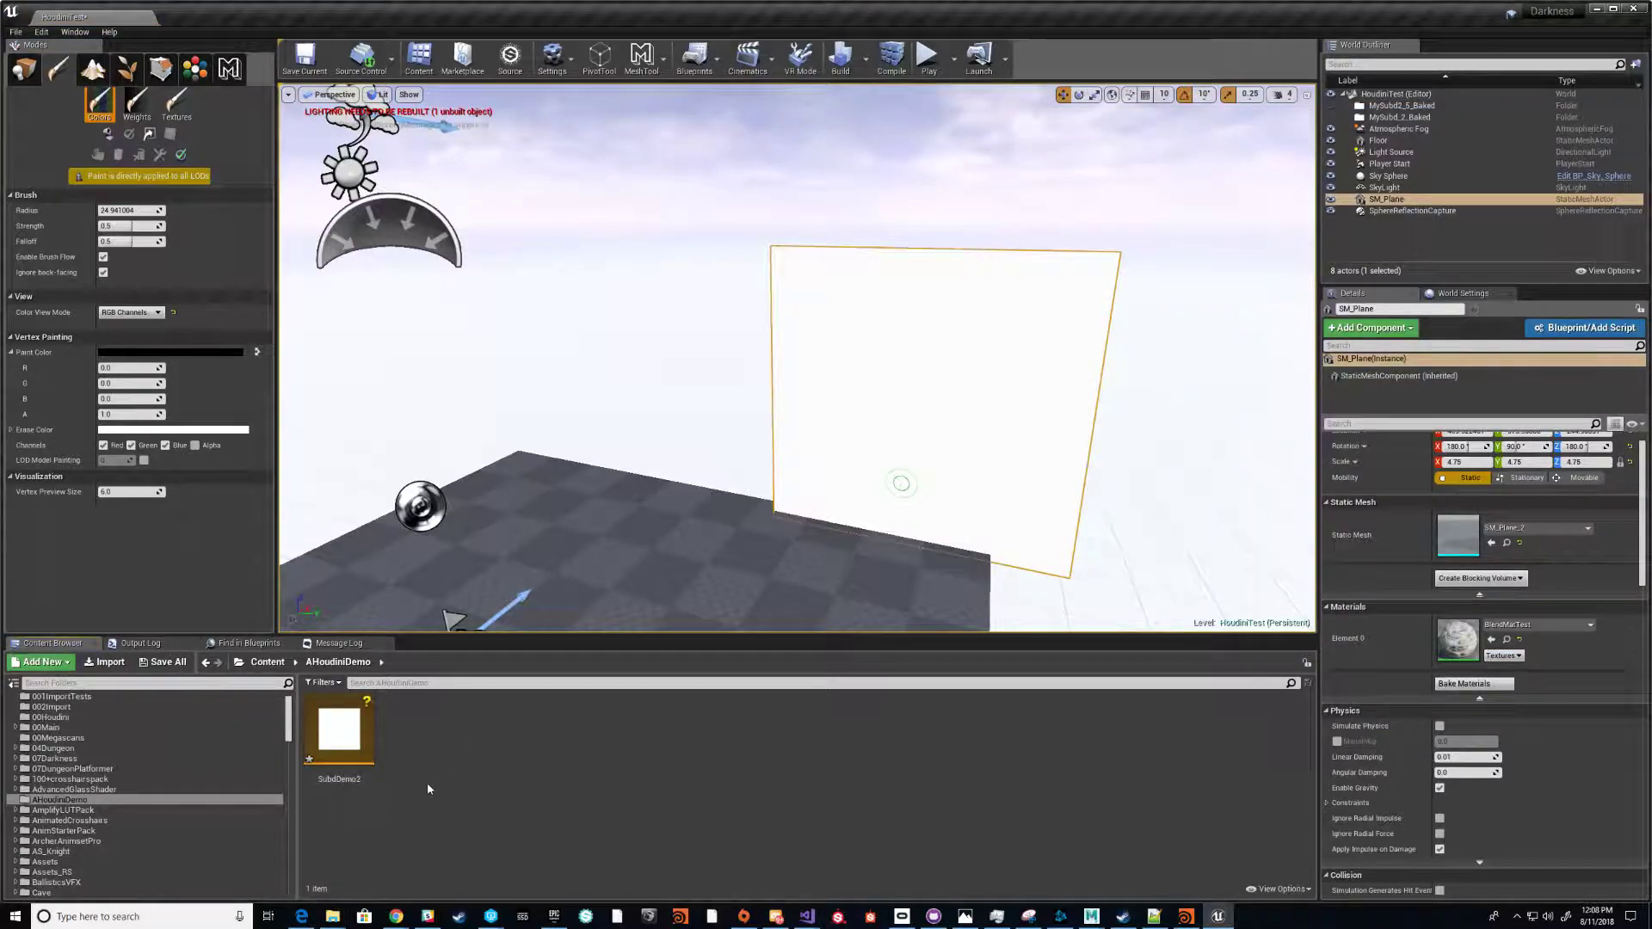
# Drop a SubdDemo2 actor into the level next to the stone wall and pull the camera back
pyautogui.moveTo(339, 731); pyautogui.dragTo(595, 557)
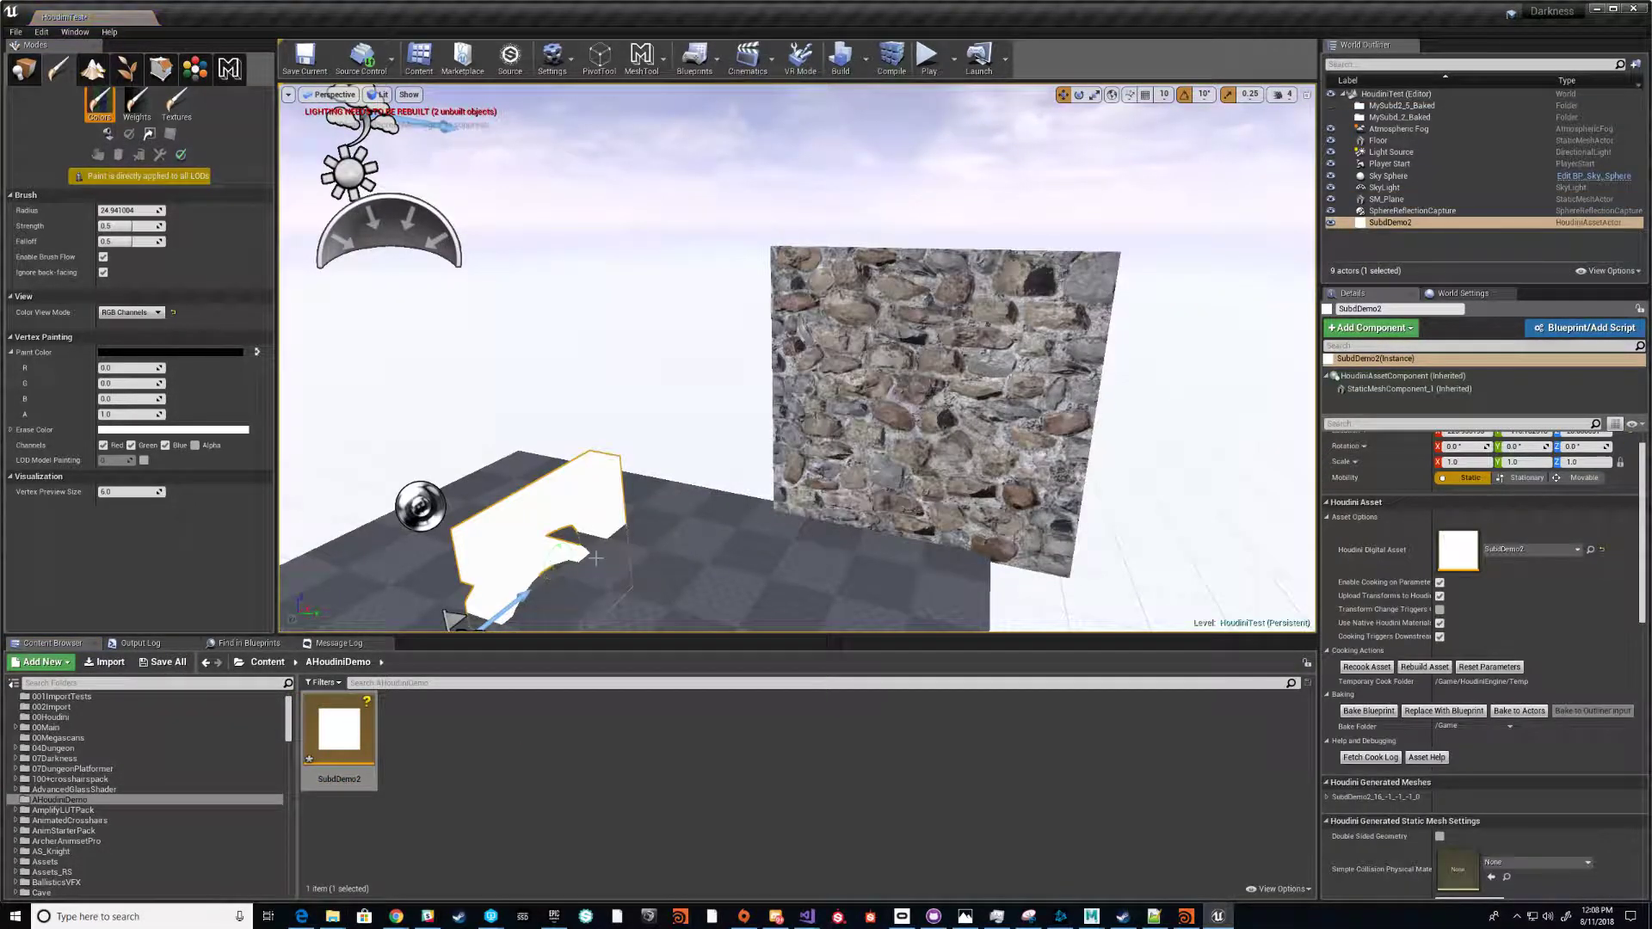
pyautogui.scroll(-3, 602, 558)
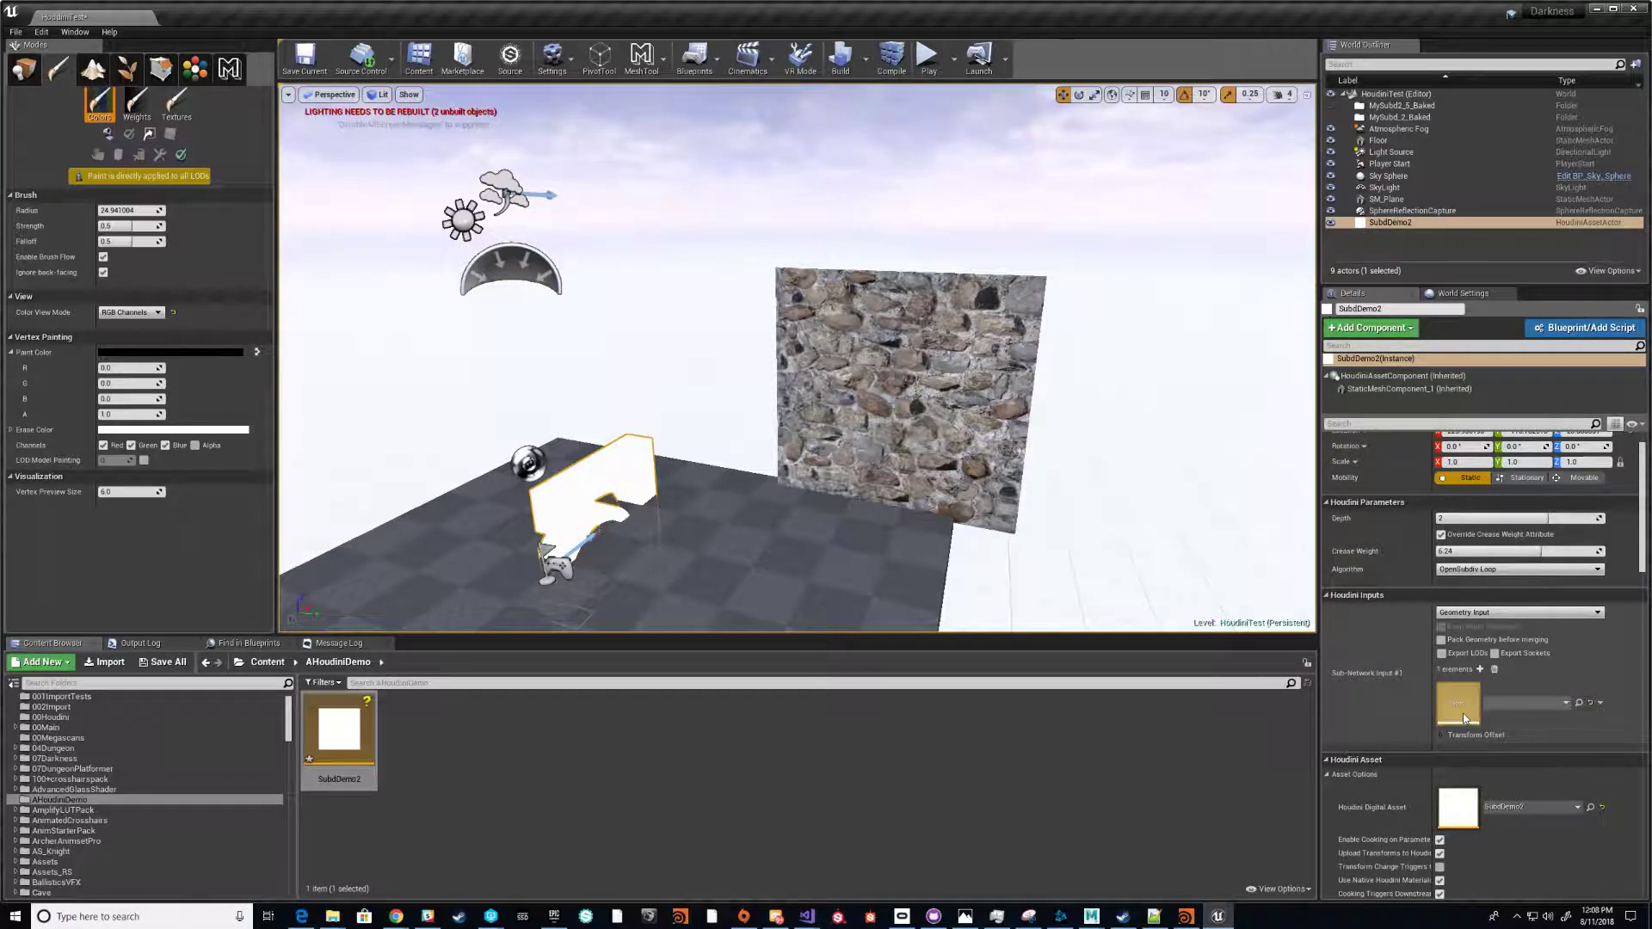
# Set SM_Plane_2 as SubdDemo2's Sub-Network Input #1, move the plane onto the floor and frame it
pyautogui.click(941, 322)
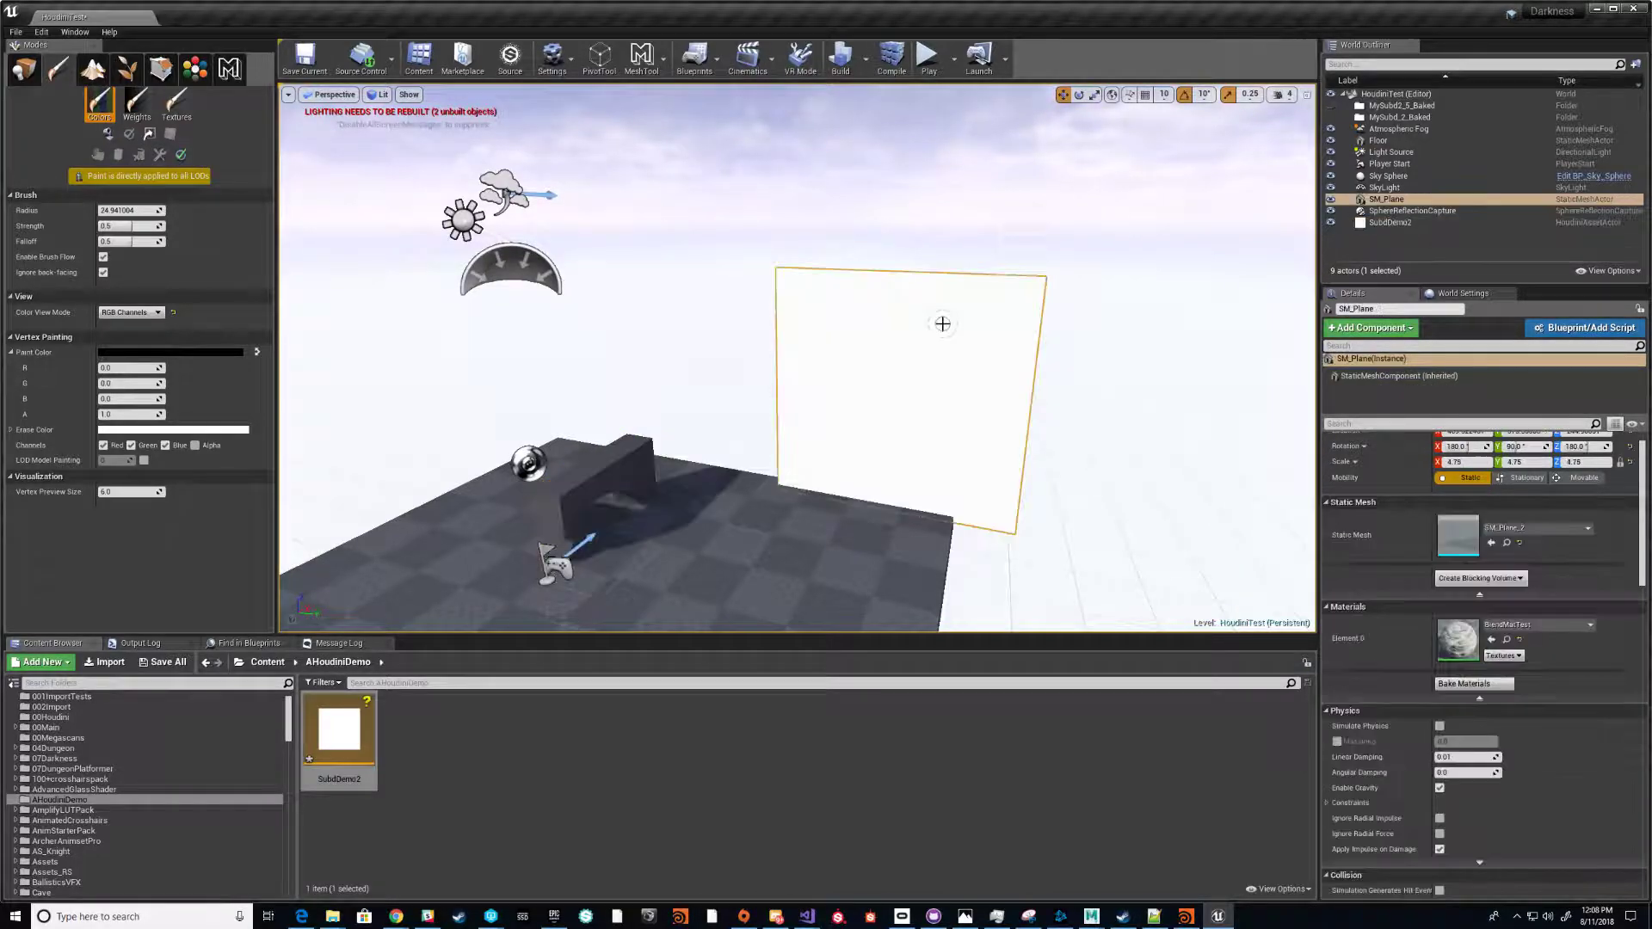
pyautogui.click(24, 69)
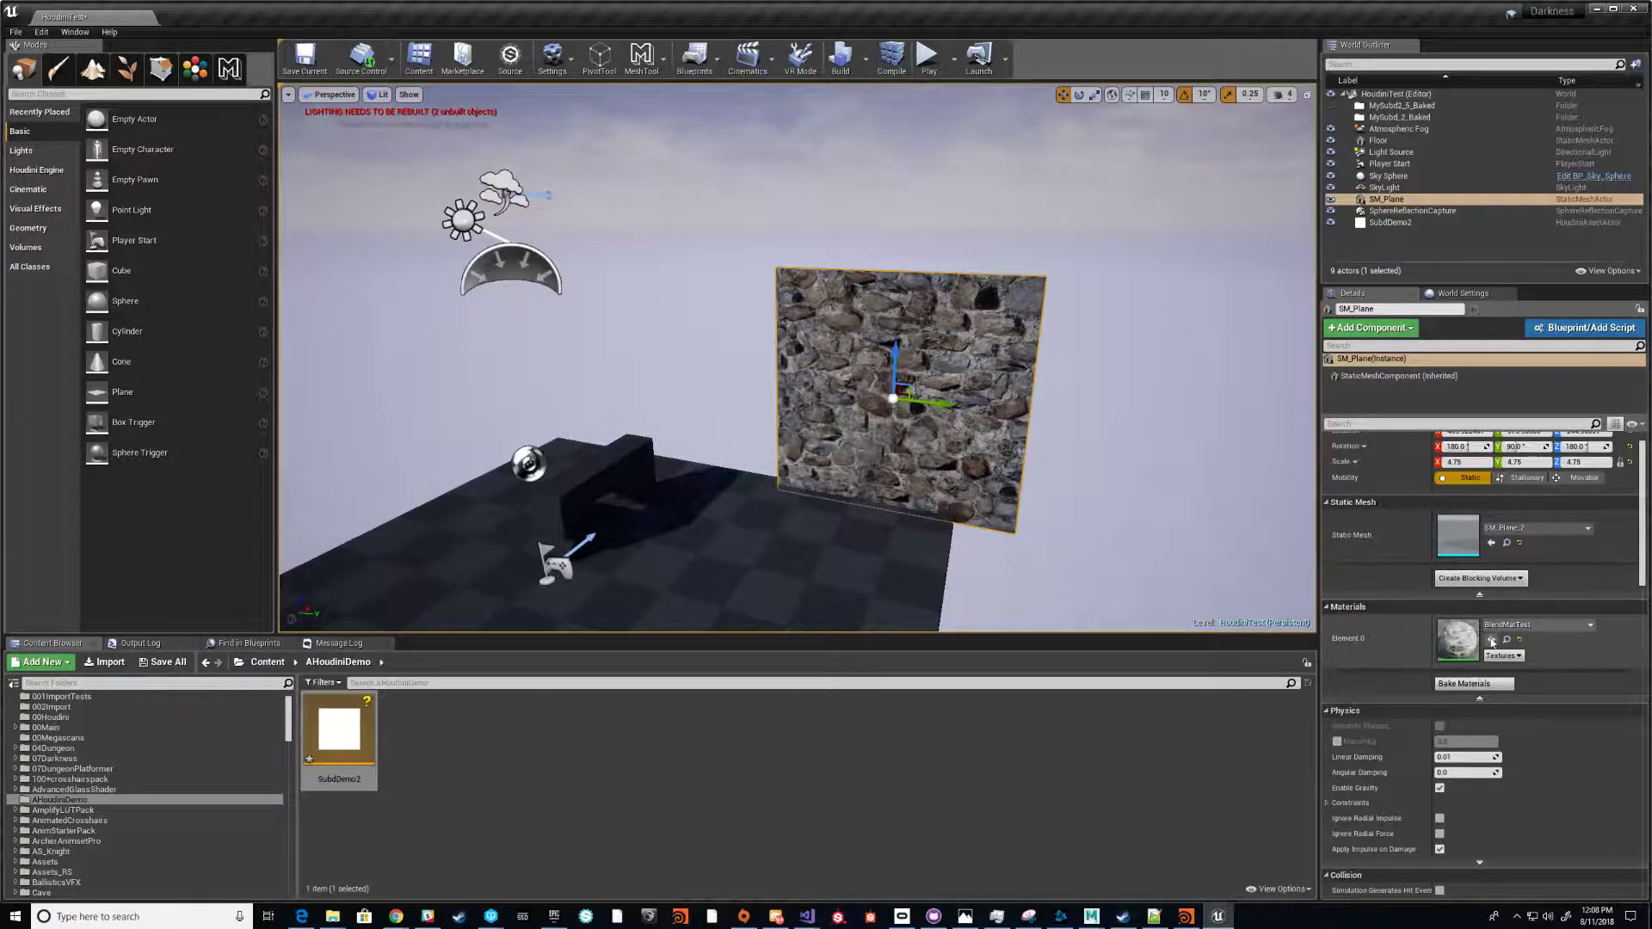
pyautogui.click(1506, 543)
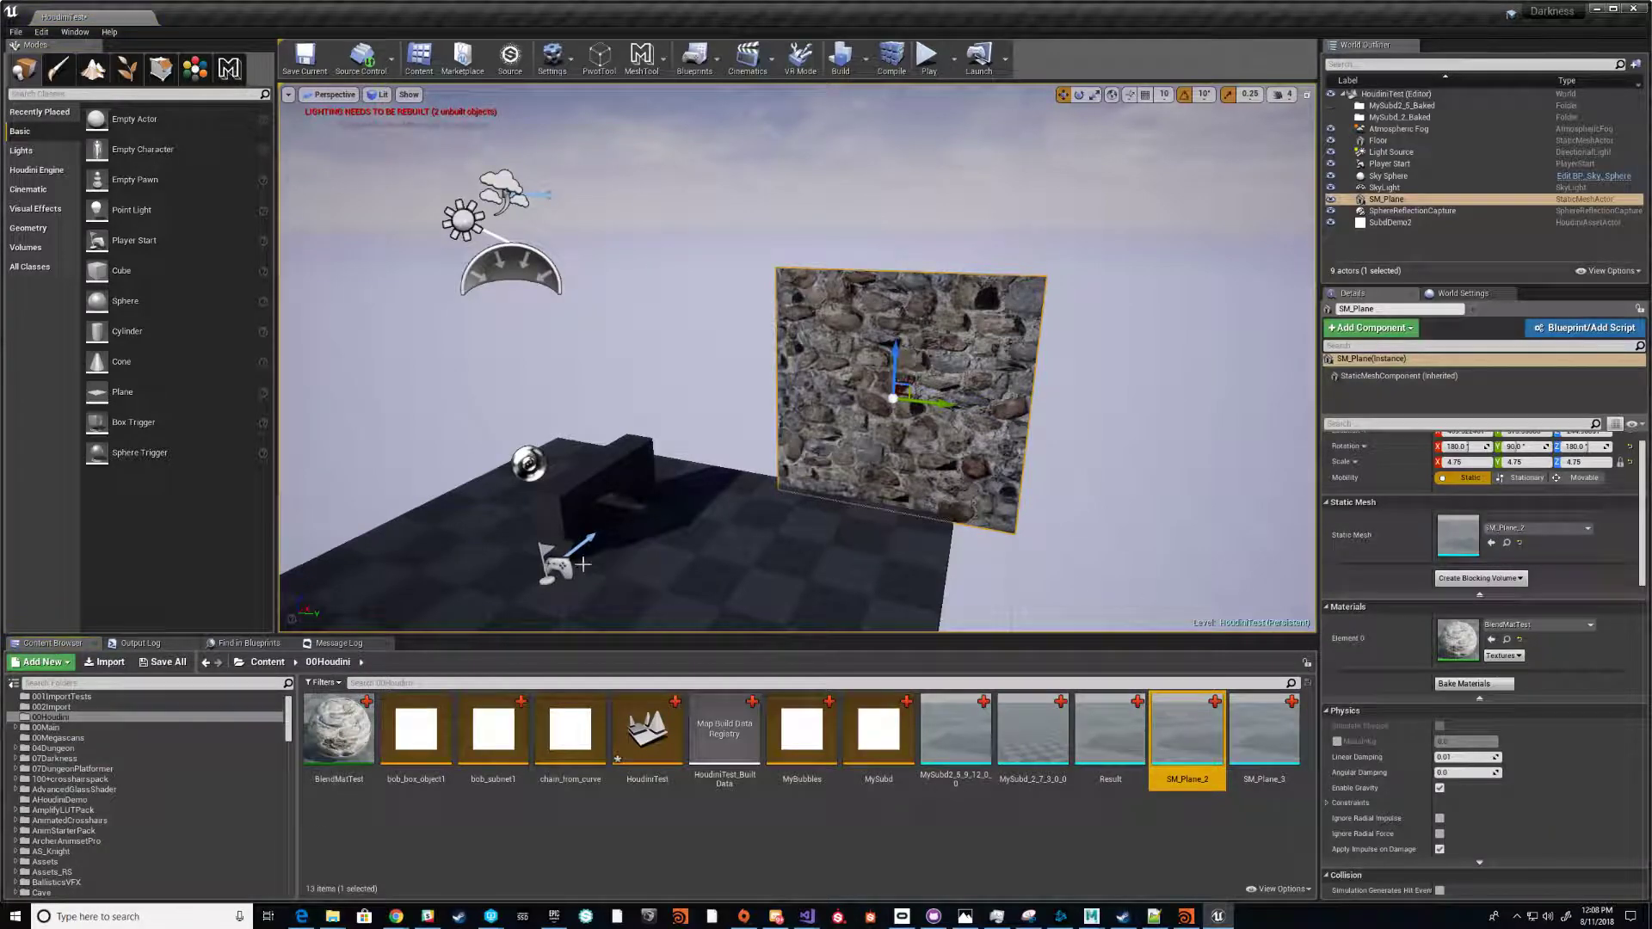
pyautogui.click(573, 487)
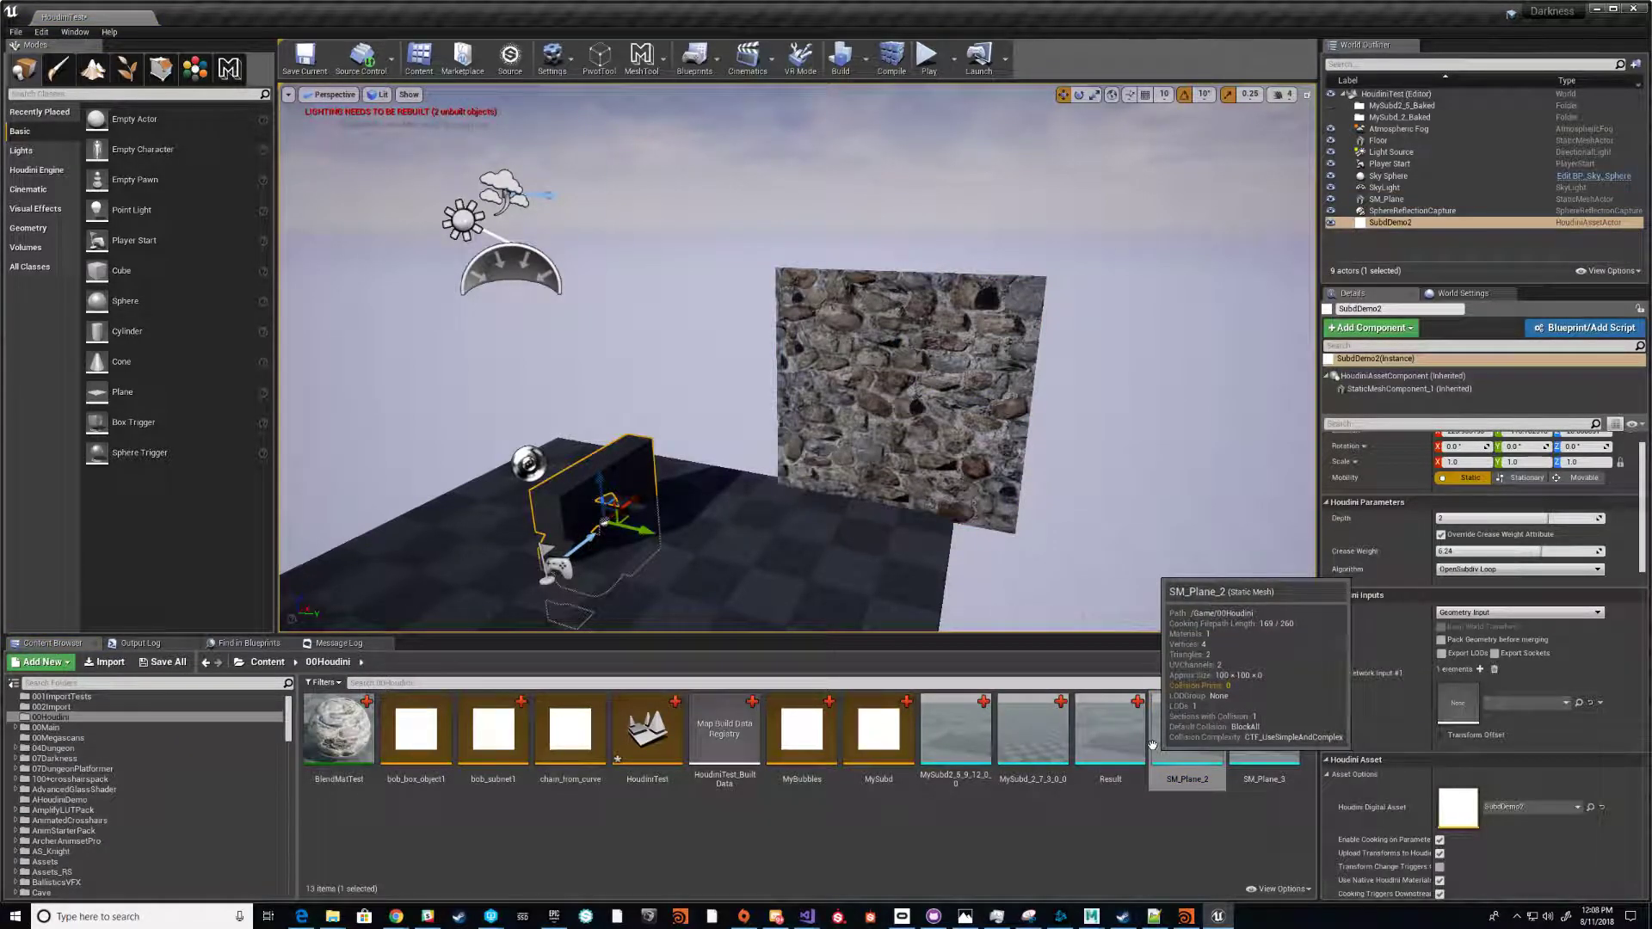
pyautogui.moveTo(1188, 743); pyautogui.dragTo(1515, 723)
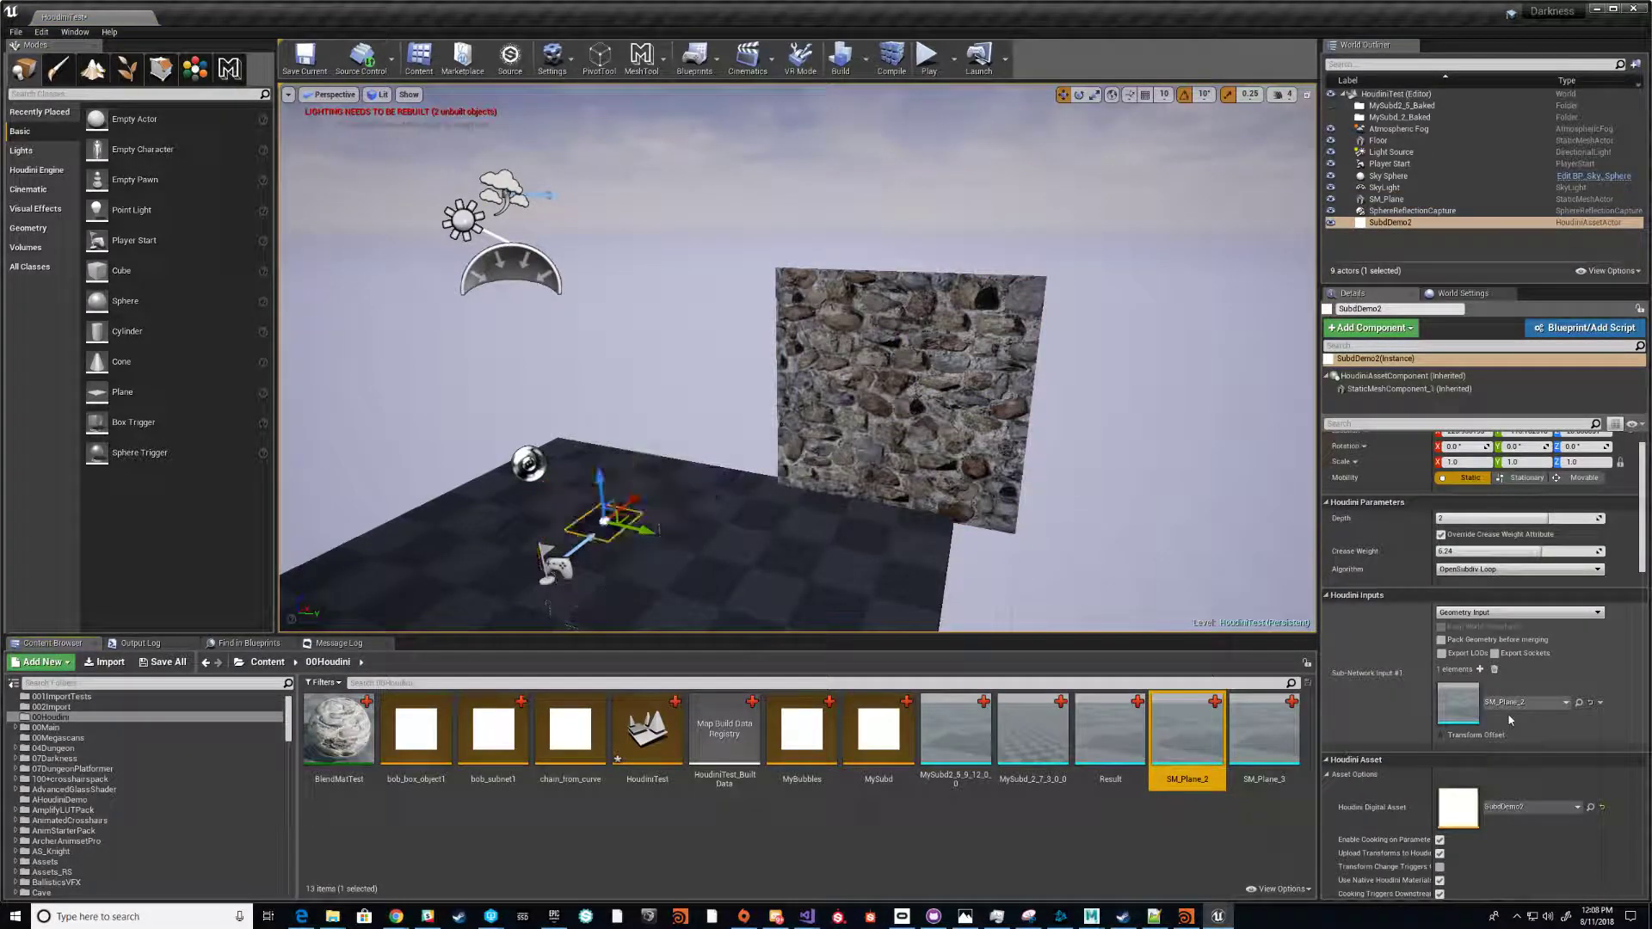
pyautogui.moveTo(652, 536); pyautogui.dragTo(1043, 627)
pyautogui.press('f')
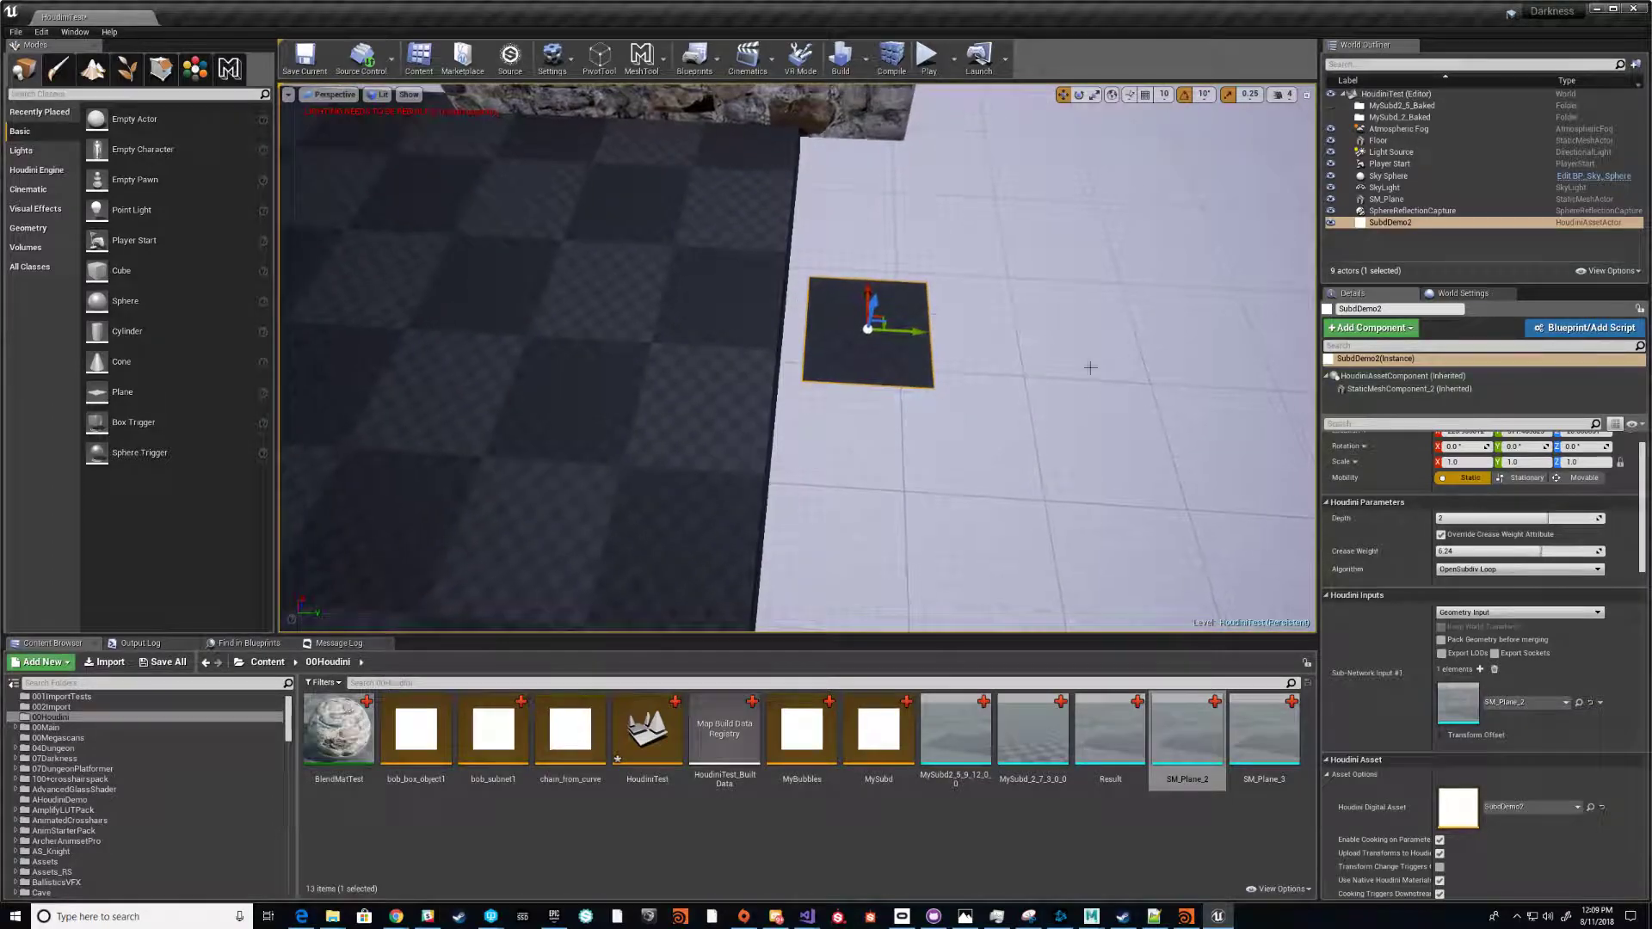
# Switch the viewport to wireframe and tilt the view to inspect the plane
pyautogui.click(381, 96)
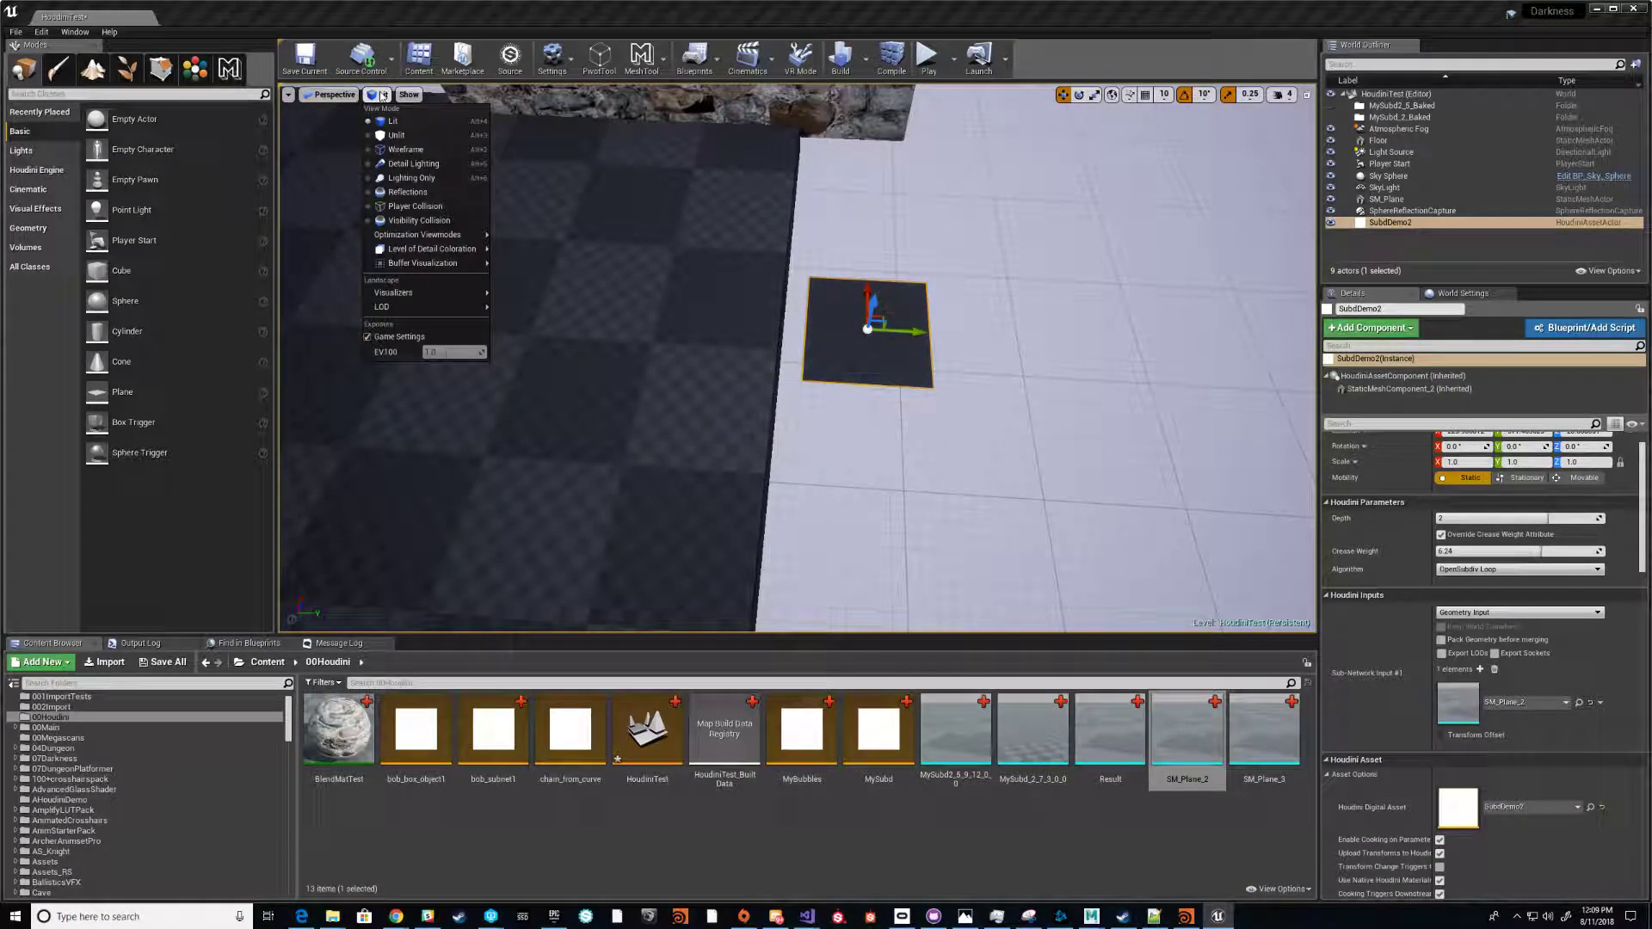
pyautogui.click(404, 155)
pyautogui.moveTo(790, 284); pyautogui.dragTo(796, 306, button='right')
pyautogui.moveTo(947, 435); pyautogui.dragTo(918, 323, button='right')
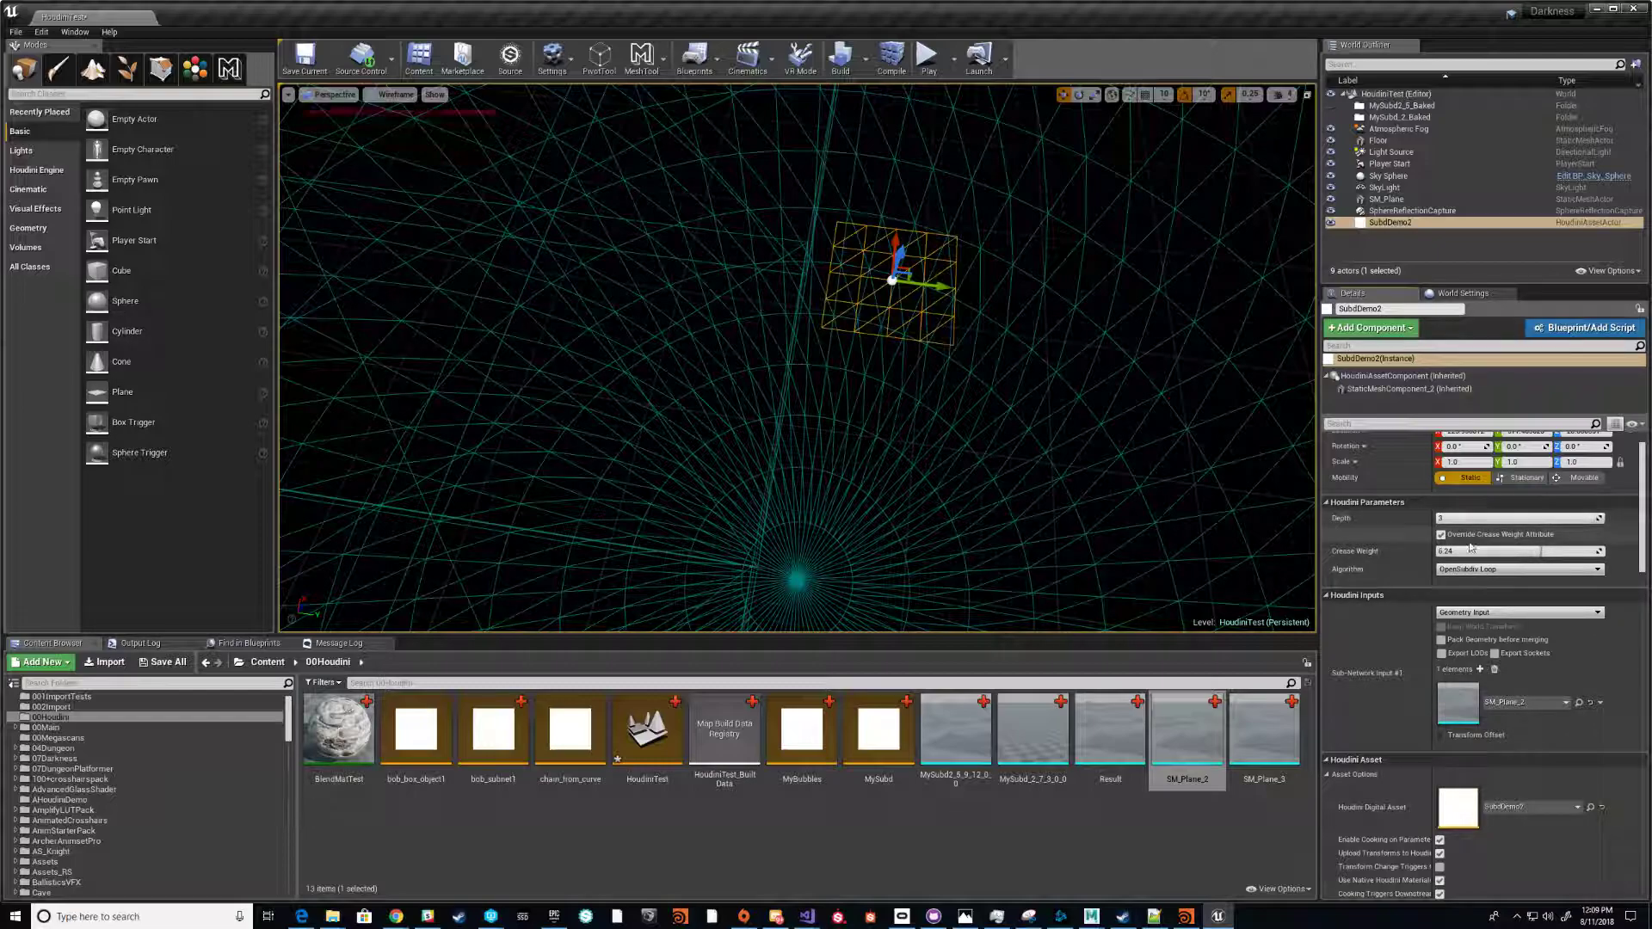
# Rebuild SubdDemo2 at Depth 3 to produce a denser triangulated grid
pyautogui.scroll(-3, 1413, 670)
pyautogui.scroll(-1, 1420, 671)
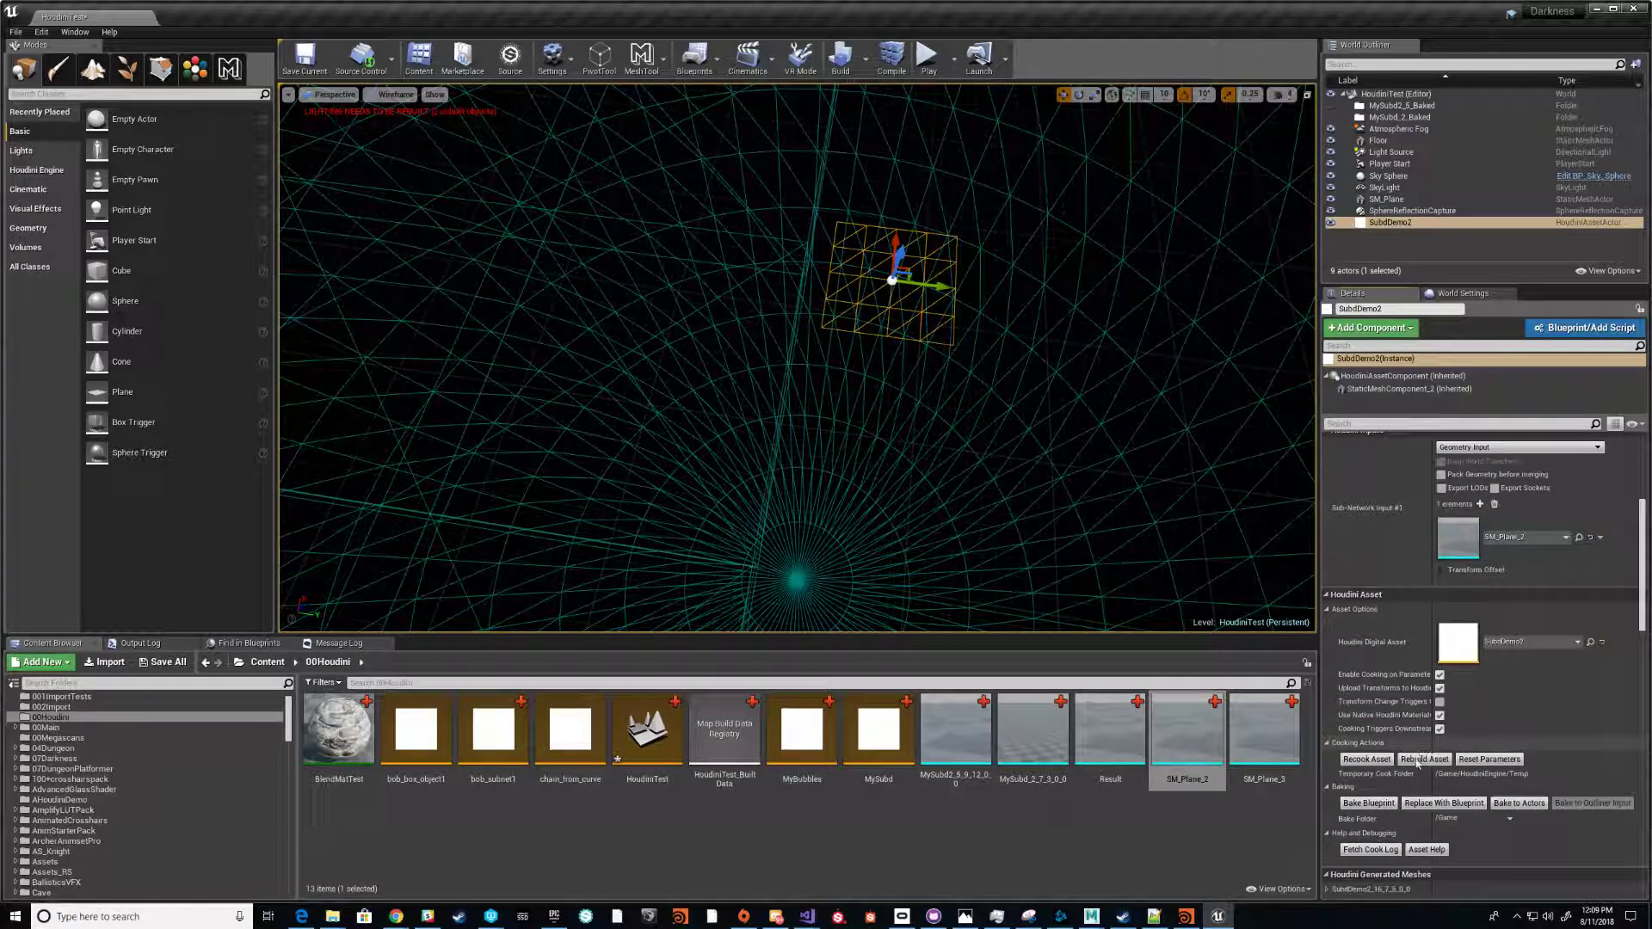
pyautogui.click(1409, 759)
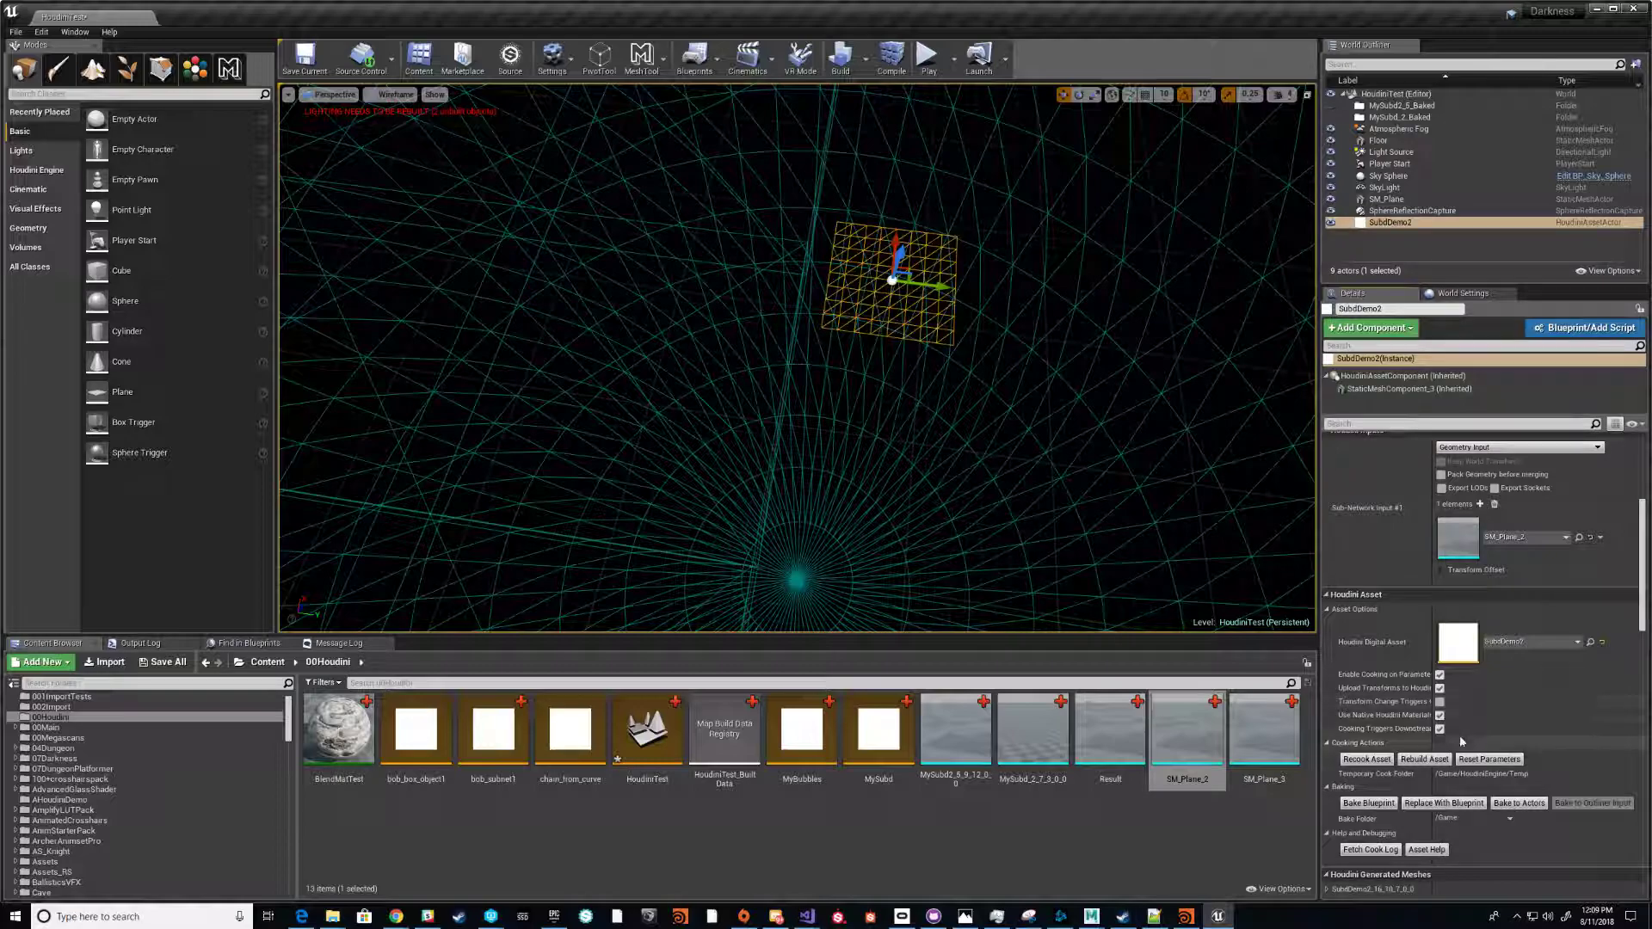
pyautogui.scroll(1, 1431, 655)
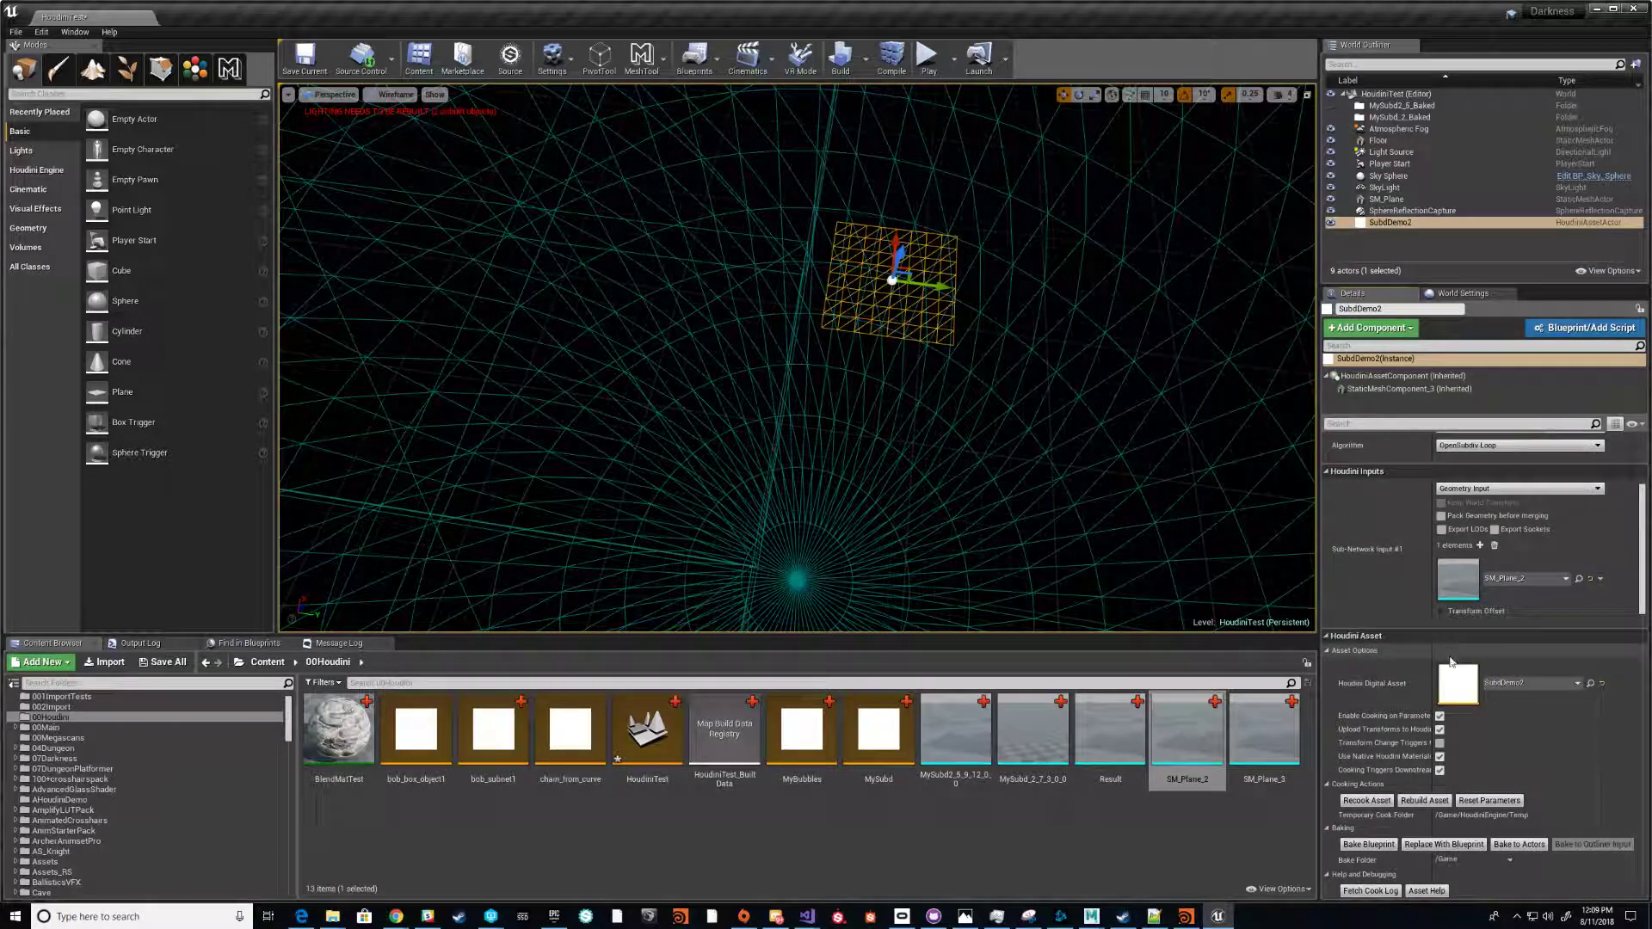
# Set the Bake Folder to /Game/AHoudiniDemo
pyautogui.scroll(-1, 1555, 787)
pyautogui.scroll(-4, 1497, 775)
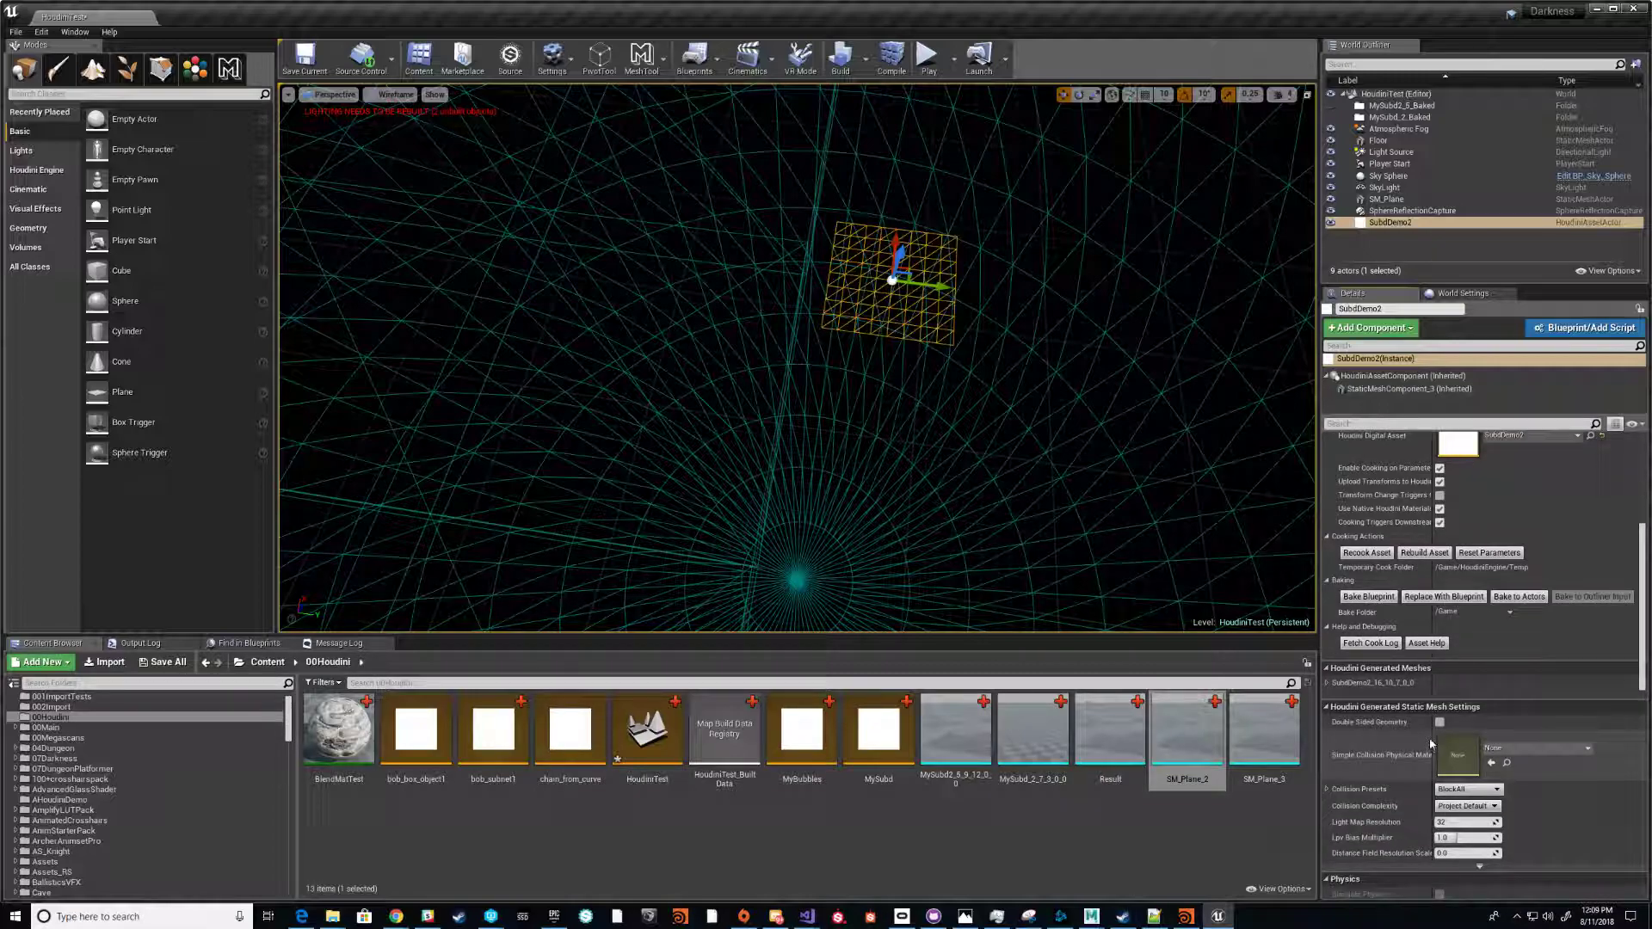
pyautogui.click(1500, 634)
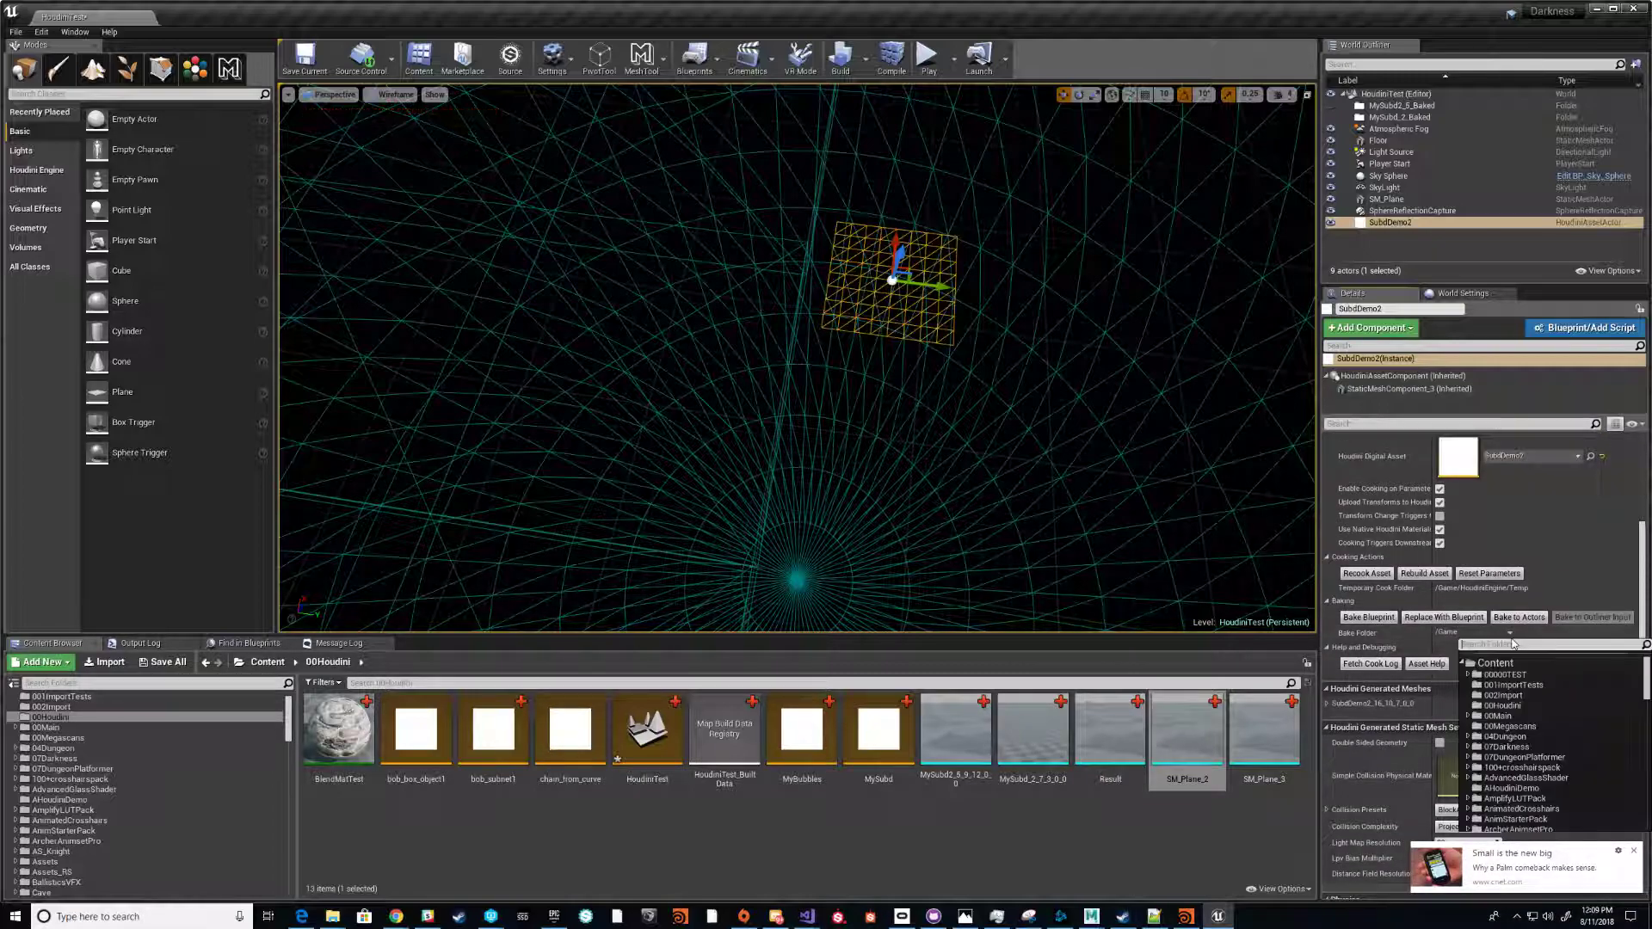
pyautogui.click(1503, 789)
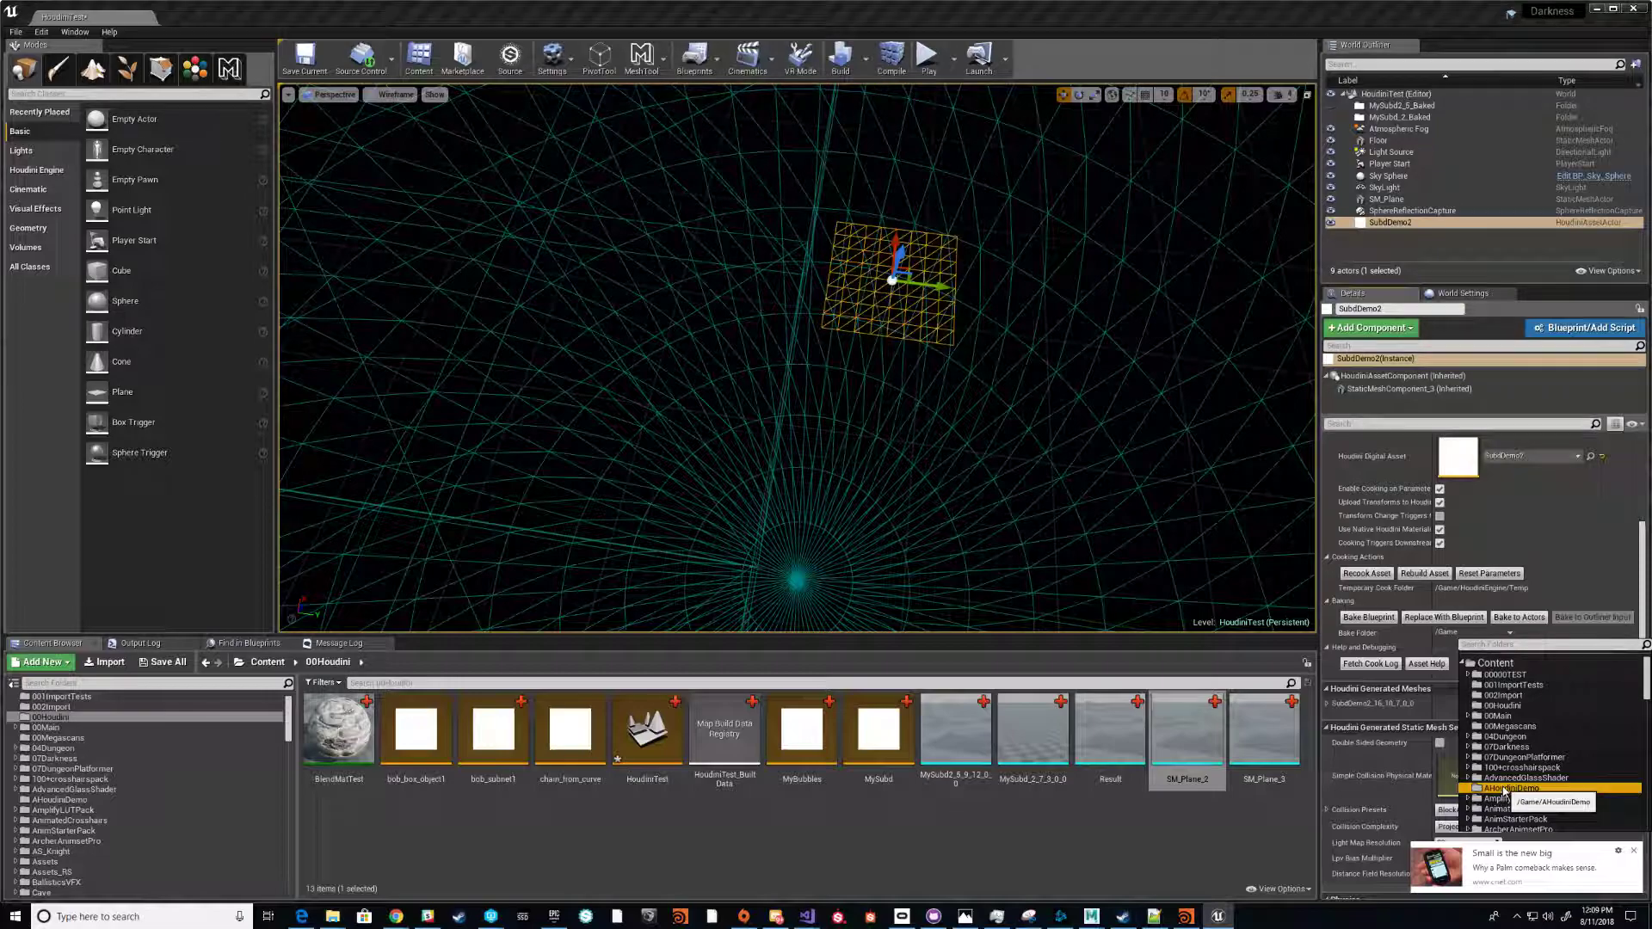
pyautogui.click(1350, 637)
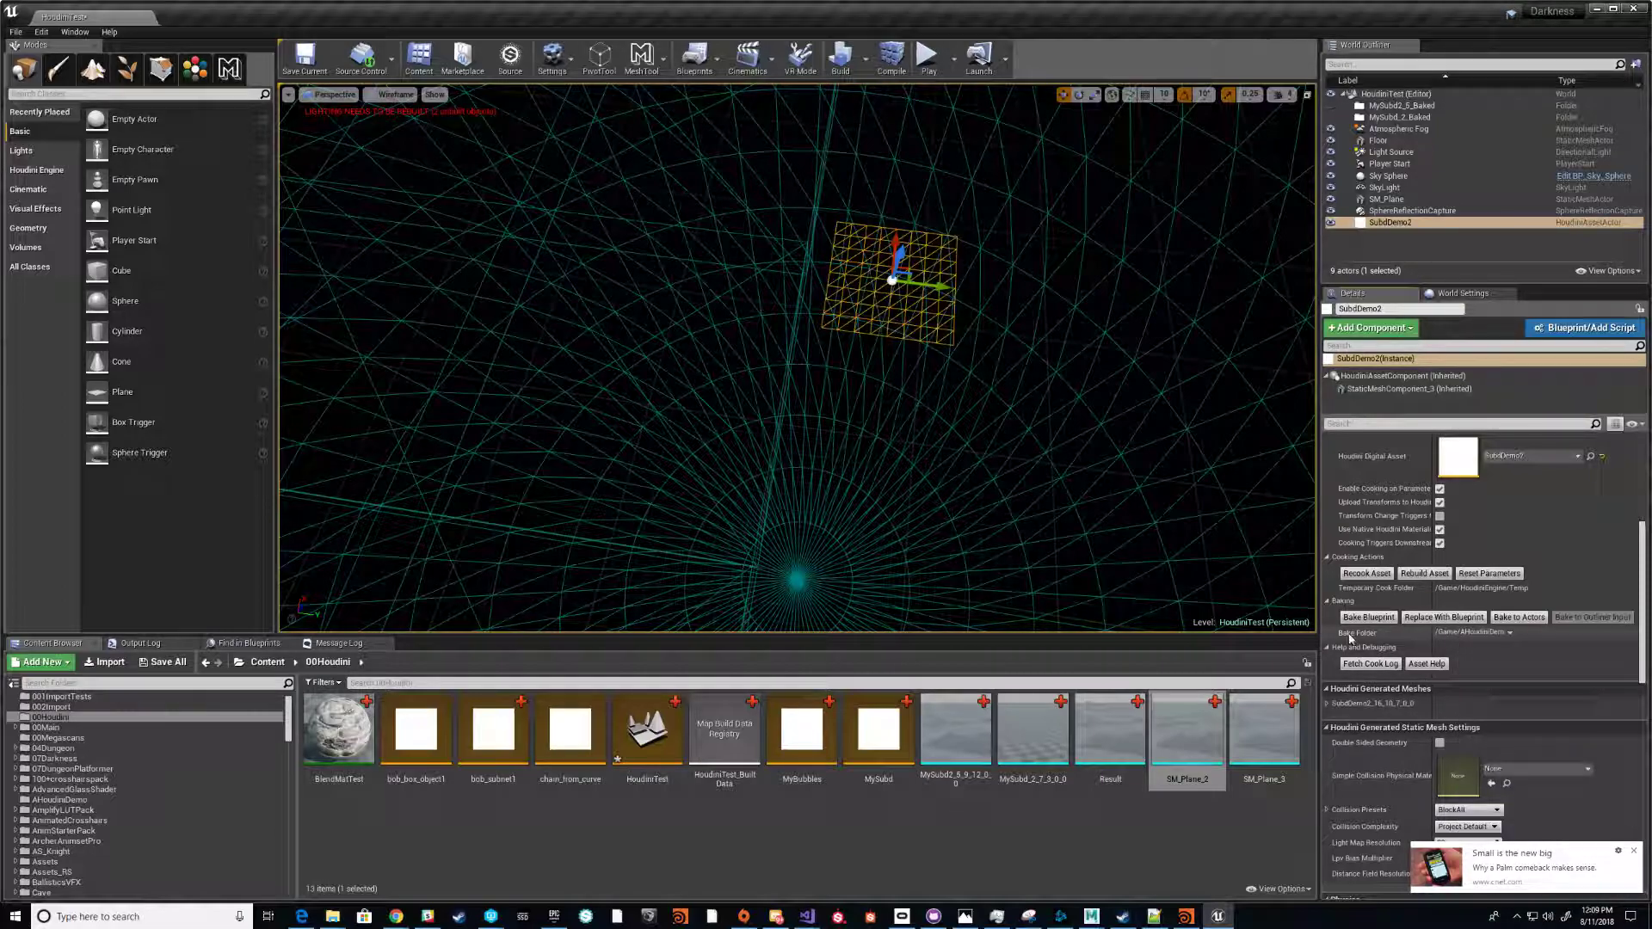
# Name the generated mesh Demo2Result, bake it, and show the AHoudiniDemo folder contents
pyautogui.click(1328, 703)
pyautogui.click(1480, 718)
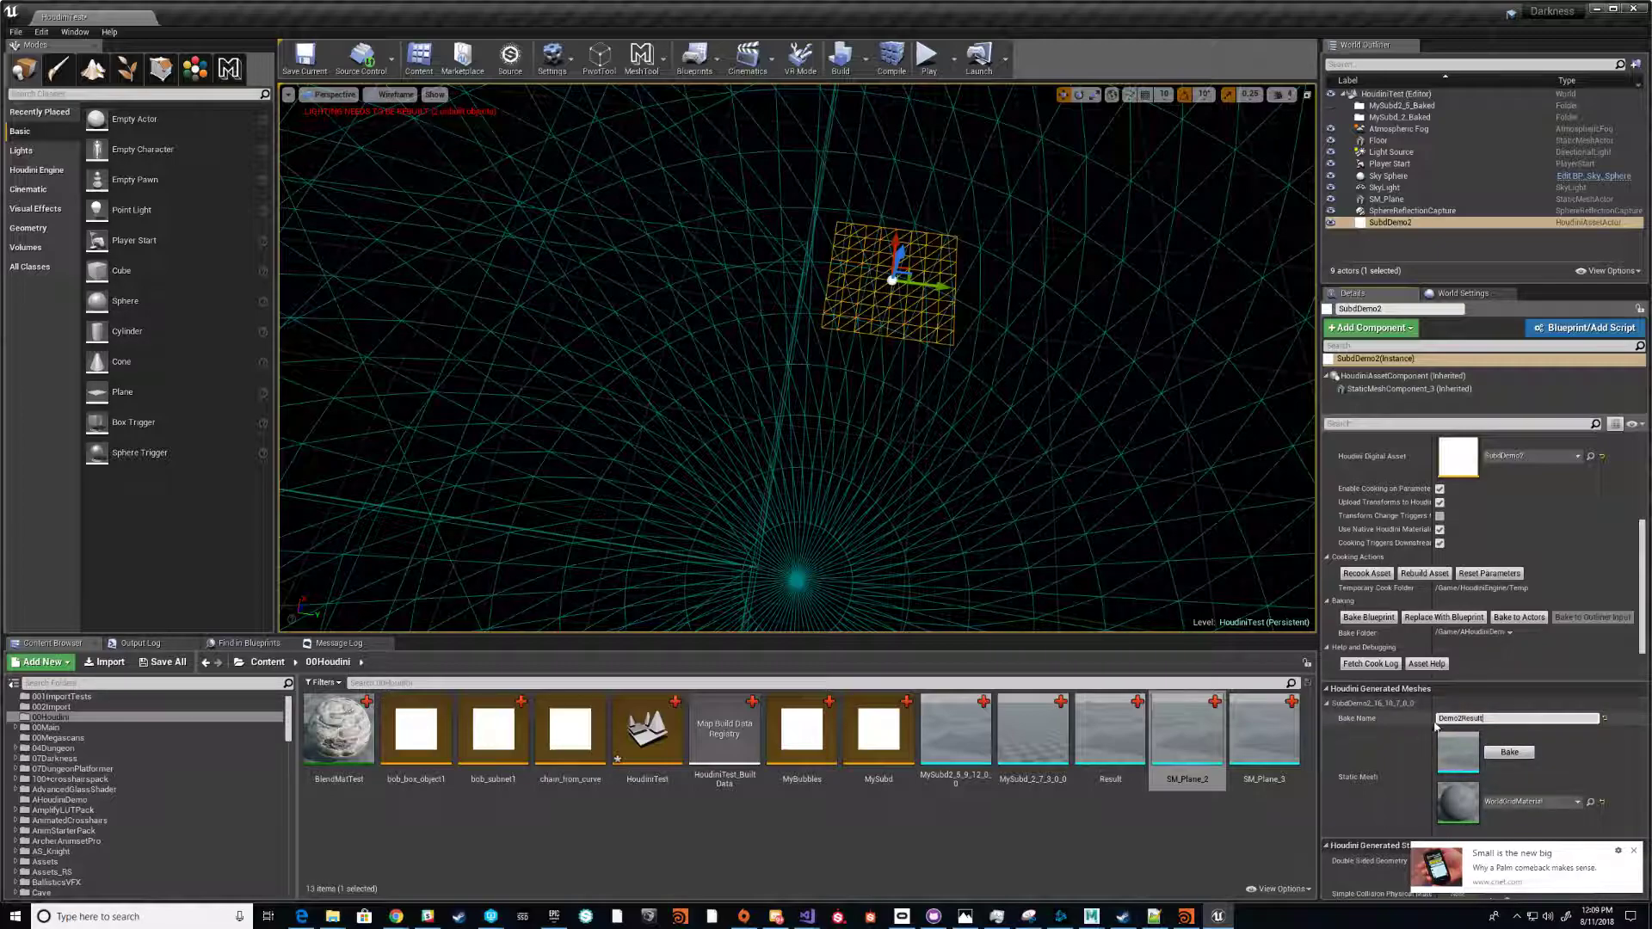
pyautogui.click(1509, 754)
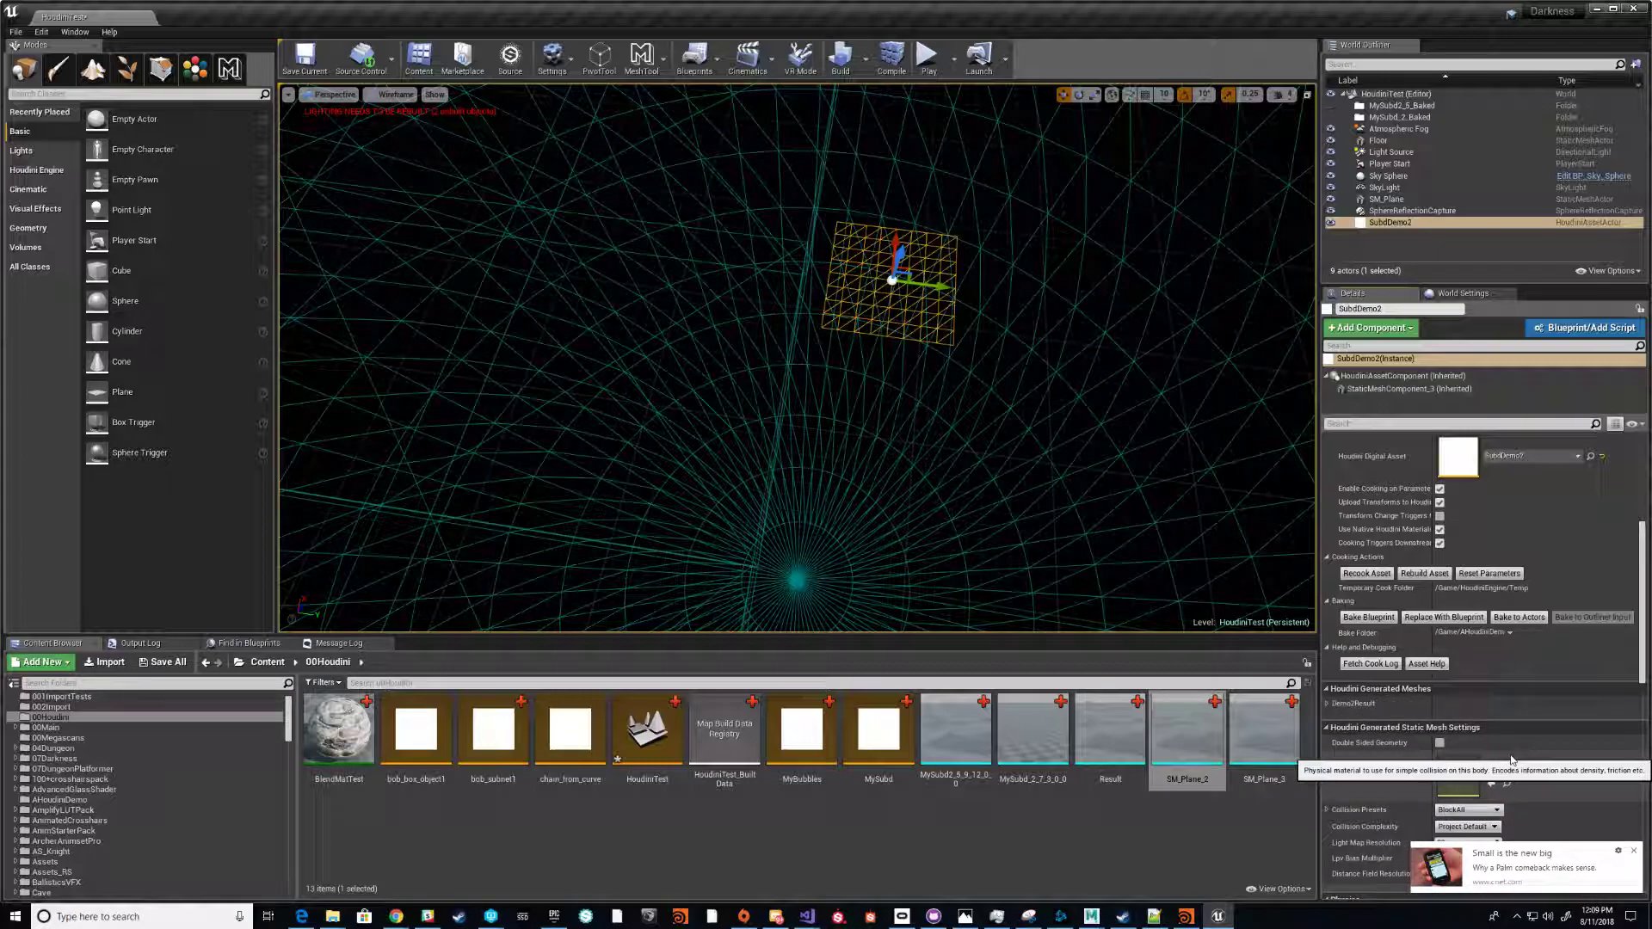
pyautogui.click(1335, 707)
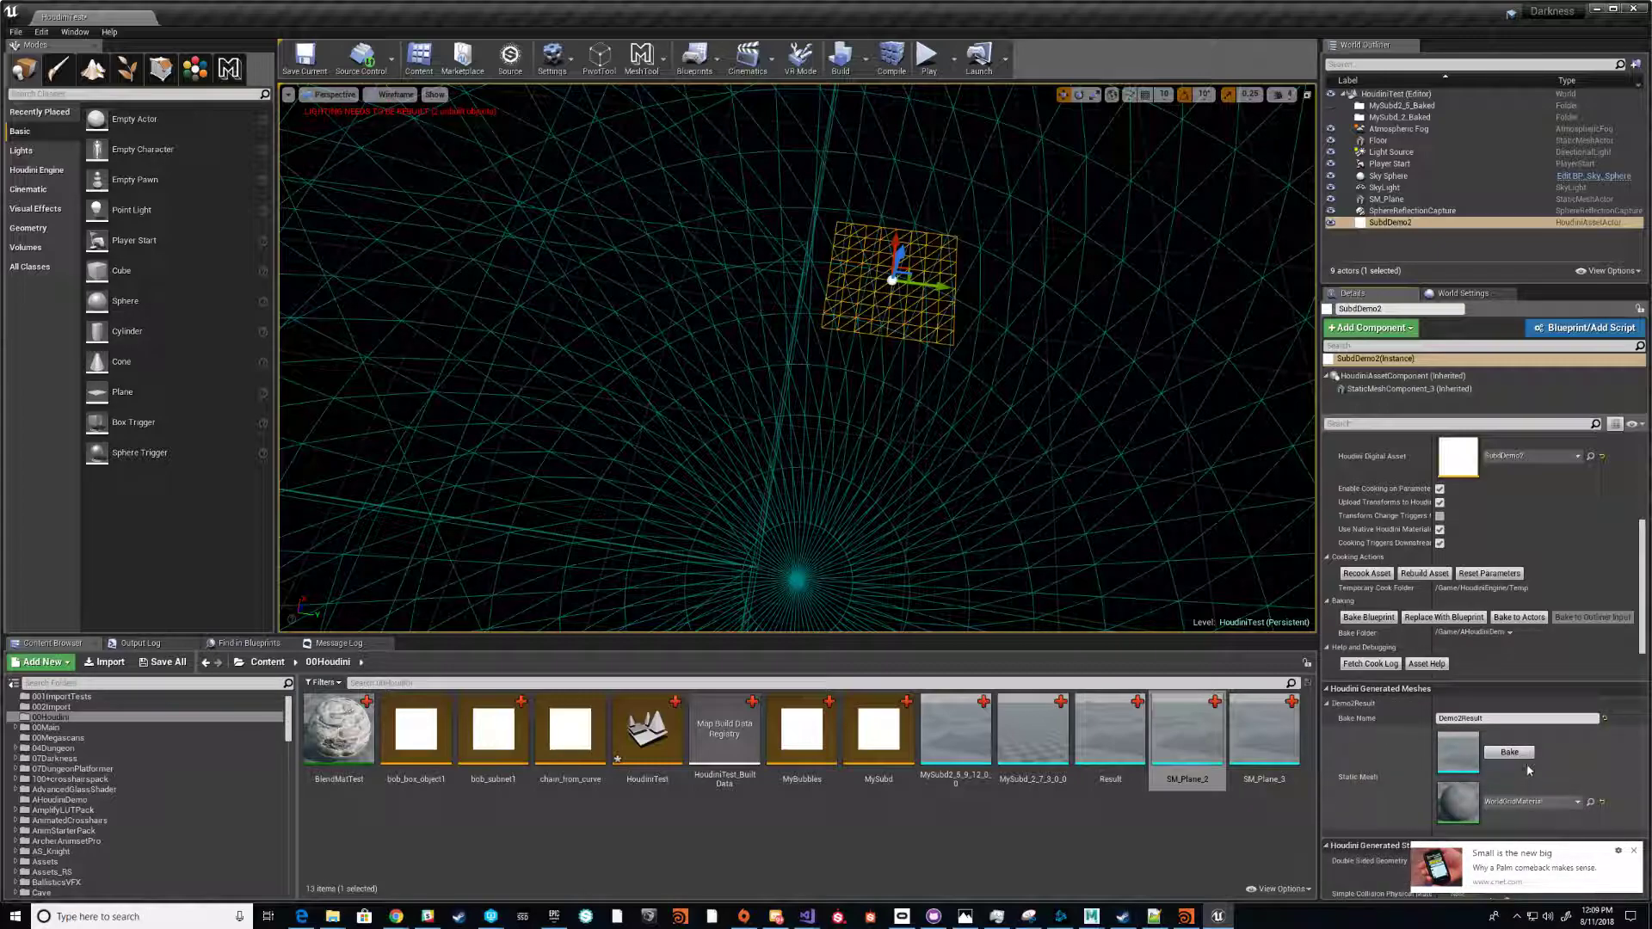
pyautogui.click(61, 799)
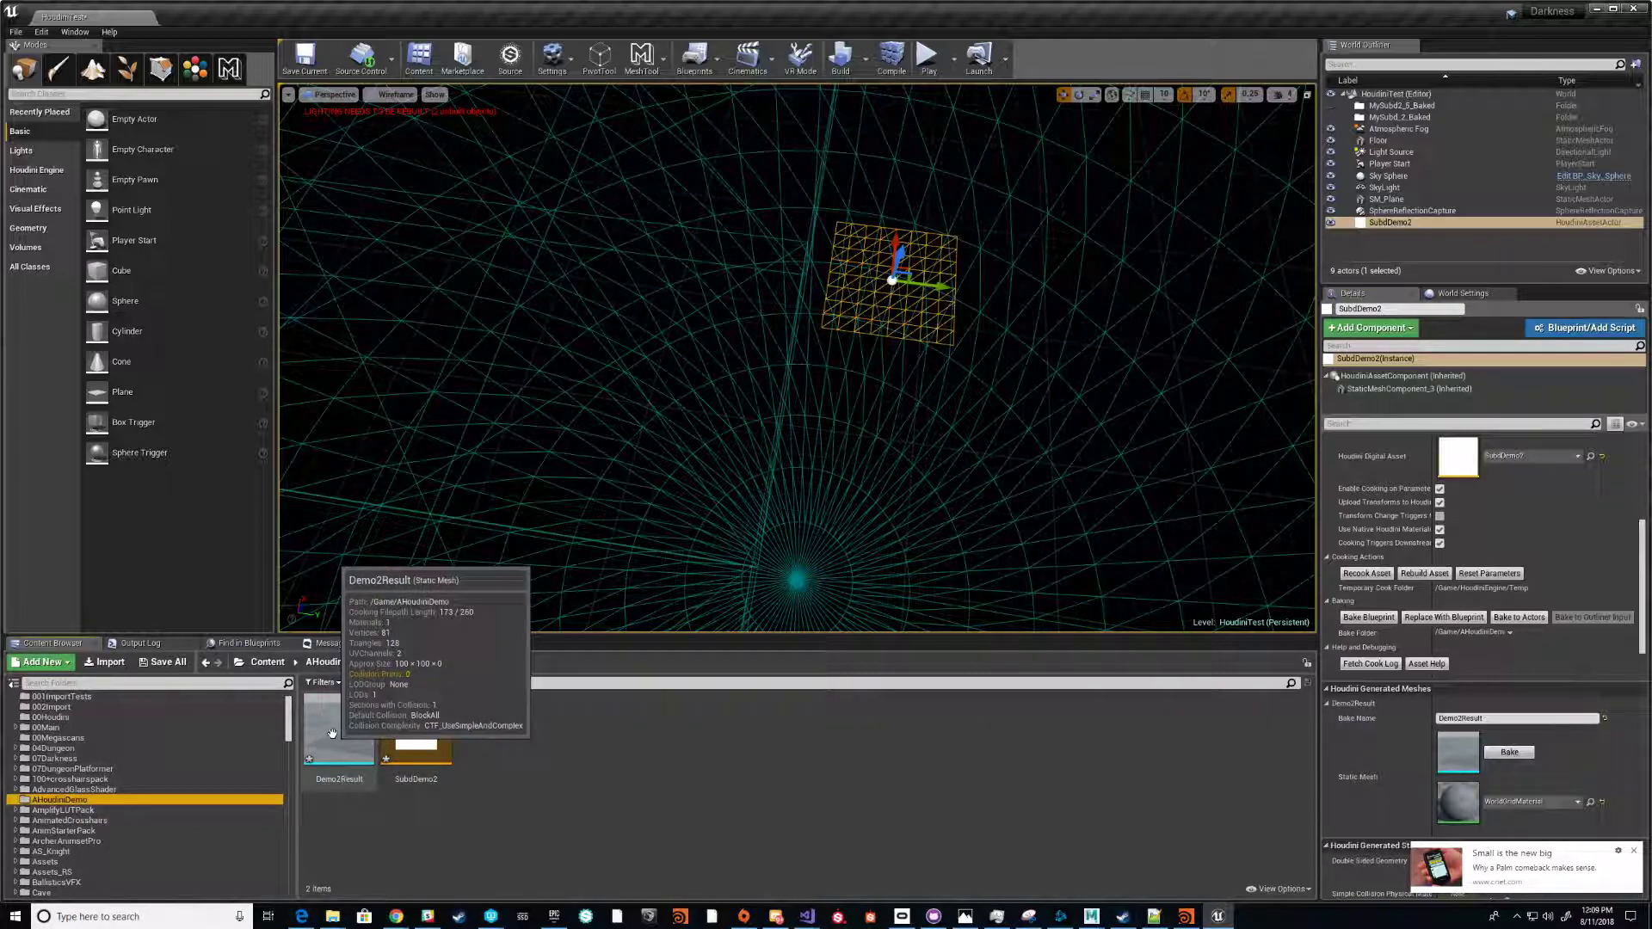
# Check Demo2Result's wireframe in the Static Mesh editor, then return the level view to Lit
pyautogui.doubleClick(323, 757)
pyautogui.click(421, 148)
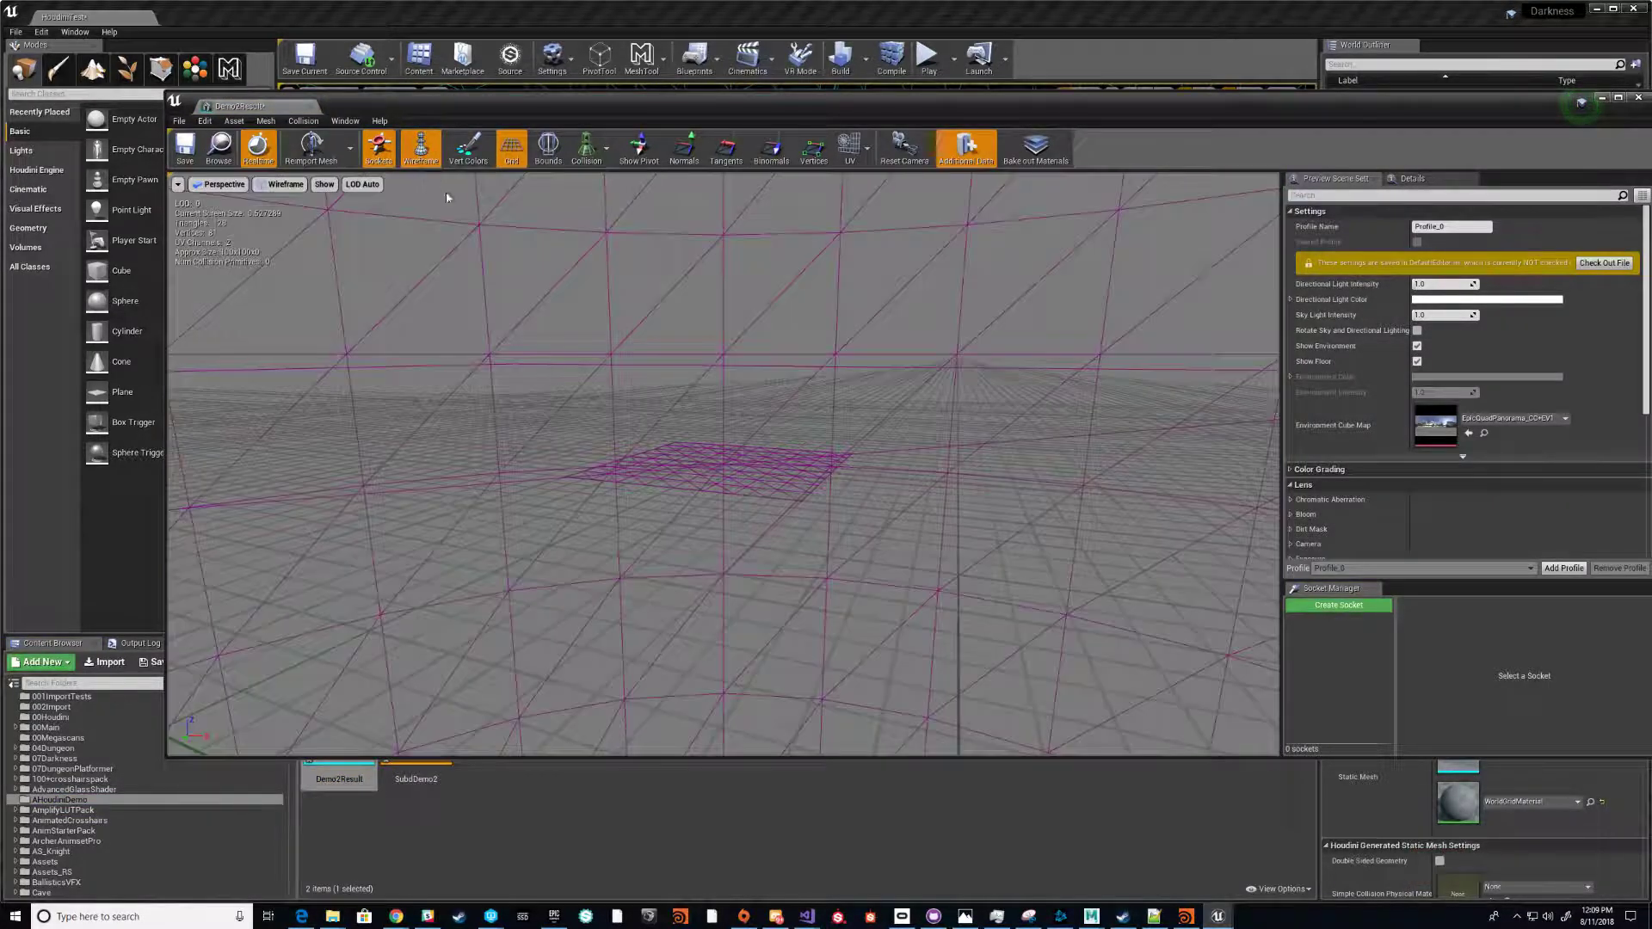
pyautogui.click(1638, 97)
pyautogui.click(393, 94)
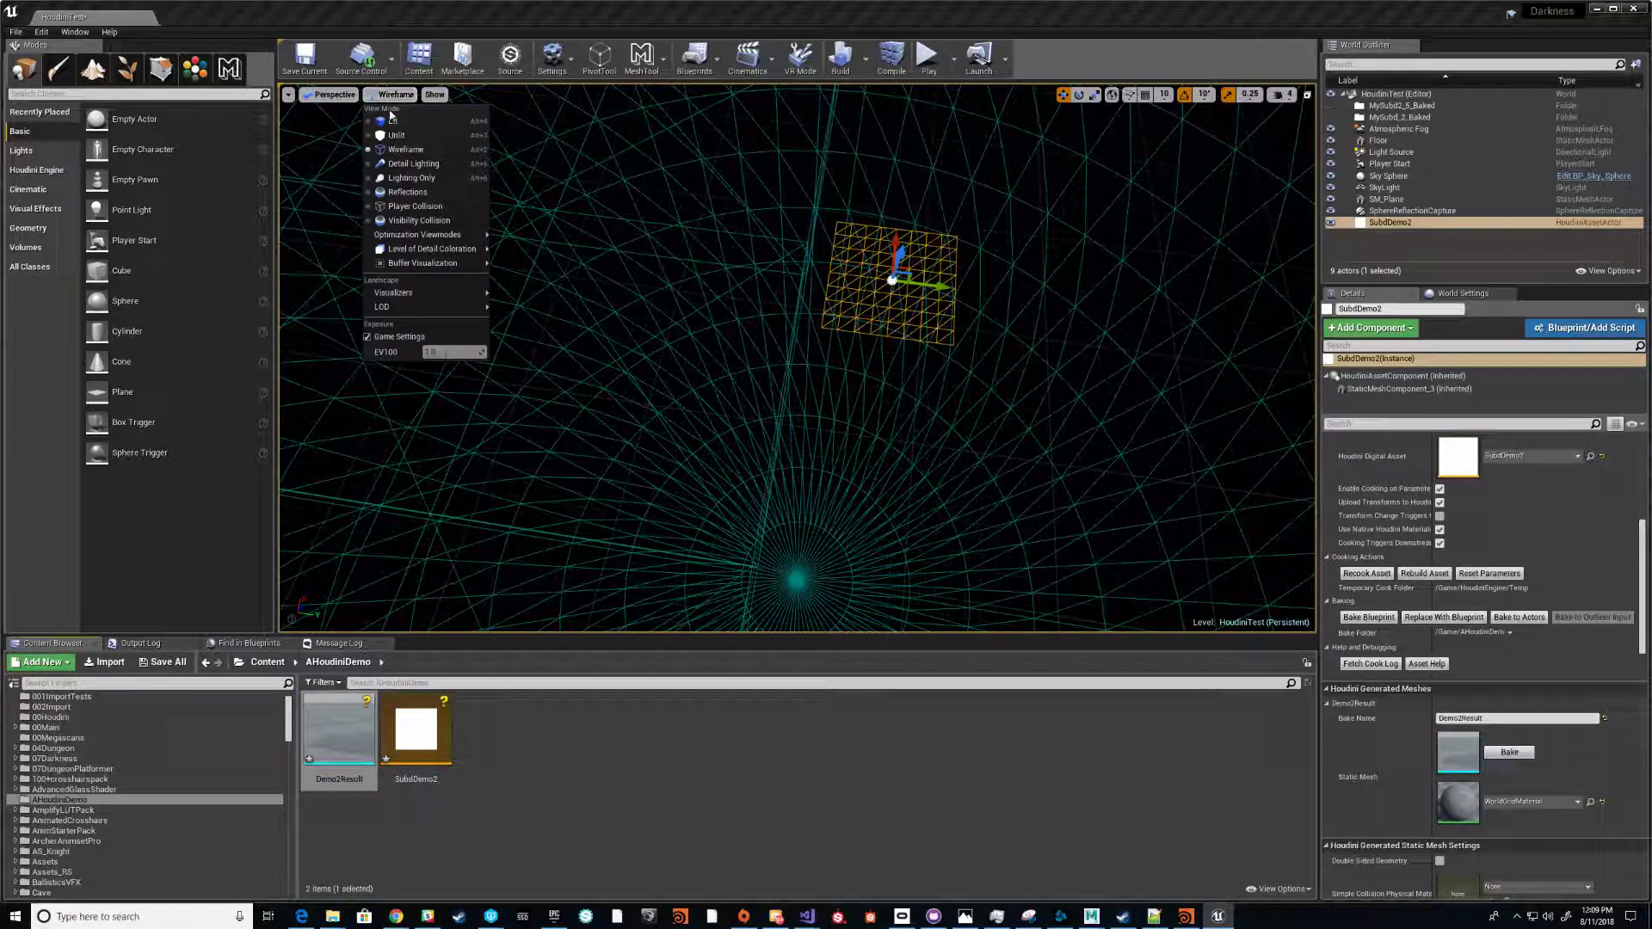
pyautogui.click(387, 121)
pyautogui.moveTo(777, 328); pyautogui.dragTo(778, 327, button='right')
# Place Demo2Result in the level and move, rotate and scale it into an upright panel beside the wall
pyautogui.moveTo(339, 735); pyautogui.dragTo(813, 222)
pyautogui.press('e')
pyautogui.press('w')
pyautogui.press('e')
pyautogui.press('r')
pyautogui.press('w')
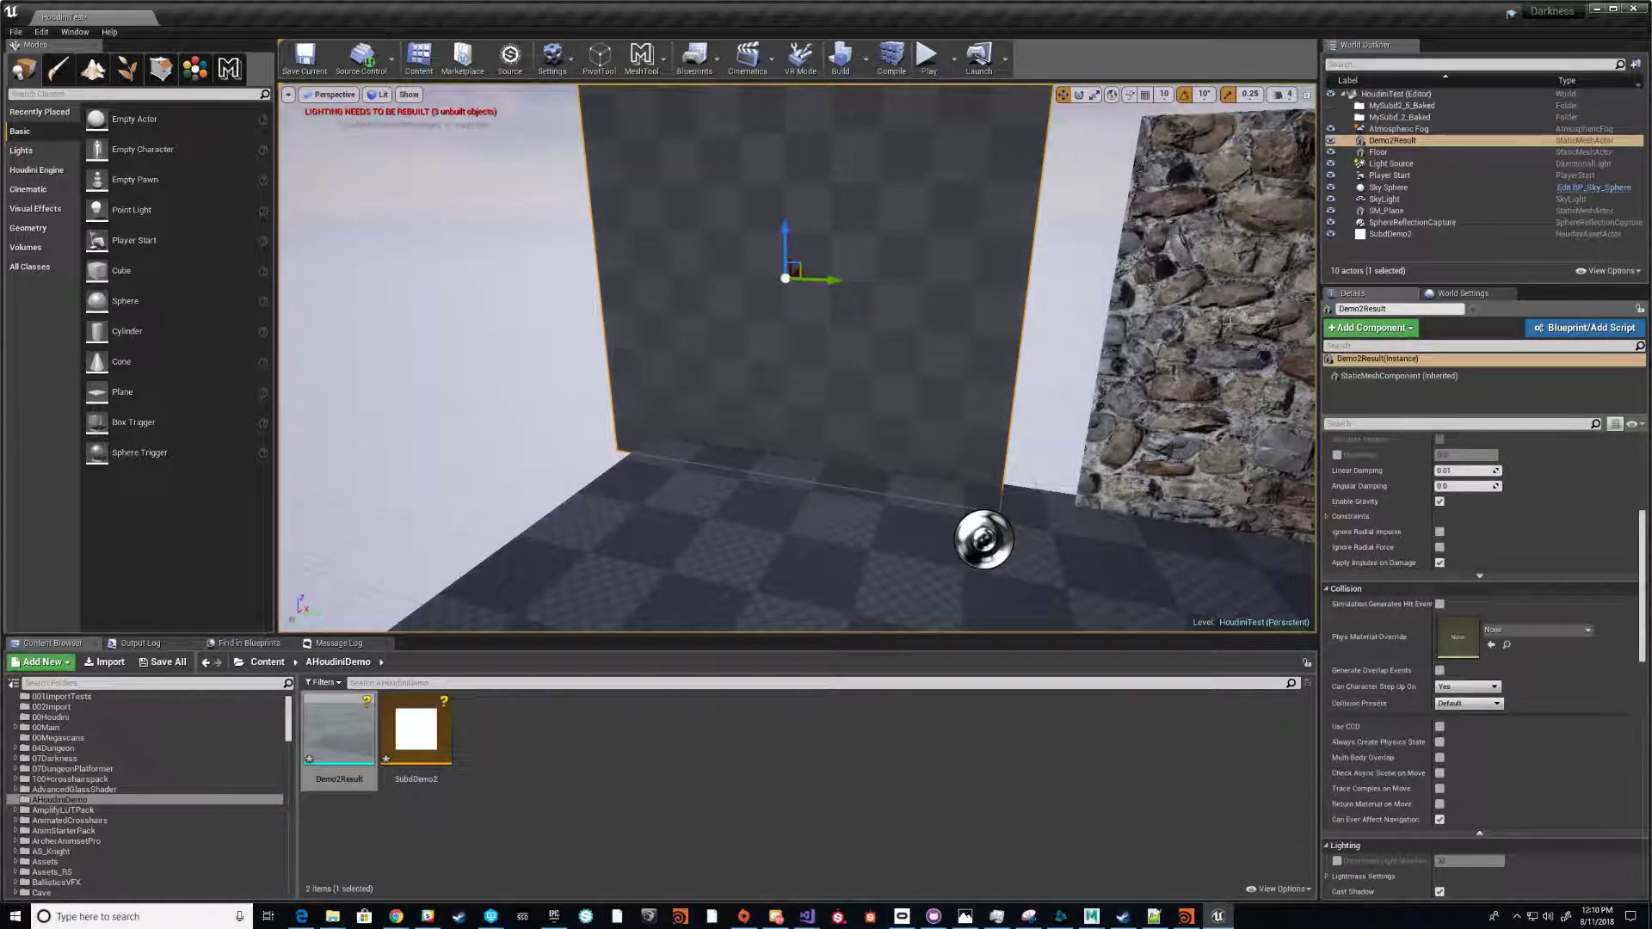
pyautogui.click(1229, 323)
# Locate SM_Plane's BlendMatTest material in the Content Browser and bring the wall into view
pyautogui.scroll(5, 1555, 571)
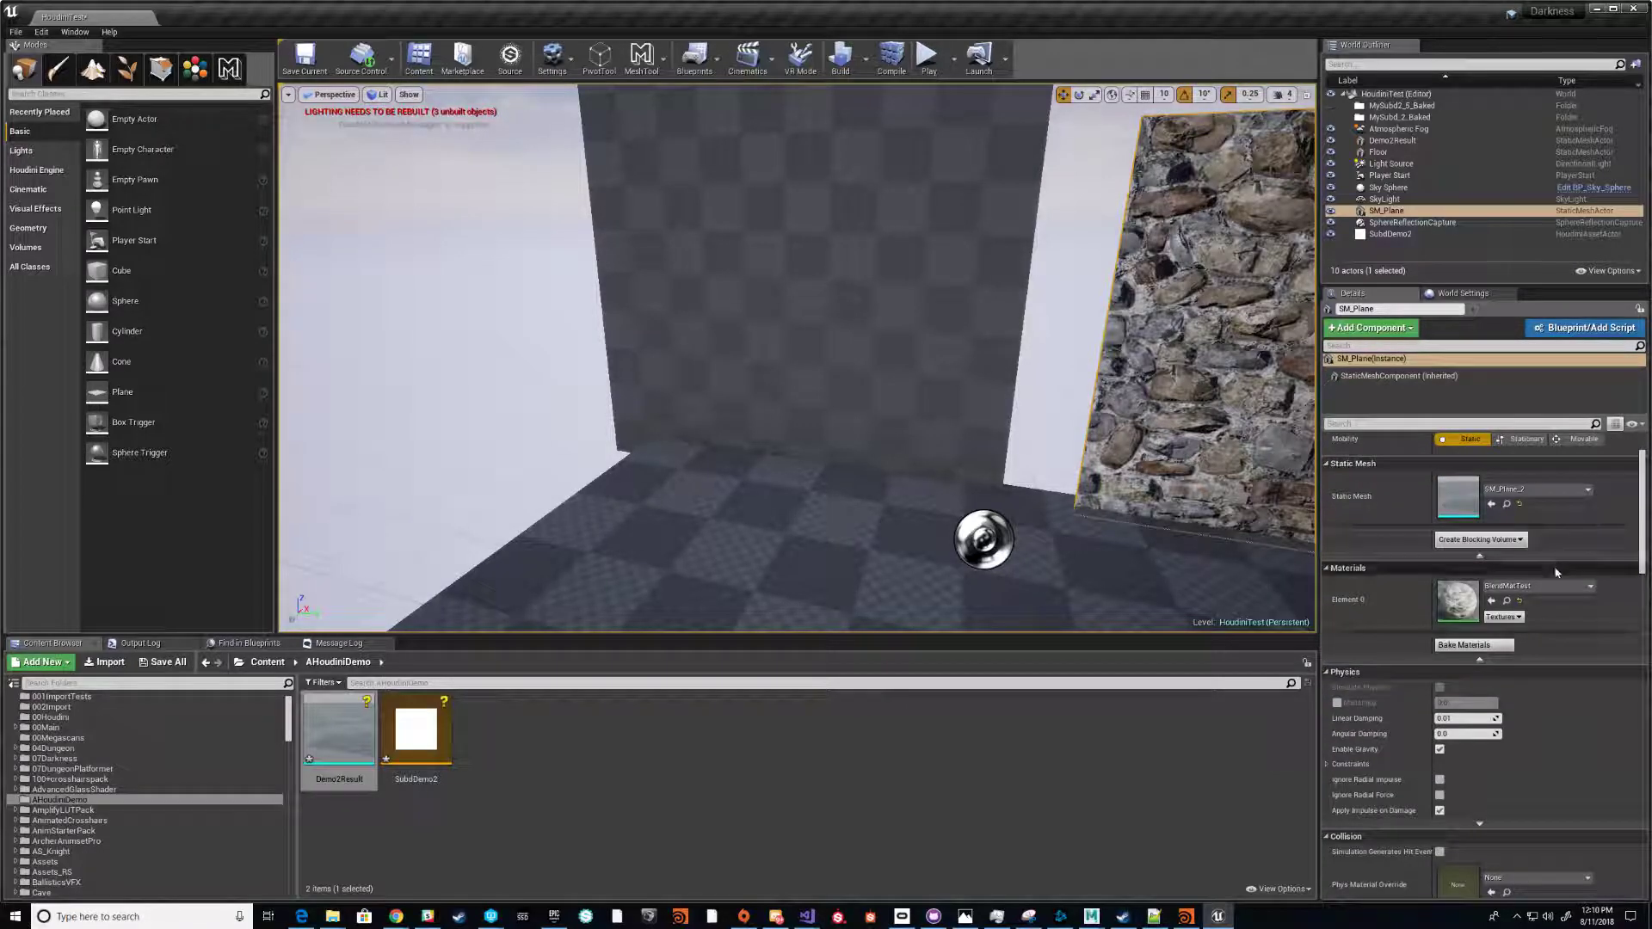
pyautogui.click(1506, 600)
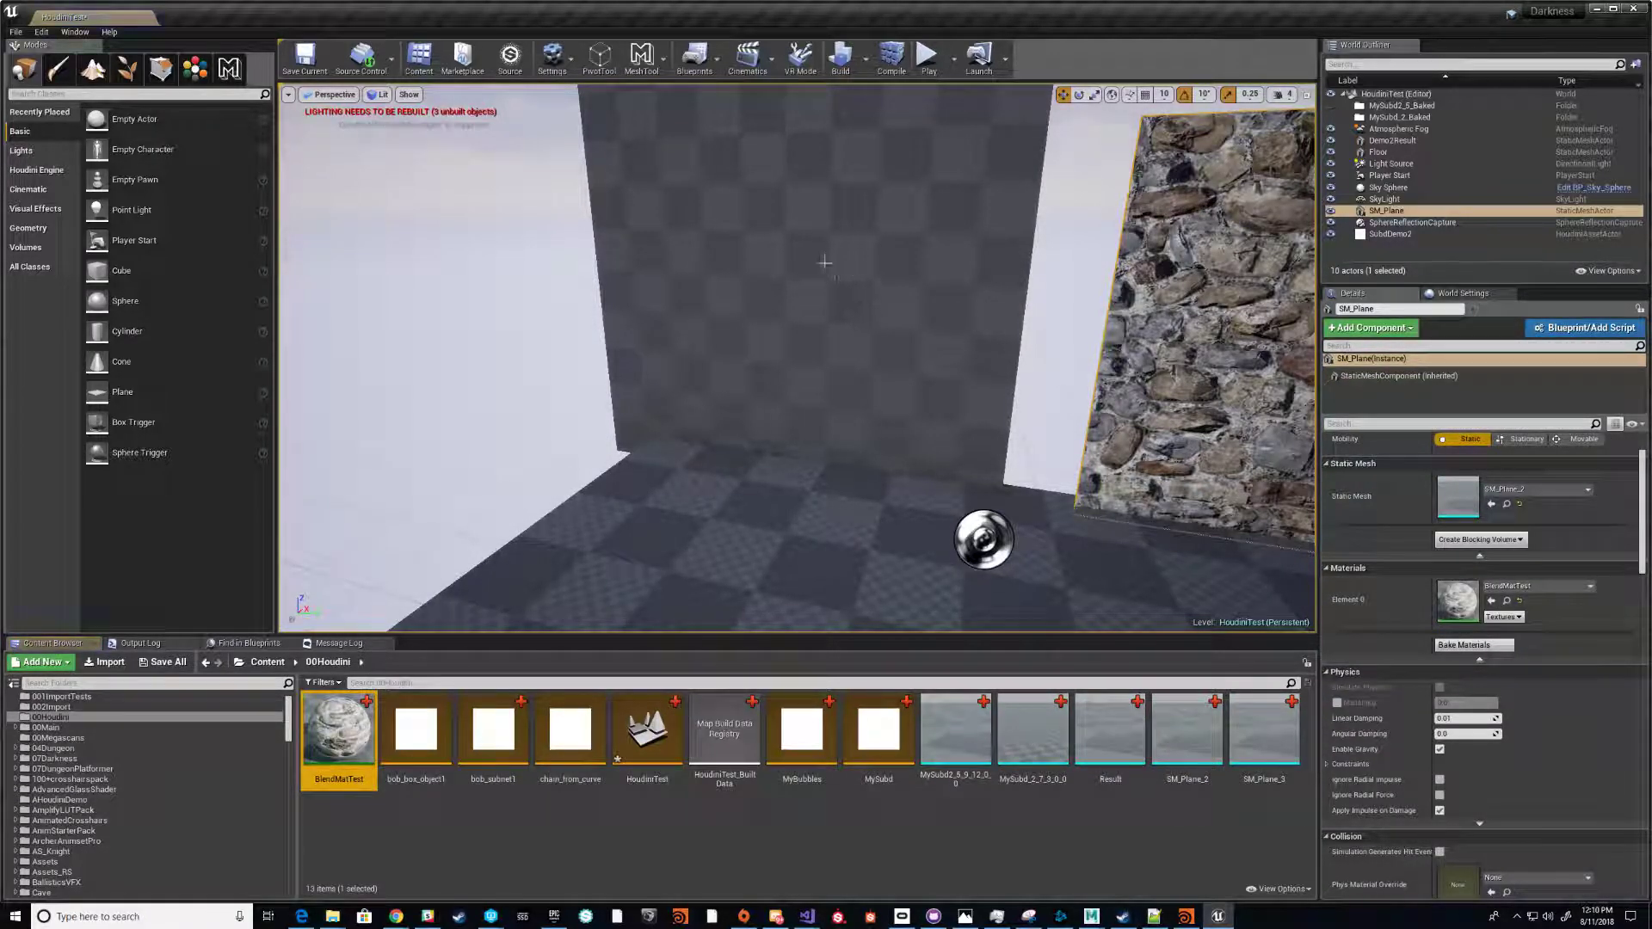
pyautogui.moveTo(824, 263); pyautogui.dragTo(813, 265, button='right')
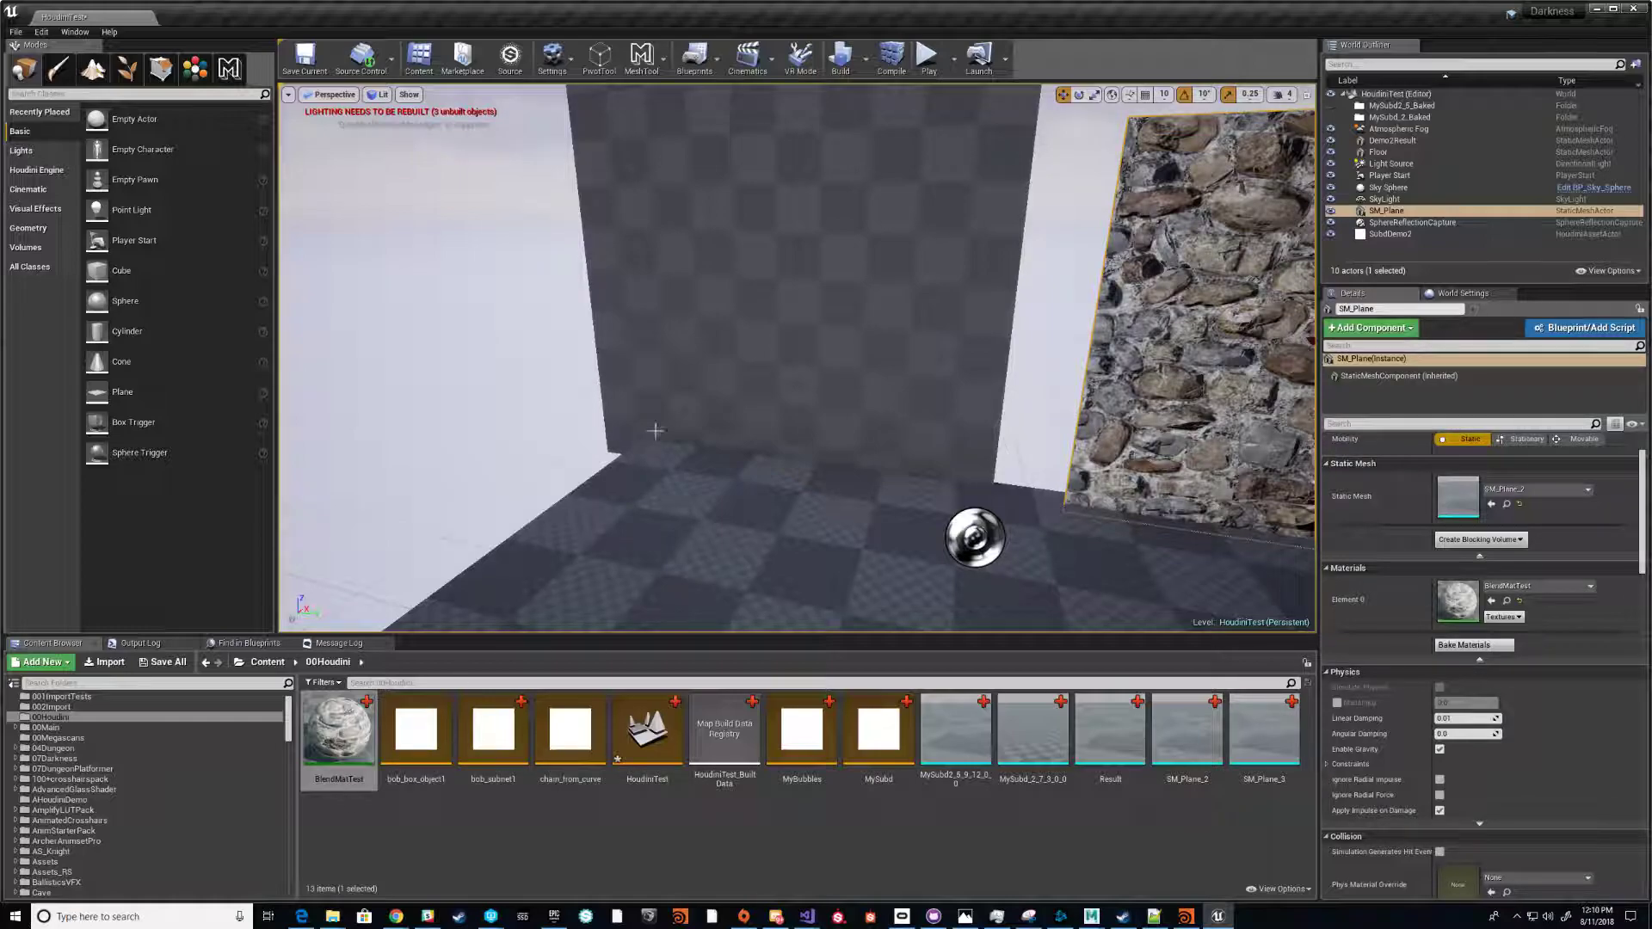
pyautogui.press('s')
pyautogui.moveTo(655, 430); pyautogui.dragTo(655, 408, button='right')
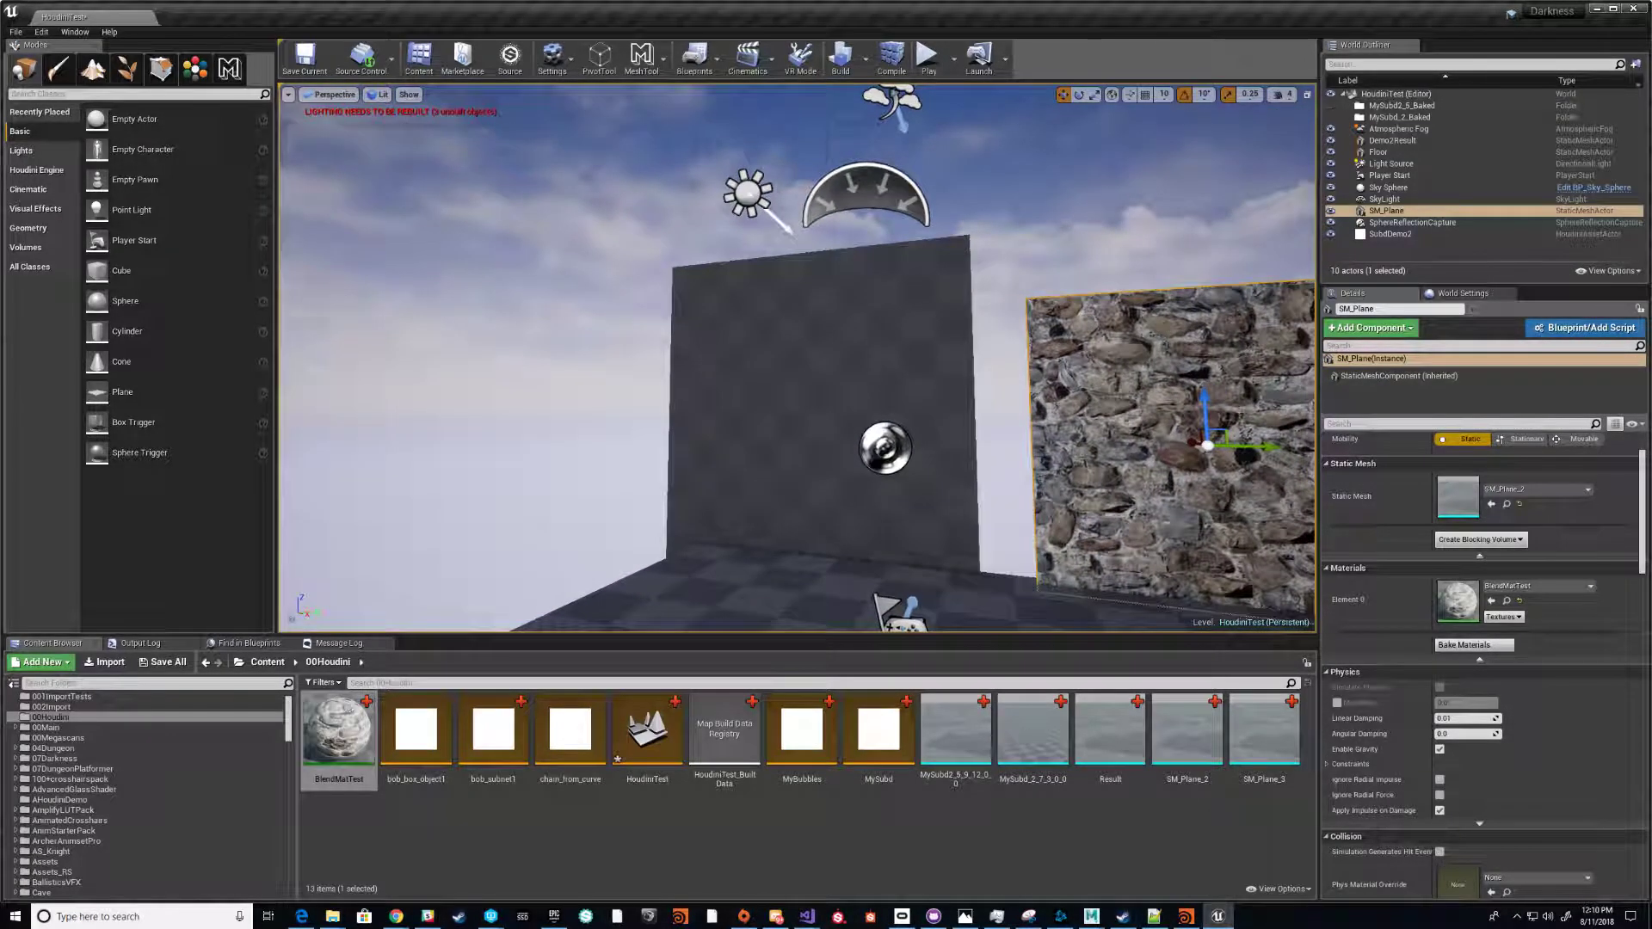
# Drag BlendMatTest onto Demo2Result's Element 0, focus on it, and enter Mesh Paint mode
pyautogui.click(826, 405)
pyautogui.moveTo(339, 731); pyautogui.dragTo(1479, 600)
pyautogui.press('f')
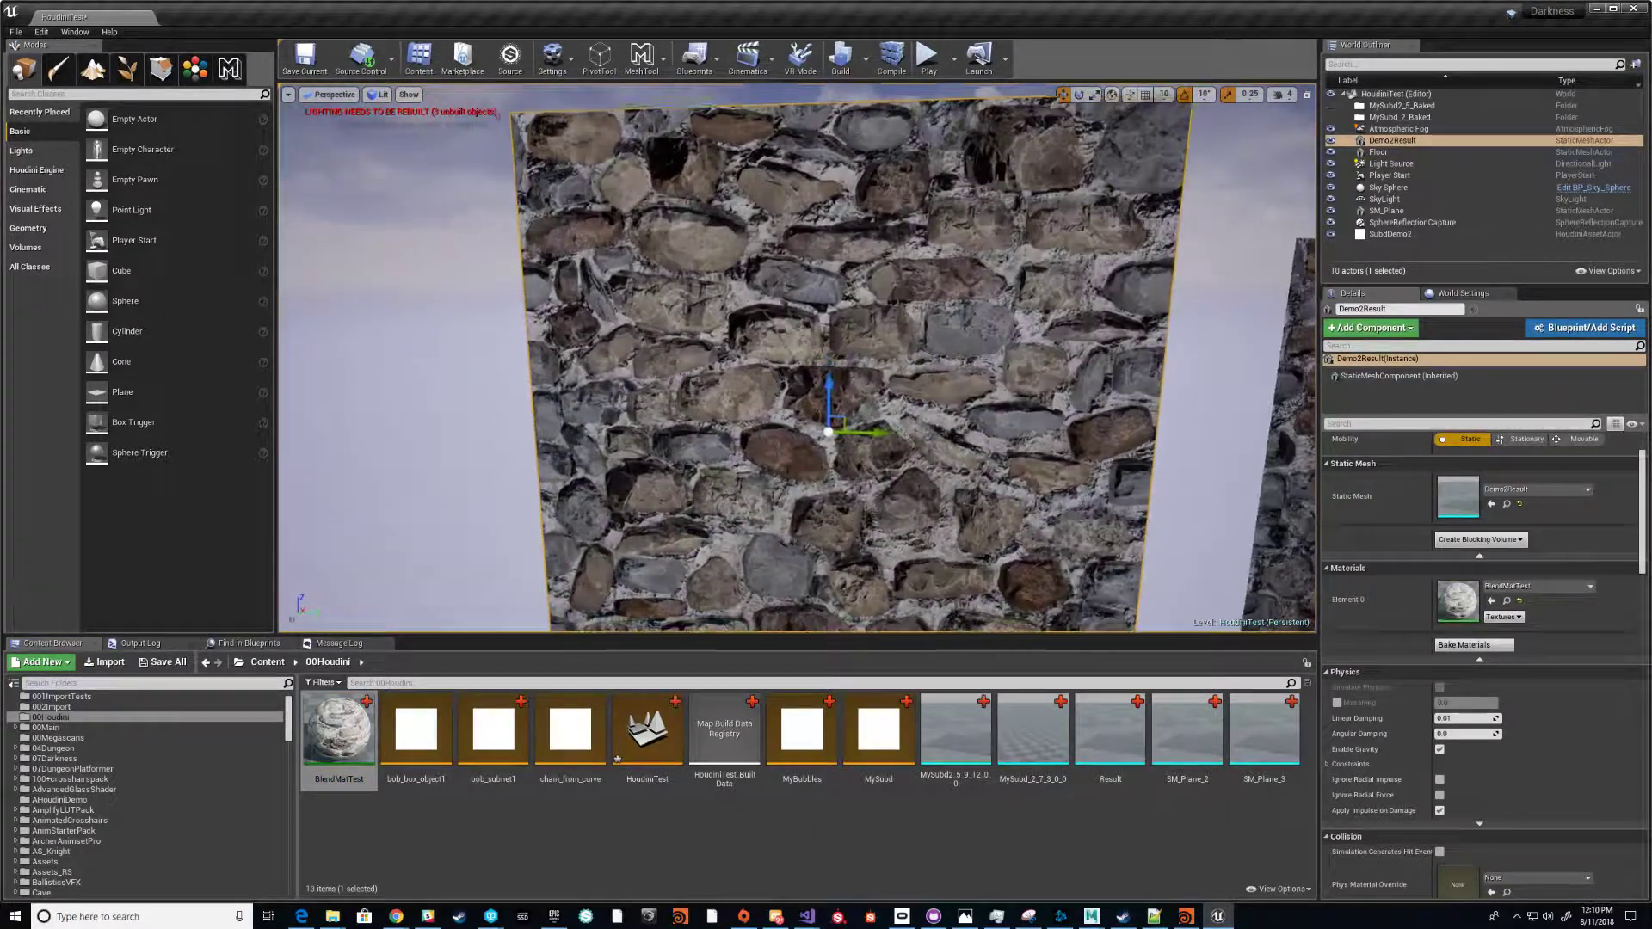
pyautogui.click(60, 73)
# Paint vertex-colour strokes across the wall's upper left and centre
pyautogui.scroll(-2, 633, 413)
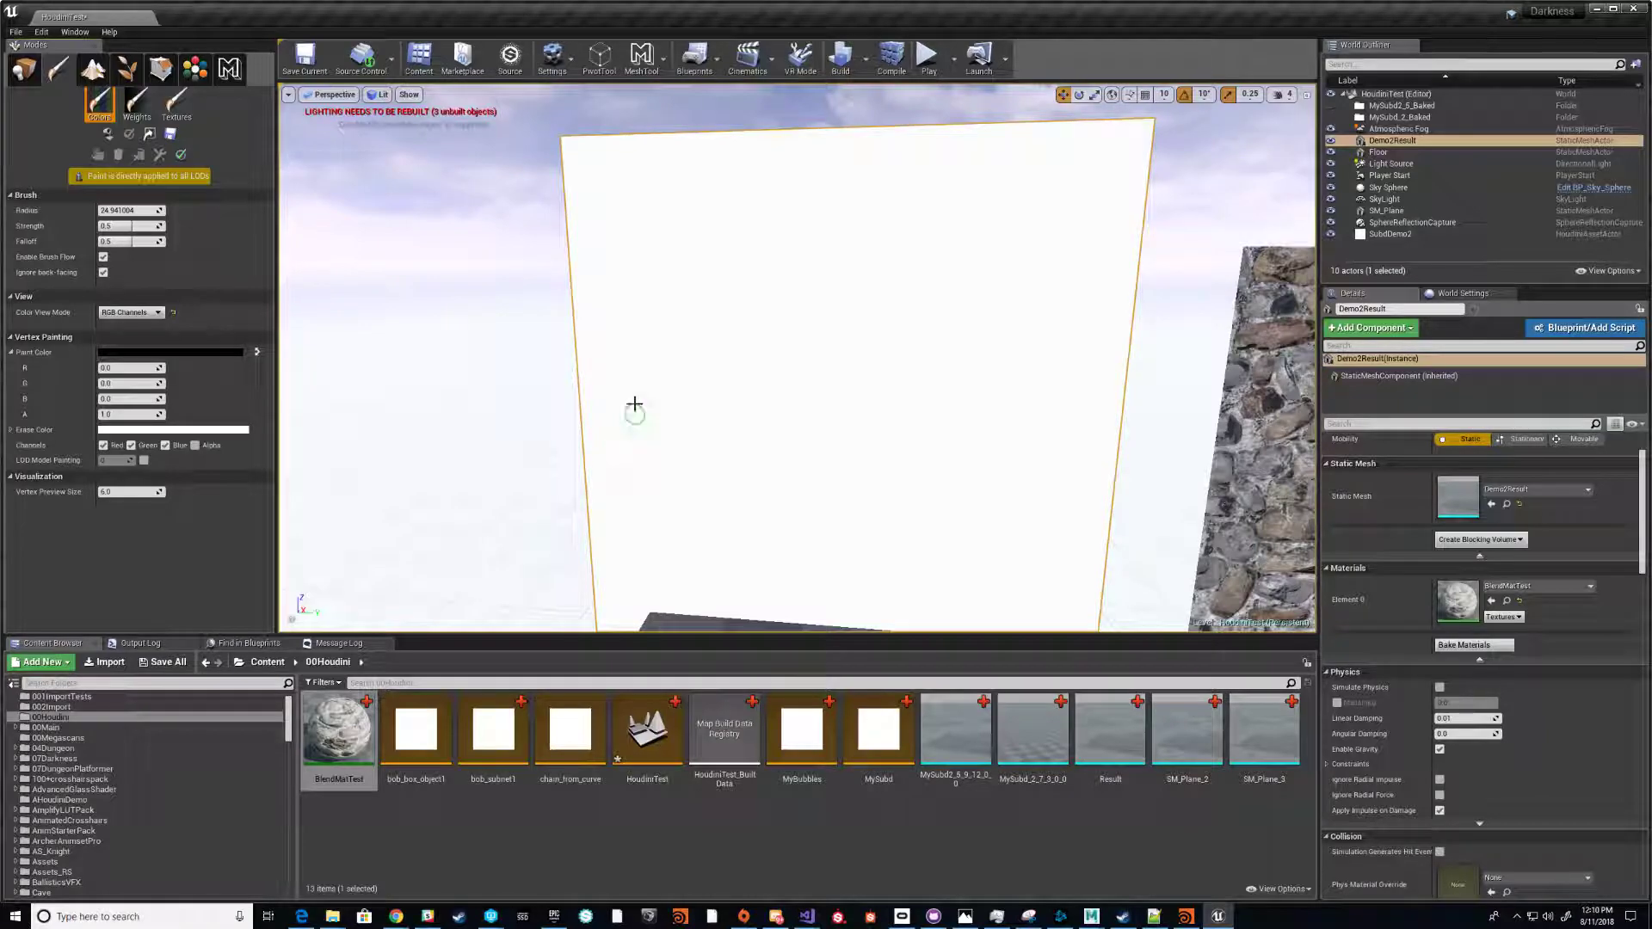
pyautogui.moveTo(606, 301); pyautogui.dragTo(662, 250)
pyautogui.moveTo(680, 370)
pyautogui.mouseDown()
pyautogui.moveTo(751, 318)
pyautogui.moveTo(701, 344)
pyautogui.moveTo(727, 406)
pyautogui.moveTo(699, 349)
pyautogui.mouseUp()
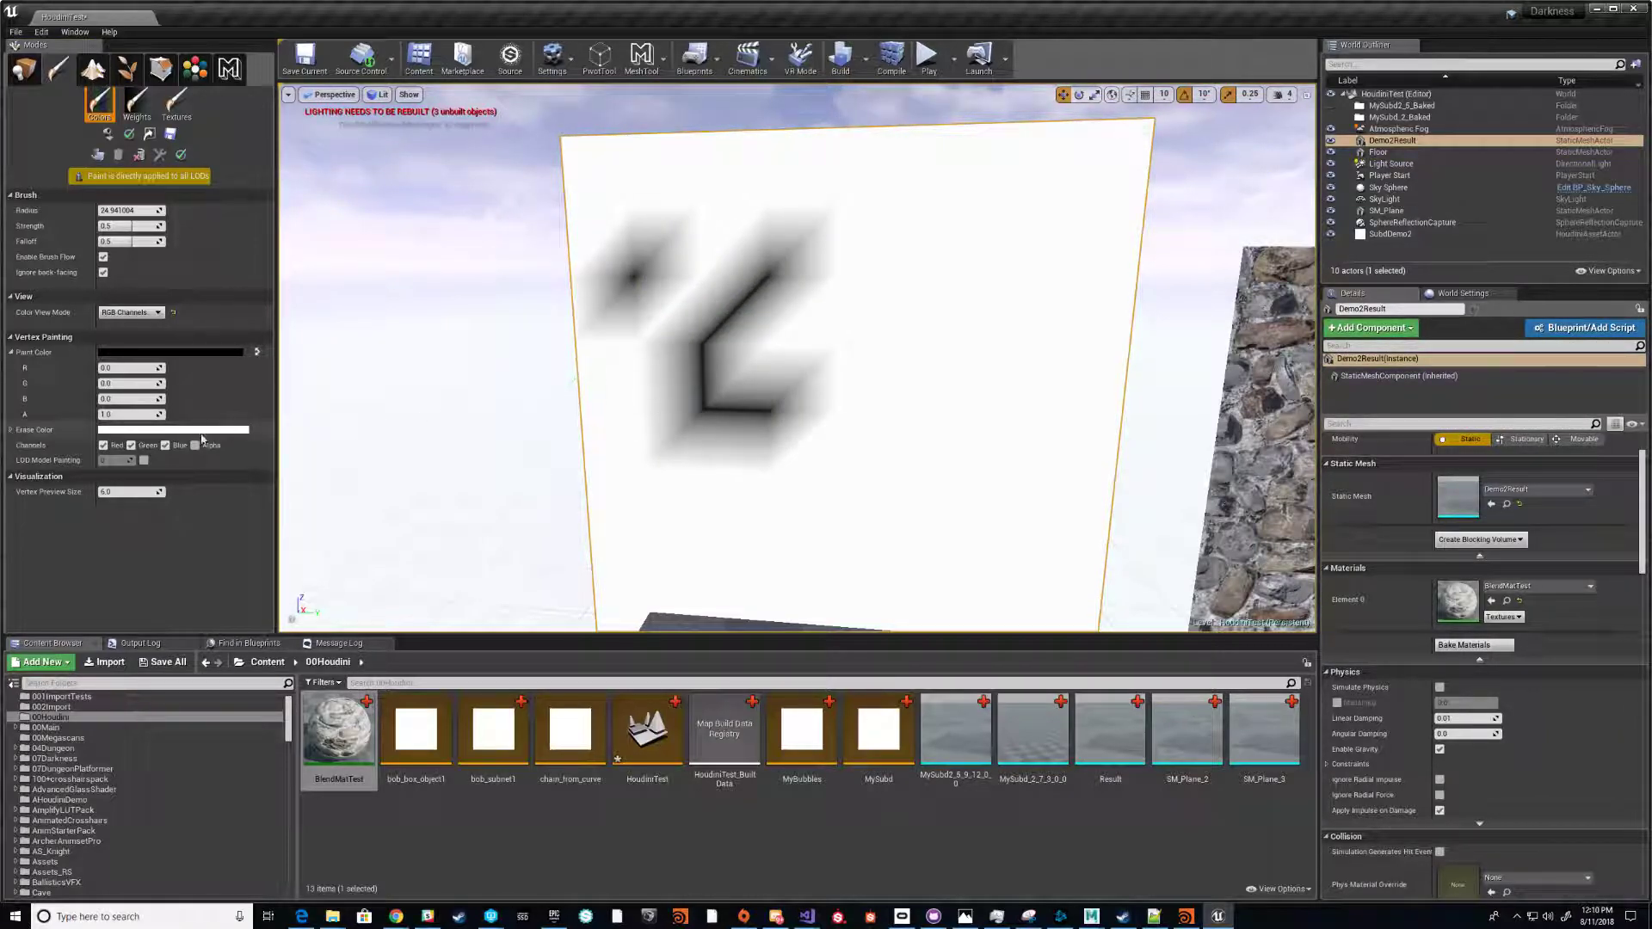
# Set Color View Mode to Off, extend the sandy blend up-right, then show the AHoudiniDemo folder
pyautogui.click(129, 313)
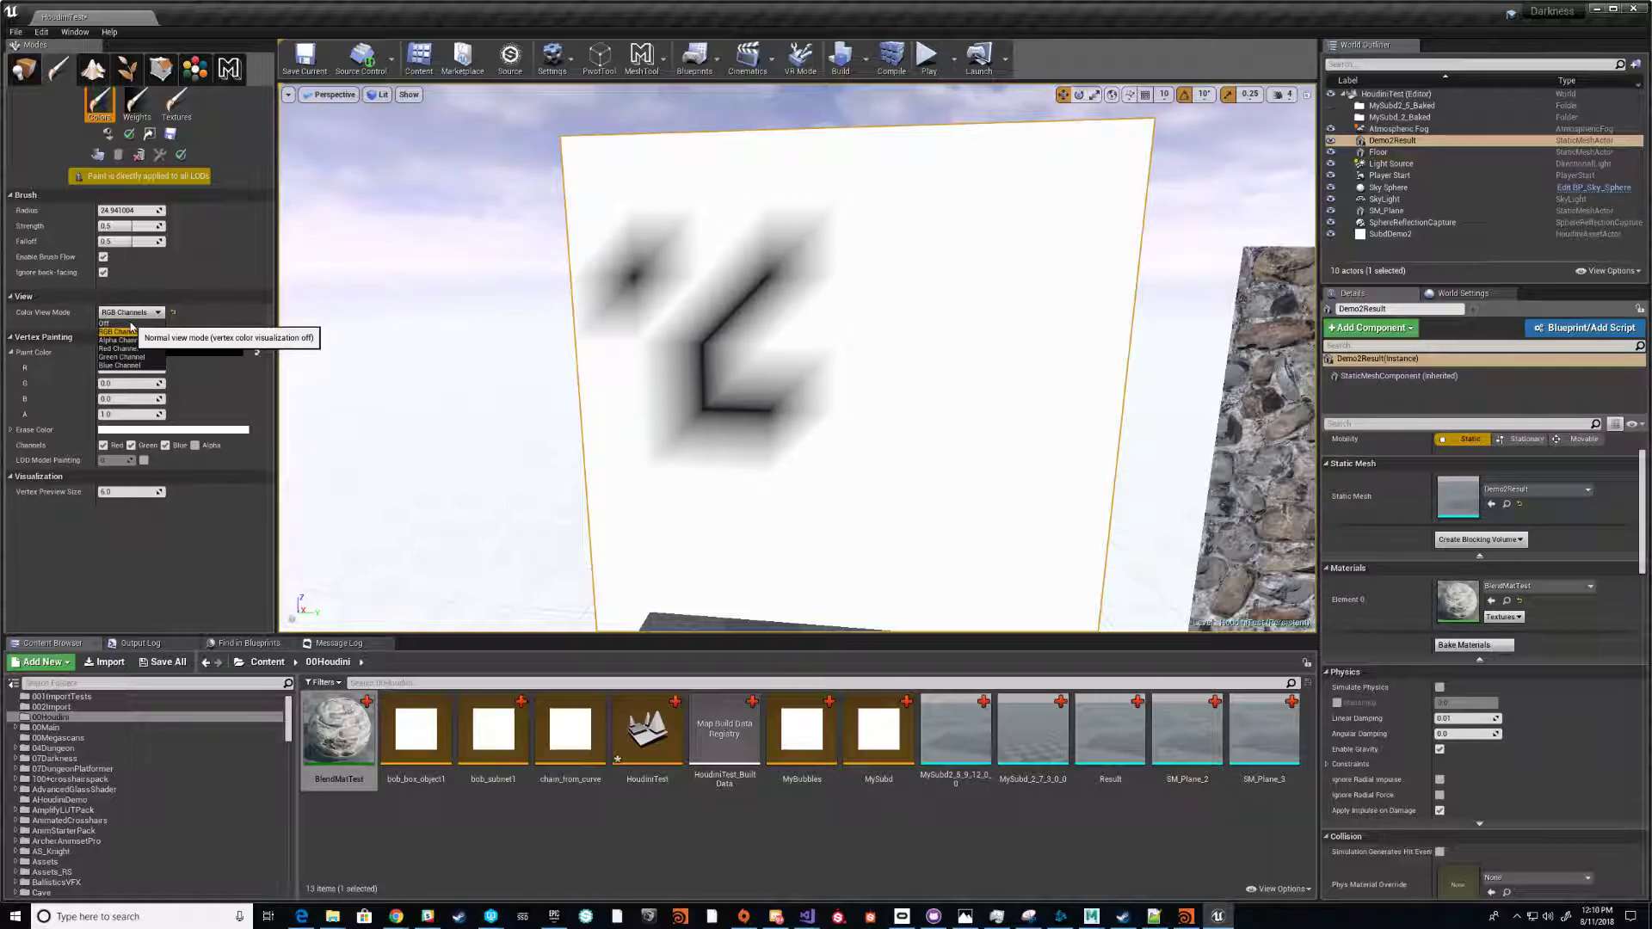
pyautogui.click(131, 324)
pyautogui.moveTo(709, 379)
pyautogui.mouseDown()
pyautogui.moveTo(783, 331)
pyautogui.moveTo(836, 356)
pyautogui.moveTo(860, 303)
pyautogui.moveTo(815, 303)
pyautogui.moveTo(912, 258)
pyautogui.moveTo(993, 407)
pyautogui.moveTo(1080, 469)
pyautogui.mouseUp()
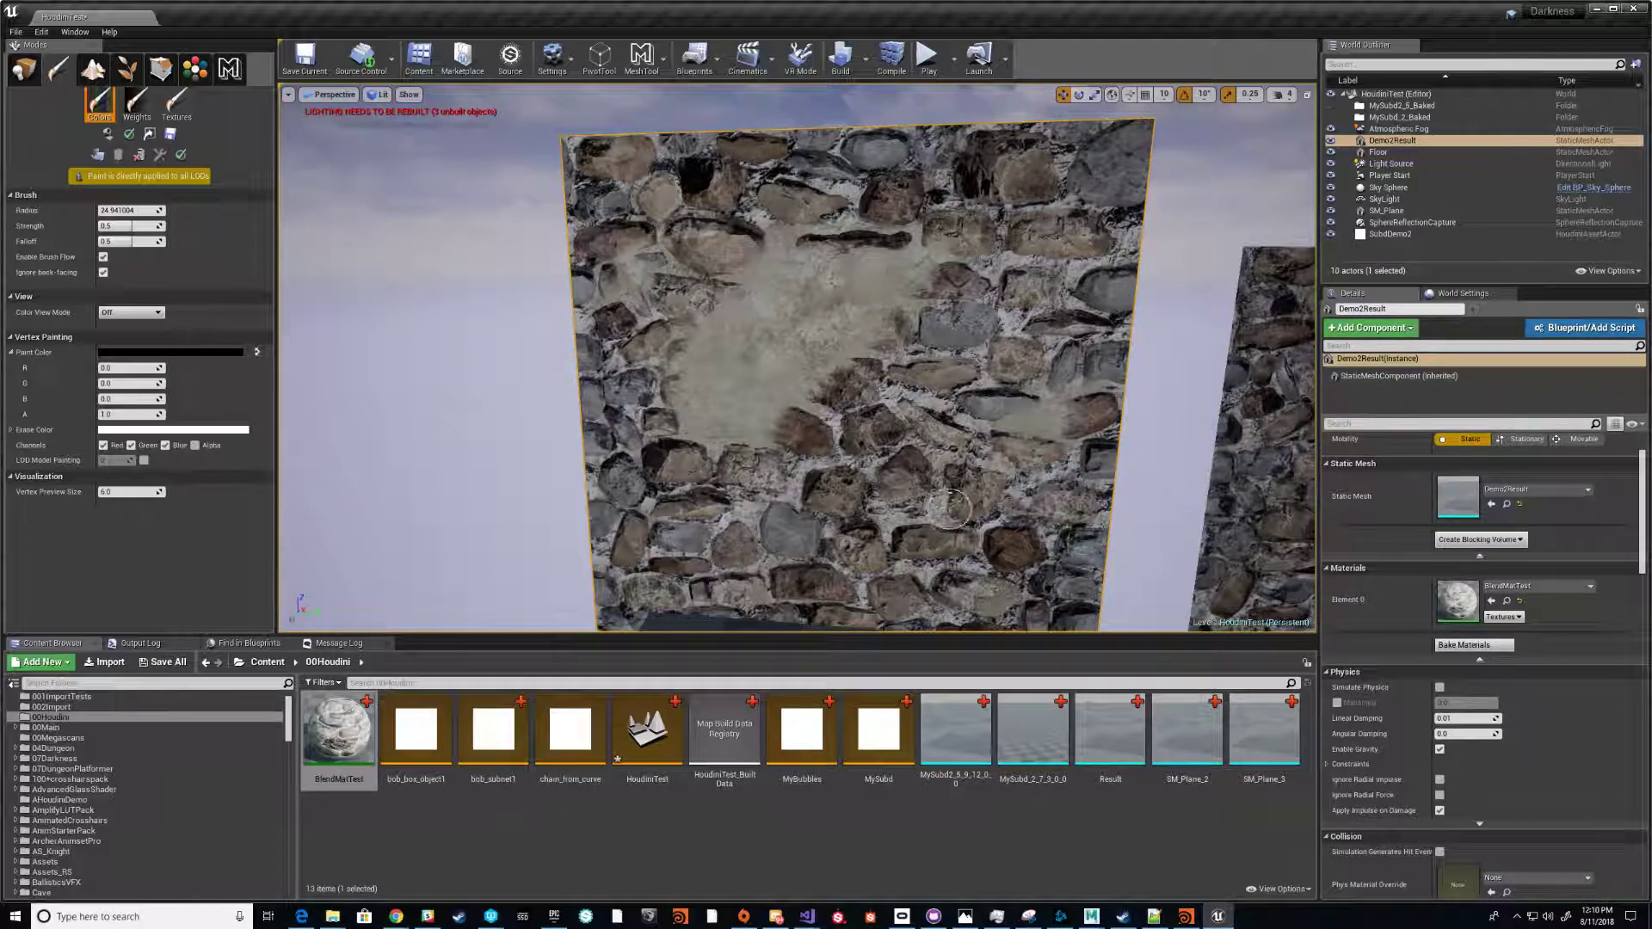
pyautogui.scroll(-3, 884, 523)
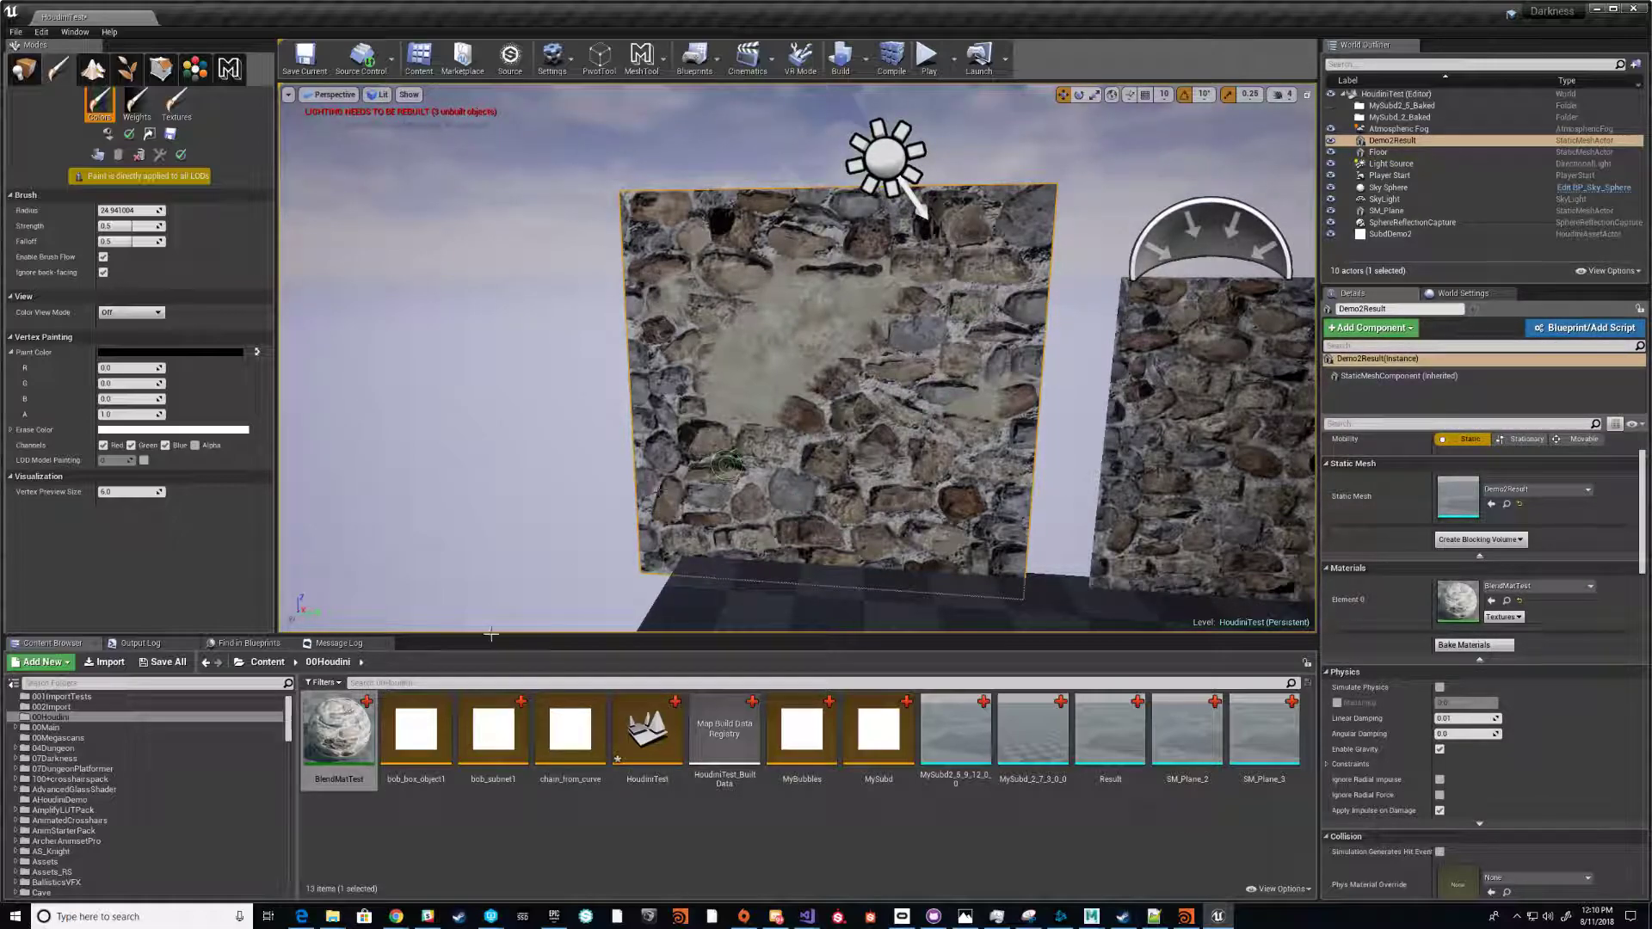
pyautogui.click(95, 801)
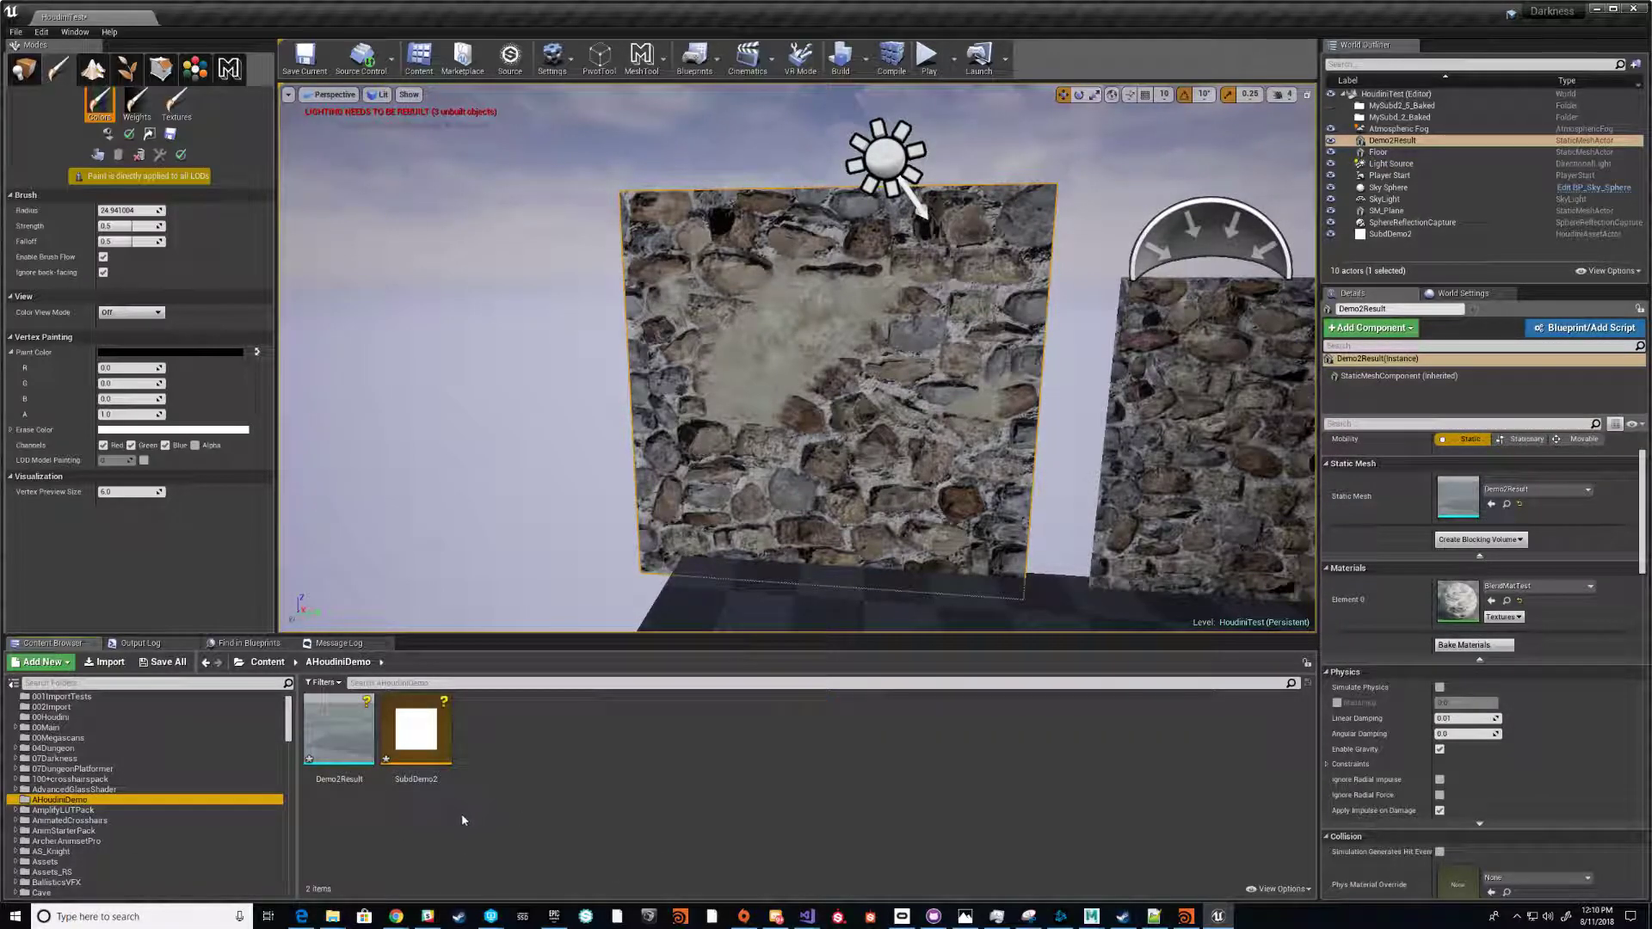